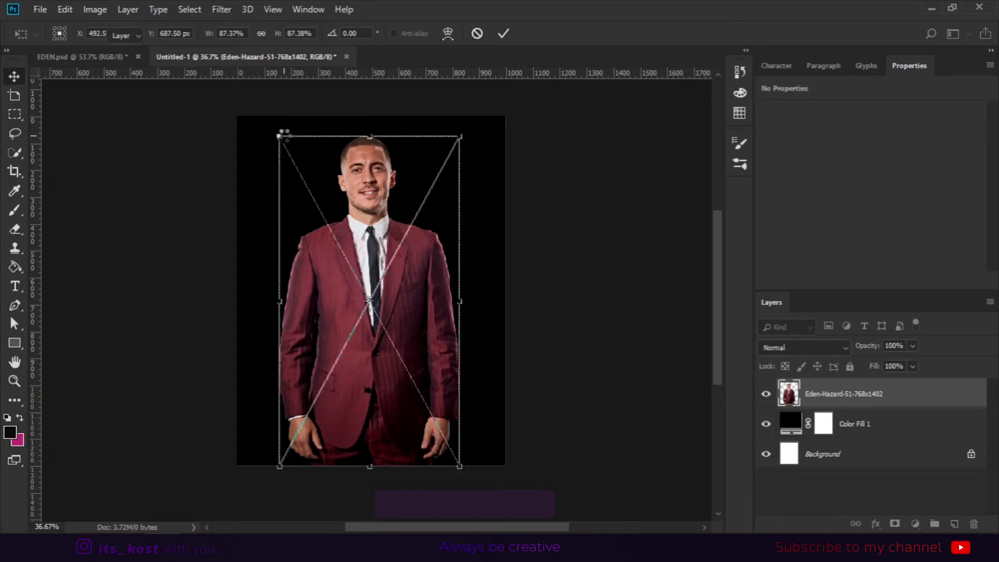
# - Place the cut-out photo of the man in the suit on the black canvas, scaled to about 87%
pyautogui.press('Return')
pyautogui.hotkey('ctrl', '0')
pyautogui.keyDown('ctrl'); pyautogui.click(590, 260); pyautogui.keyUp('ctrl')
pyautogui.moveTo(626, 317); pyautogui.dragTo(640, 300)
pyautogui.click(876, 403)
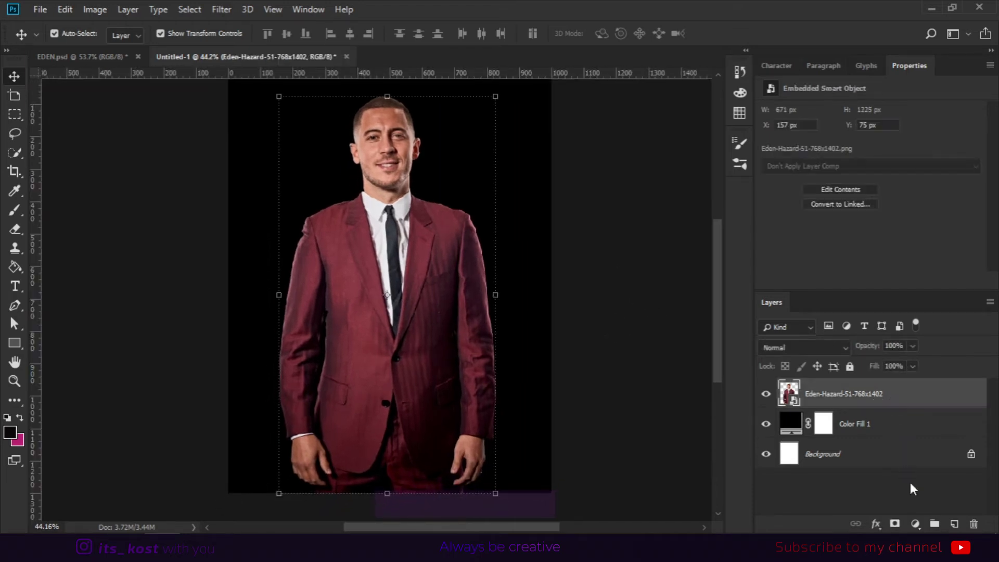
# - Add a Curves adjustment layer above the photo and raise contrast, with the black point at input 19 and the white point pulled inward
pyautogui.click(919, 527)
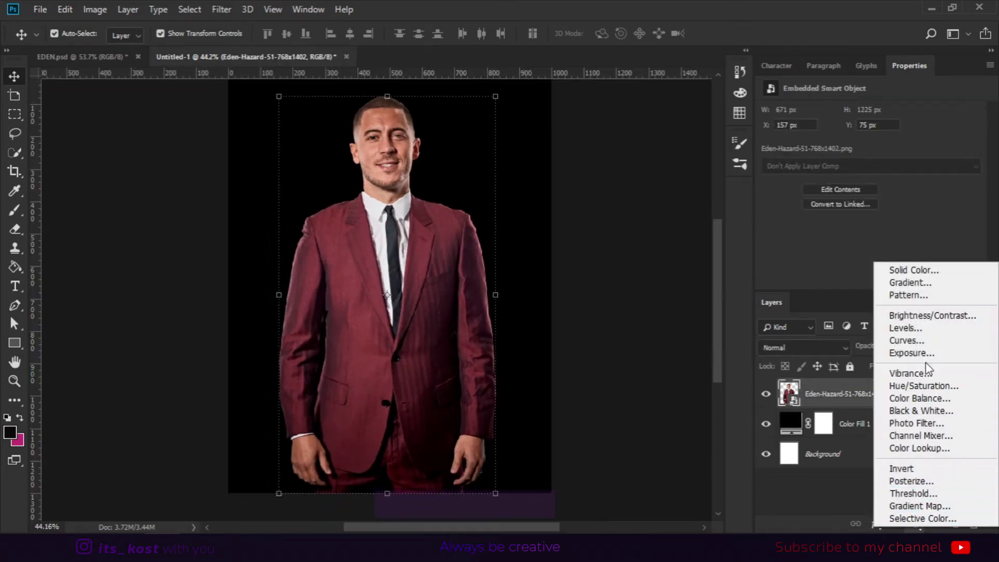
pyautogui.click(915, 340)
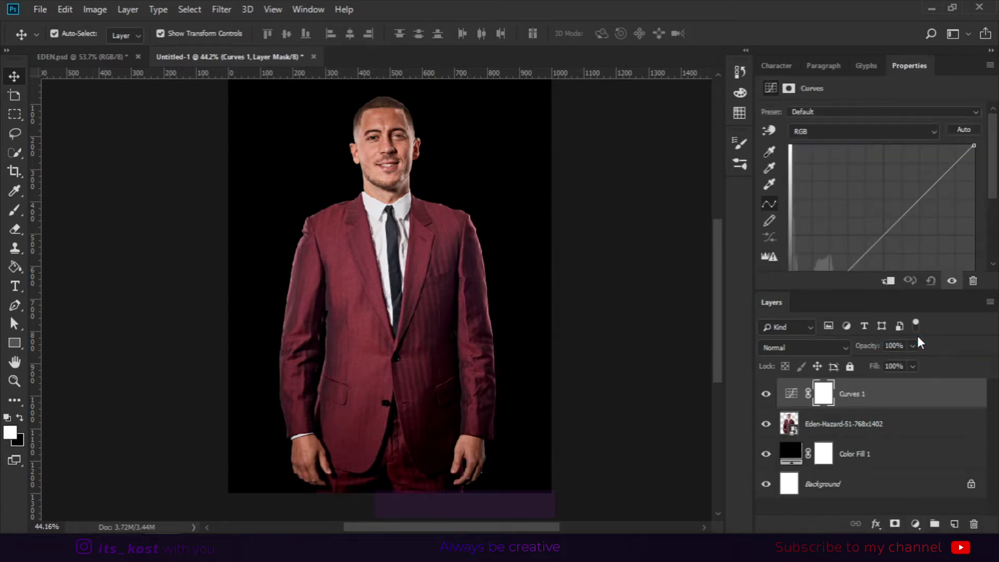
pyautogui.scroll(-3, 928, 253)
pyautogui.moveTo(975, 243); pyautogui.dragTo(952, 246)
pyautogui.moveTo(793, 242); pyautogui.dragTo(805, 243)
pyautogui.click(597, 282)
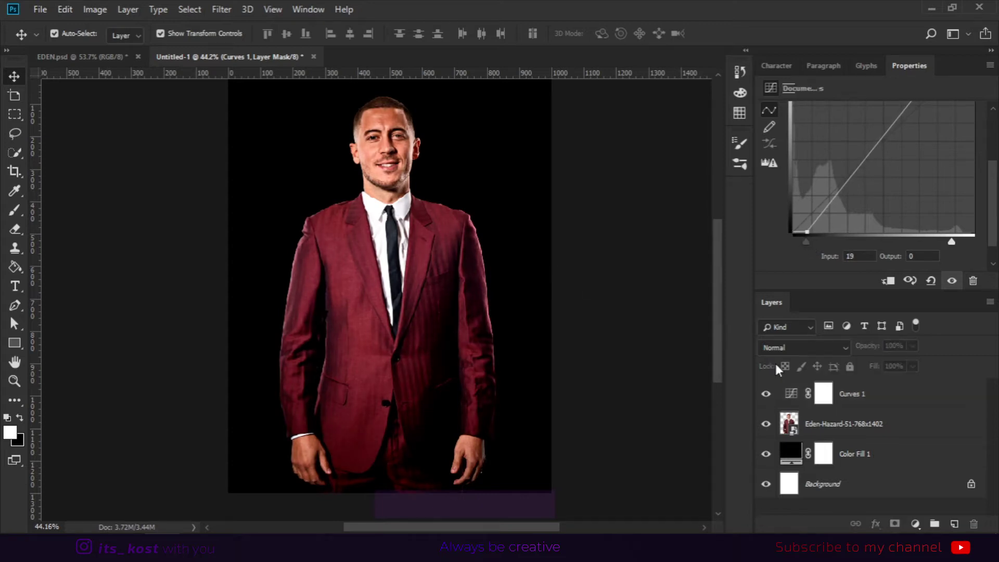
pyautogui.click(769, 397)
pyautogui.click(768, 396)
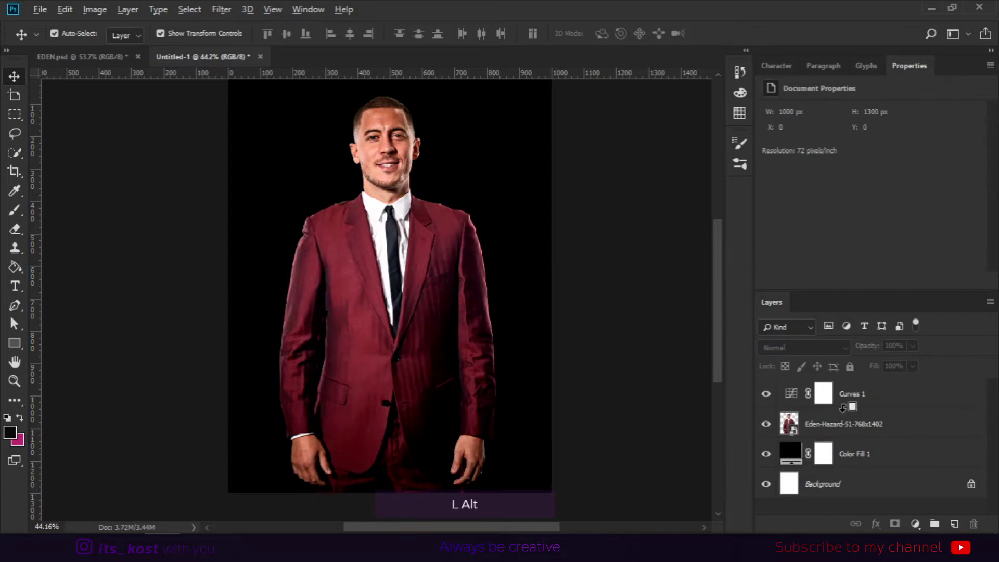
# - Clip the Curves 1 adjustment layer to the photo layer beneath it
pyautogui.keyDown('alt'); pyautogui.click(843, 408); pyautogui.keyUp('alt')
pyautogui.click(768, 399)
pyautogui.moveTo(629, 330); pyautogui.dragTo(632, 343)
pyautogui.click(914, 404)
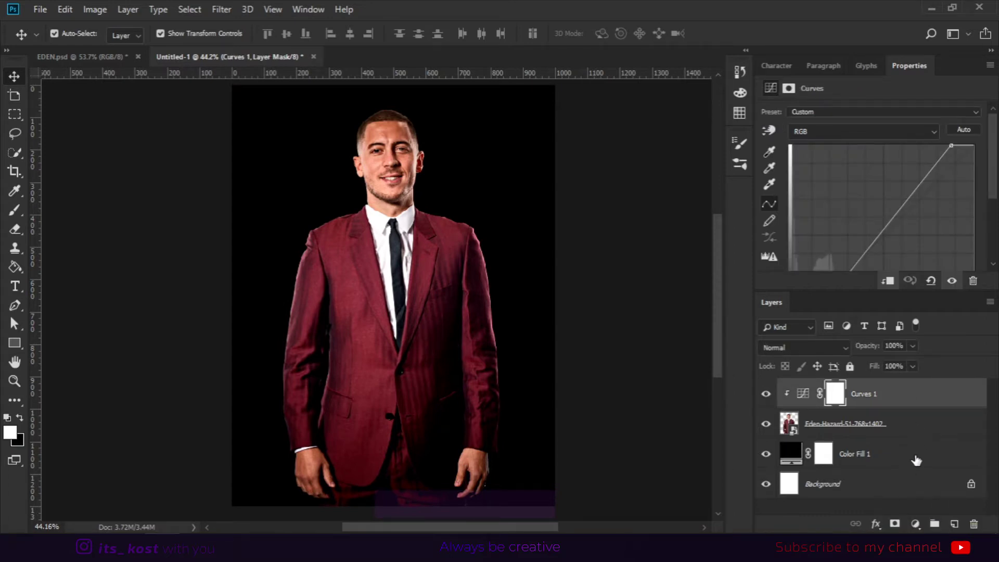
# - Draw a gradient-filled rectangle about 1091 × 182 px across the man's chest, extending past the canvas's left edge
pyautogui.click(14, 343)
pyautogui.moveTo(264, 253); pyautogui.dragTo(440, 284)
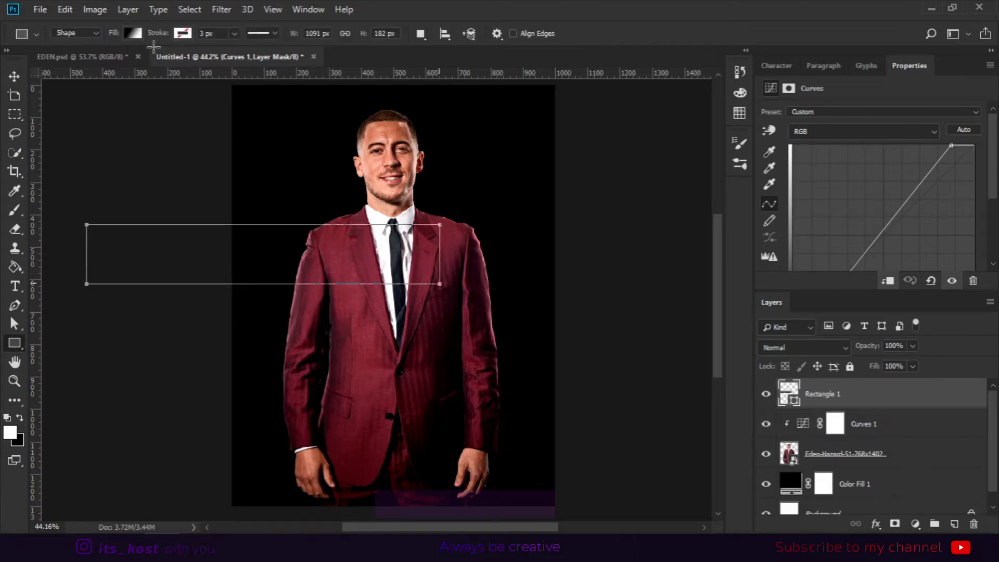
pyautogui.click(13, 77)
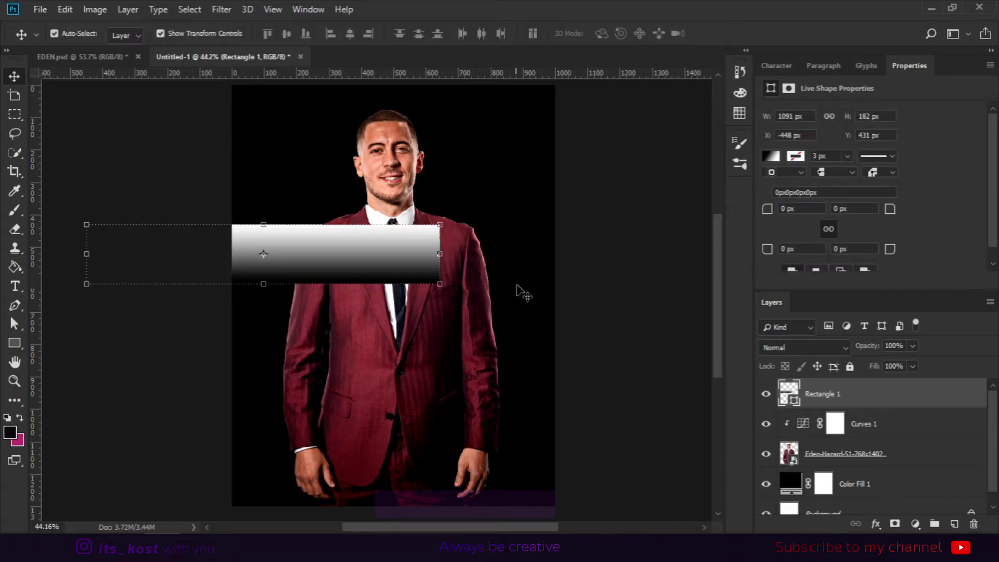
# - Rotate the rectangle to -30°, reduce its width to about 95% and place it diagonally across the chest
pyautogui.click(440, 244)
pyautogui.moveTo(469, 247); pyautogui.dragTo(458, 163)
pyautogui.moveTo(363, 203); pyautogui.dragTo(475, 237)
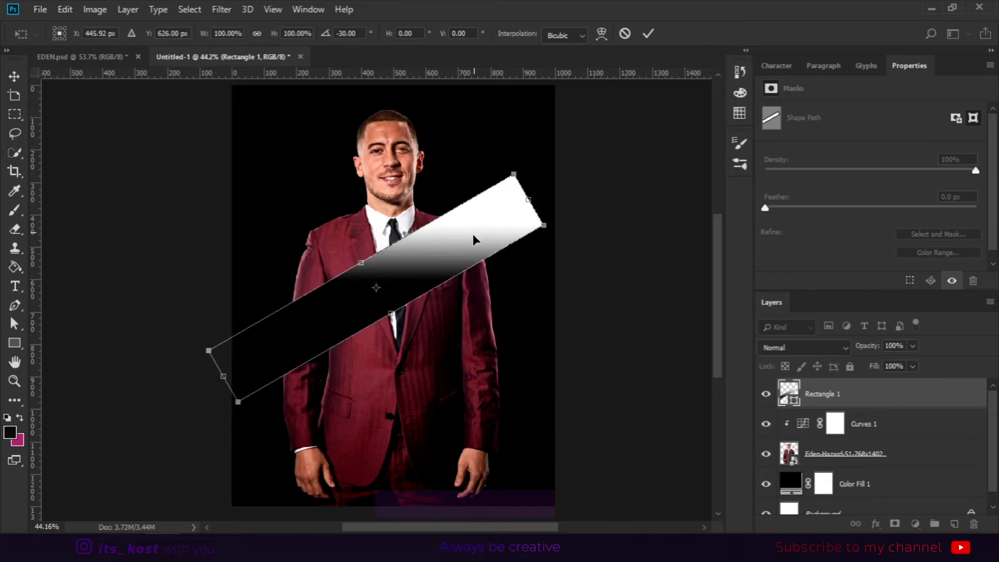
pyautogui.moveTo(526, 201); pyautogui.dragTo(503, 227)
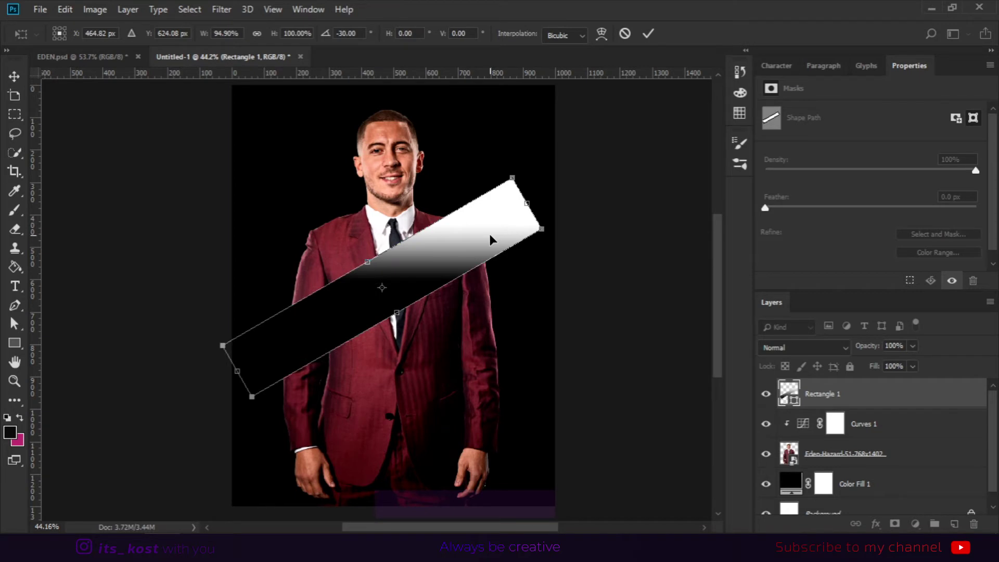
pyautogui.press('Return')
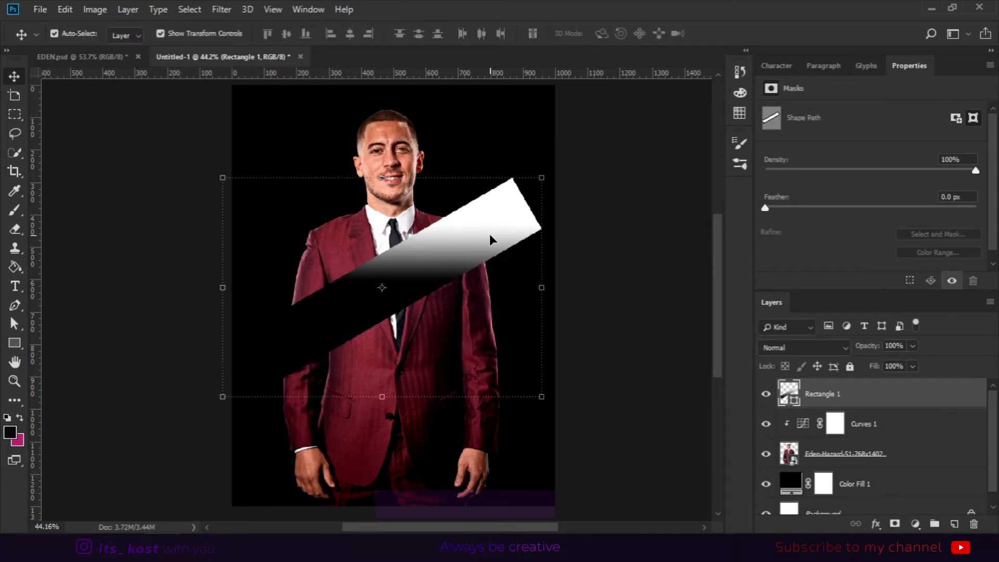
# - Duplicate the diagonal strip 248 px straight below itself, and make copies of both strips in place
pyautogui.moveTo(480, 249); pyautogui.dragTo(490, 329)
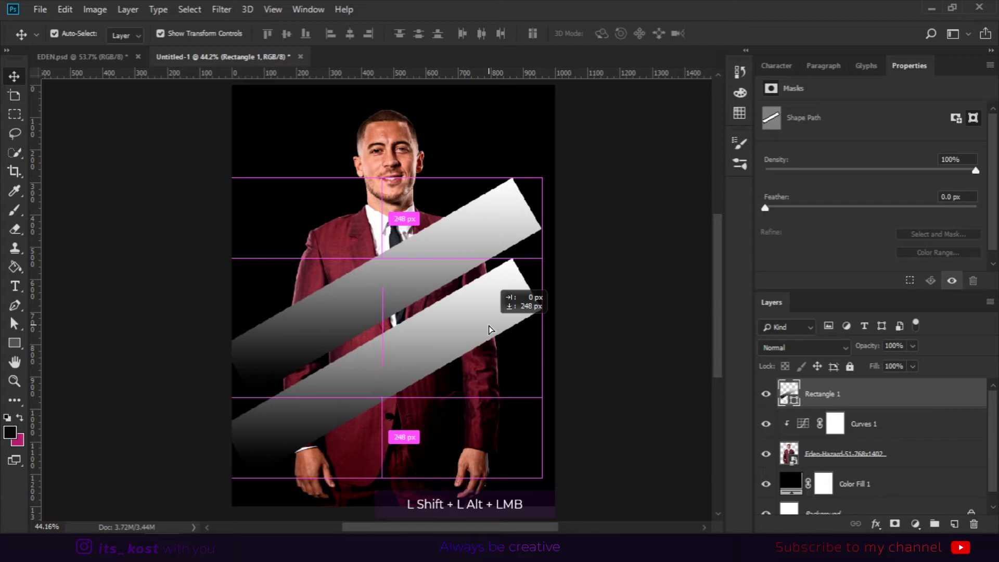
pyautogui.moveTo(488, 328); pyautogui.dragTo(488, 329)
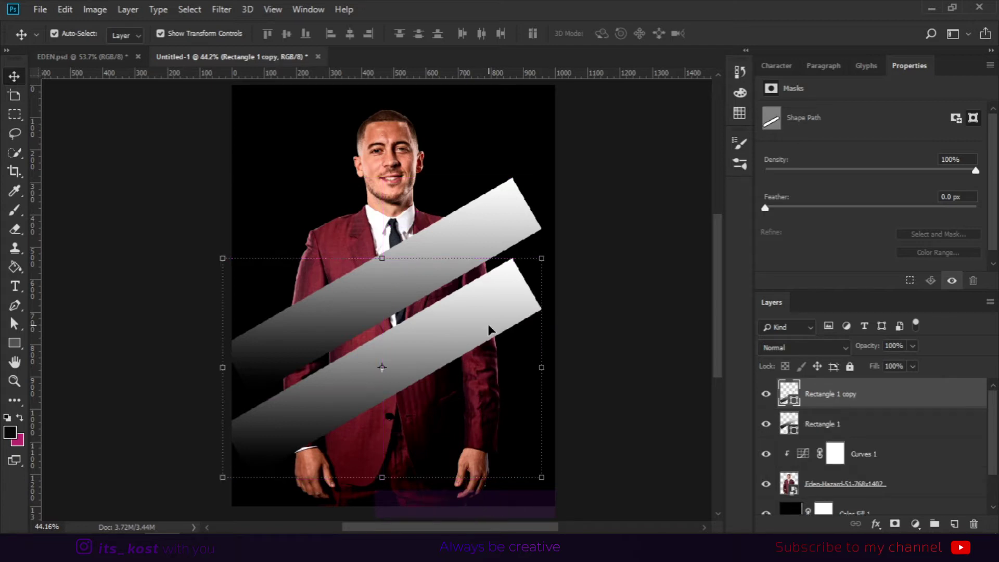
pyautogui.keyDown('shift'); pyautogui.click(507, 225); pyautogui.keyUp('shift')
pyautogui.press('ctrl')
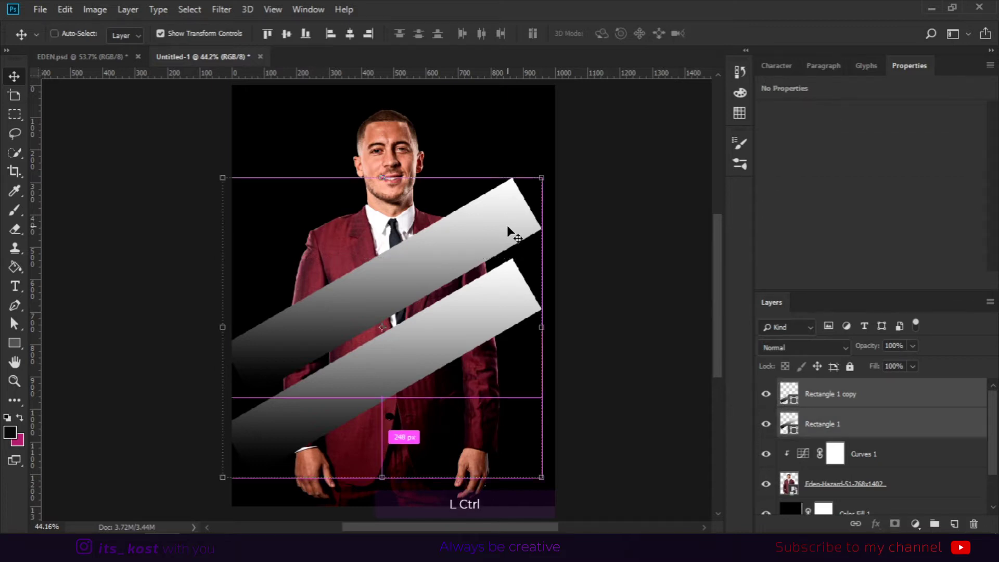
pyautogui.hotkey('ctrl', 'j')
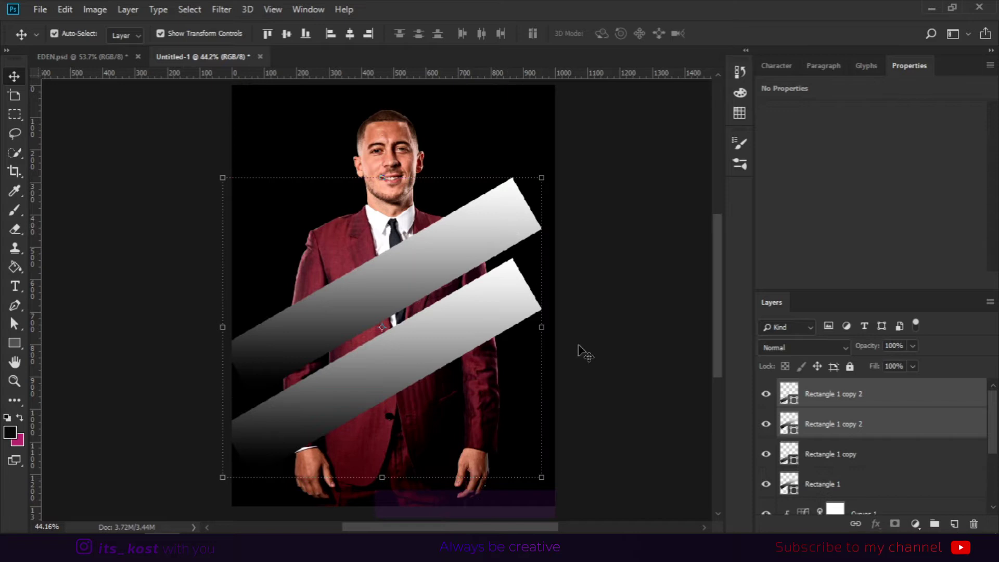
# - Flip the two copied strips horizontally and shift them slightly right and down to cross the originals
pyautogui.click(65, 9)
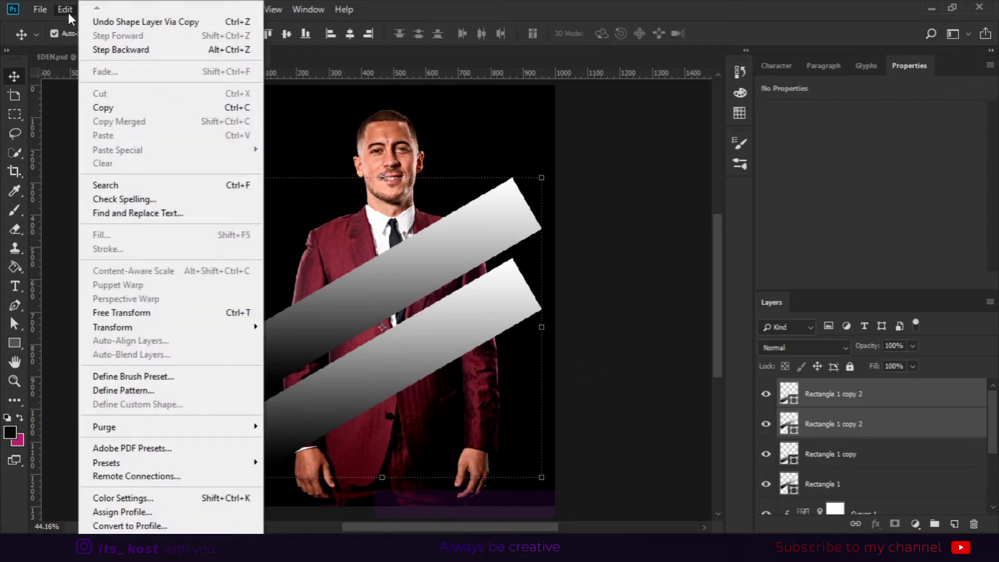
pyautogui.moveTo(161, 328)
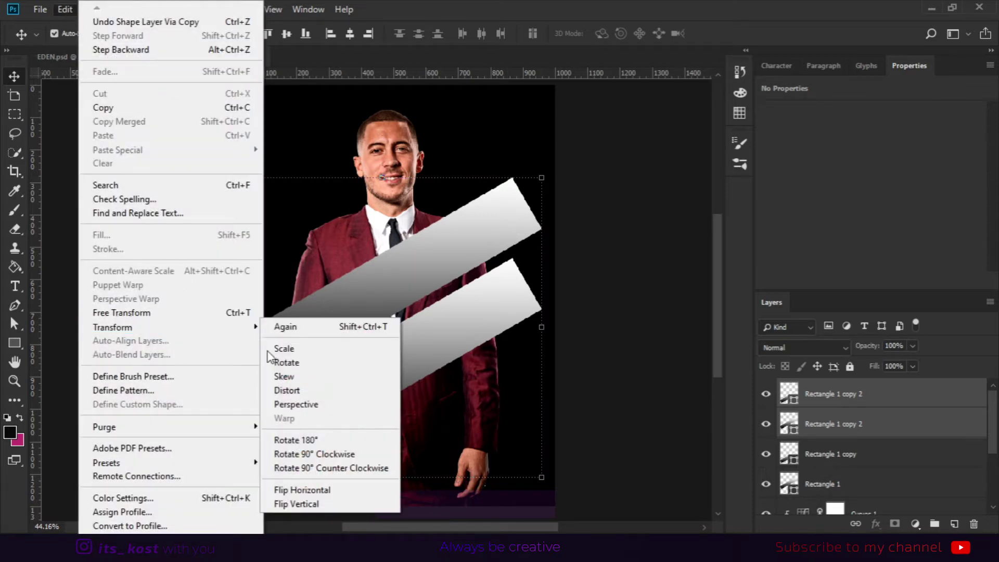
pyautogui.click(320, 492)
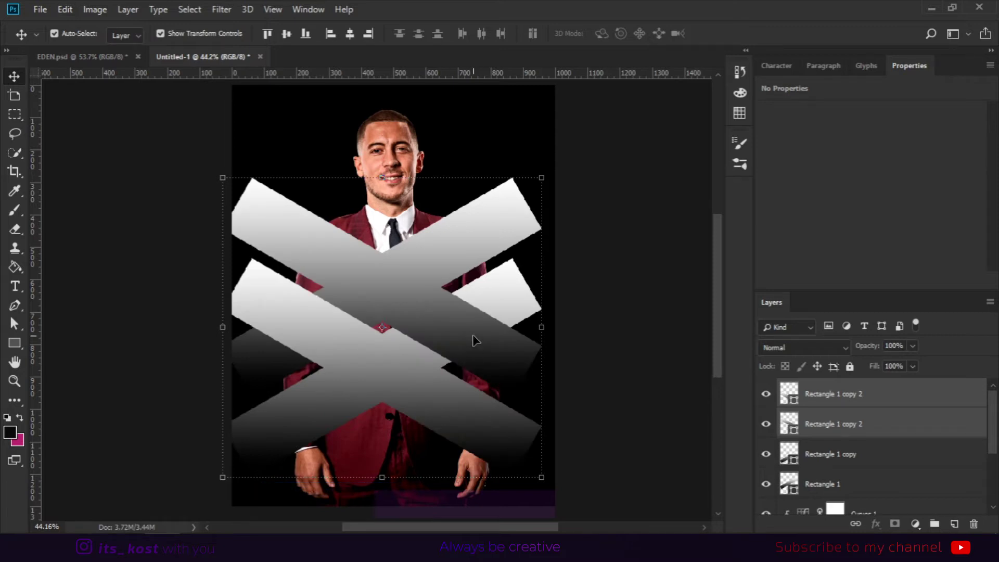
pyautogui.moveTo(483, 352)
pyautogui.mouseDown()
pyautogui.moveTo(528, 383)
pyautogui.moveTo(499, 362)
pyautogui.mouseUp()
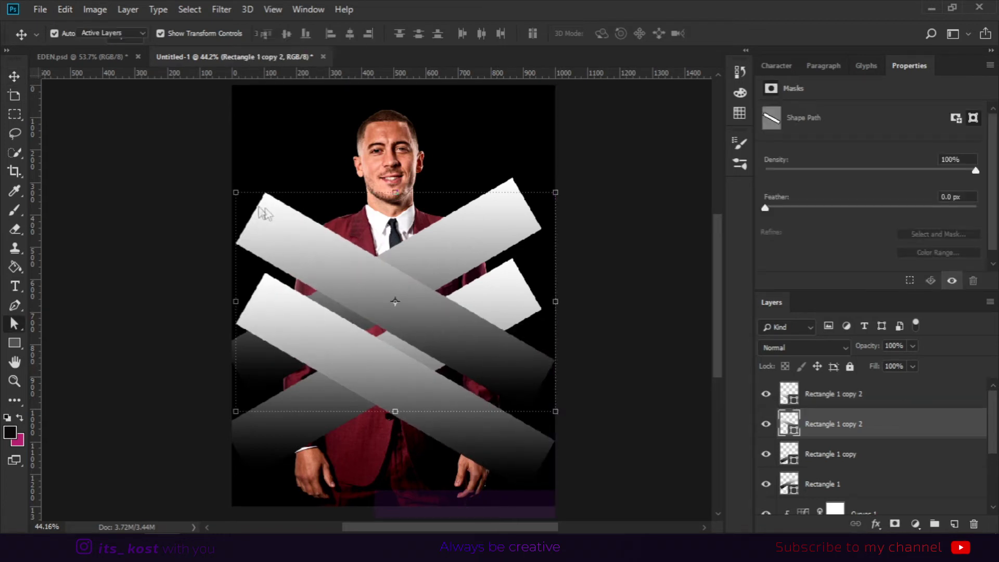
# - Reshape the left end of the upper flipped strip to follow the upper edge of the strip it crosses
pyautogui.press('a')
pyautogui.click(265, 193)
pyautogui.keyDown('shift'); pyautogui.click(237, 244); pyautogui.keyUp('shift')
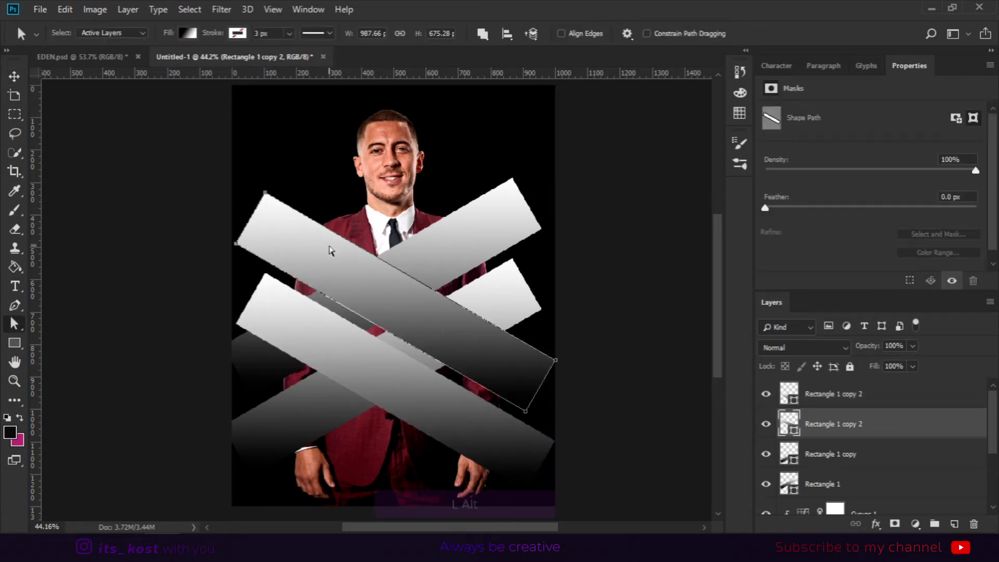
pyautogui.scroll(4, 327, 245)
pyautogui.moveTo(237, 169); pyautogui.dragTo(400, 264)
pyautogui.scroll(3, 322, 308)
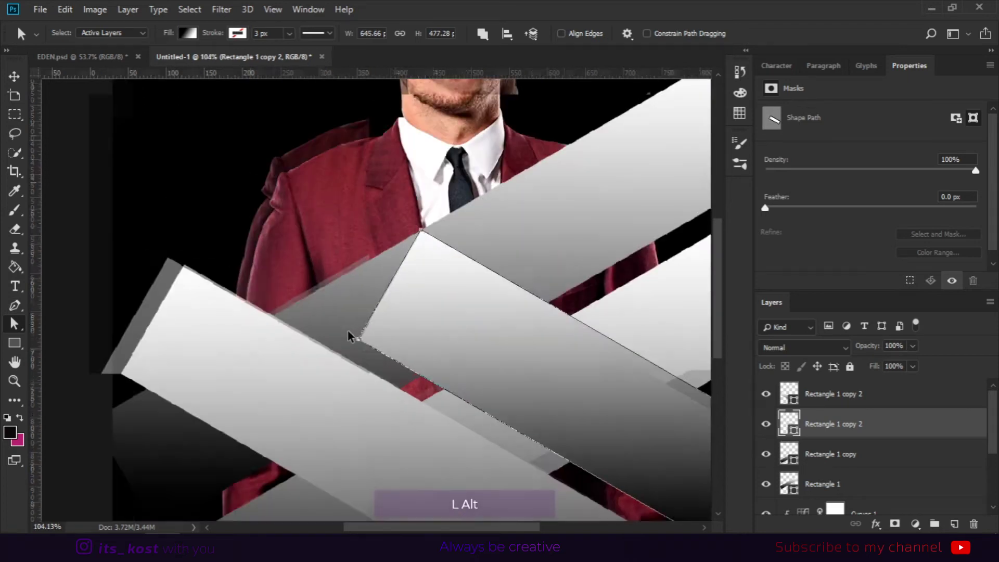
pyautogui.moveTo(317, 303); pyautogui.dragTo(293, 306)
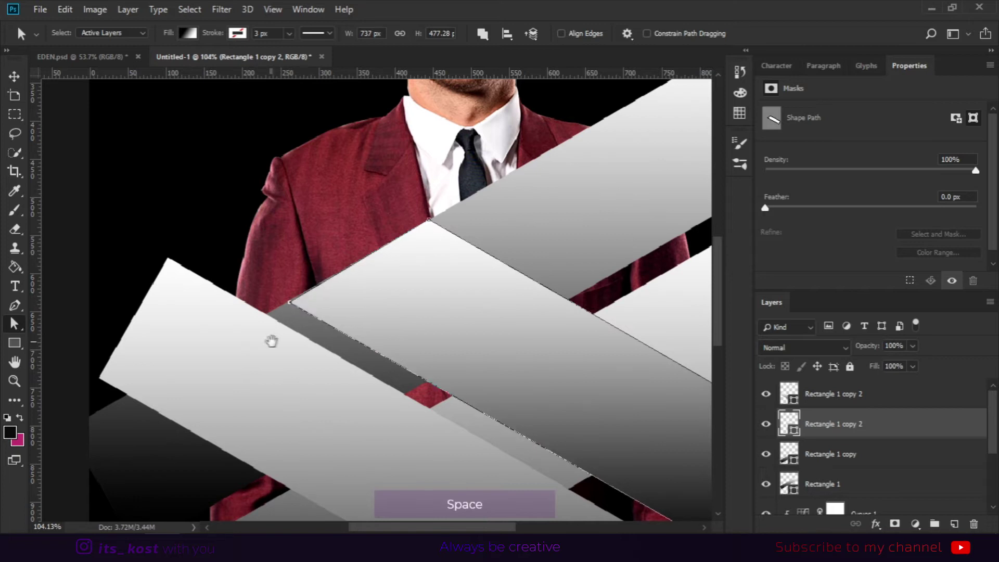
# - Reshape the left end of the lower flipped strip to line up with the crossing strip's upper edge
pyautogui.moveTo(267, 339); pyautogui.dragTo(352, 271)
pyautogui.press('v')
pyautogui.click(312, 286)
pyautogui.press('a')
pyautogui.moveTo(252, 196); pyautogui.dragTo(350, 249)
pyautogui.moveTo(183, 310); pyautogui.dragTo(213, 332)
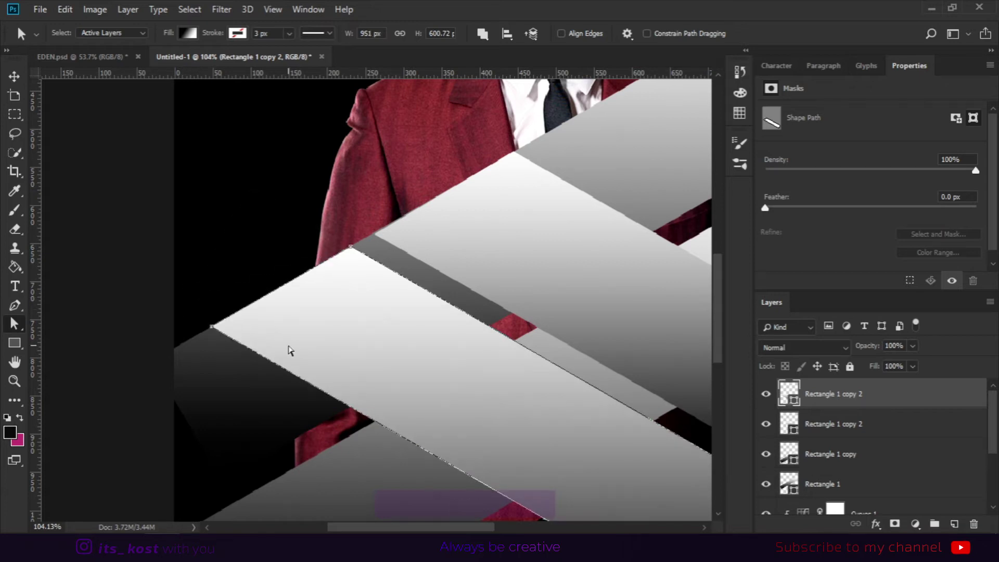
pyautogui.press('v')
# - Interweave the strips by stacking Rectangle 1 on top, then the upper flipped strip, Rectangle 1 copy, and the lower flipped strip
pyautogui.scroll(-3, 134, 295)
pyautogui.scroll(-3, 134, 296)
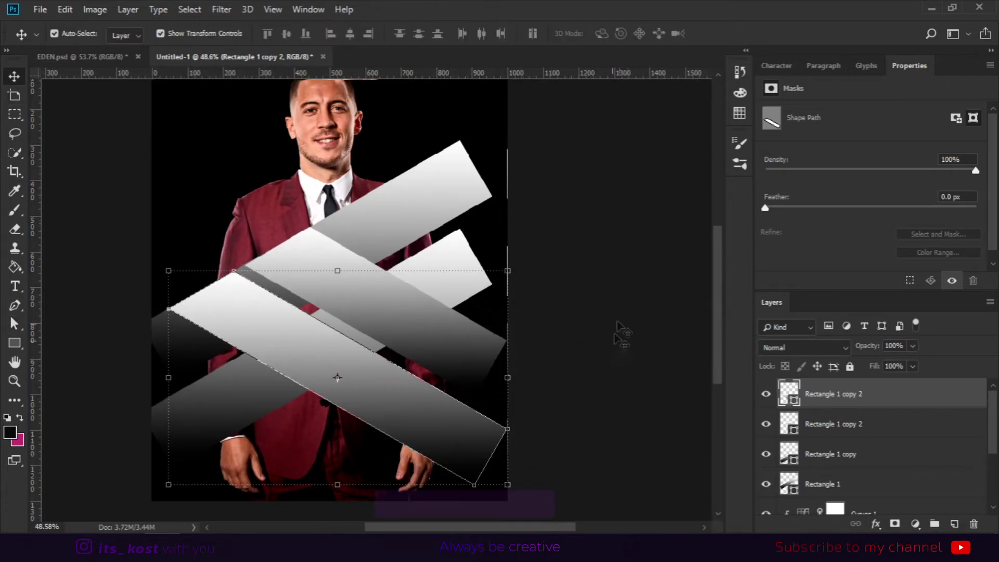
pyautogui.click(458, 197)
pyautogui.keyDown('shift'); pyautogui.click(468, 266); pyautogui.keyUp('shift')
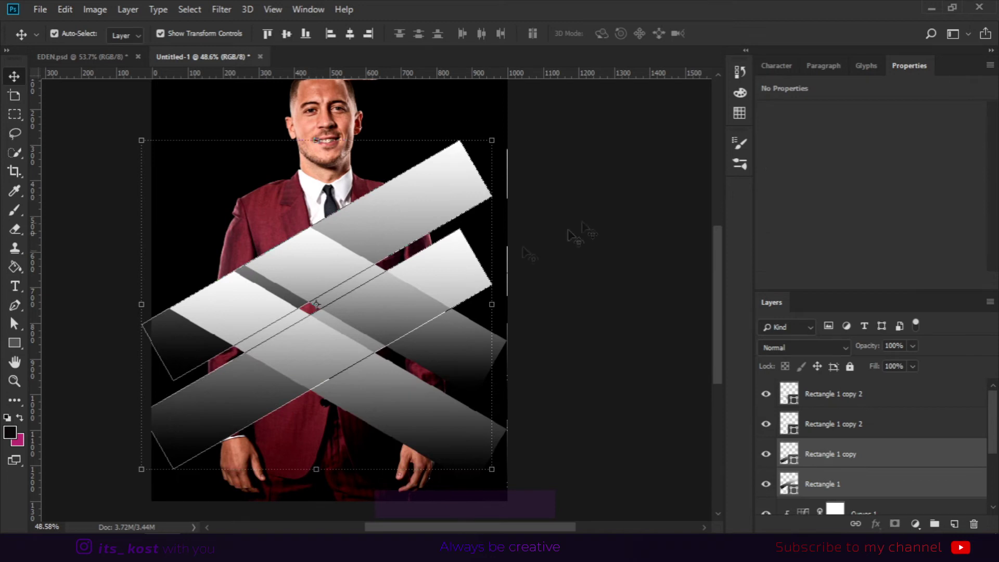
pyautogui.keyDown('ctrl'); pyautogui.click(419, 216); pyautogui.keyUp('ctrl')
pyautogui.moveTo(858, 486); pyautogui.dragTo(867, 426)
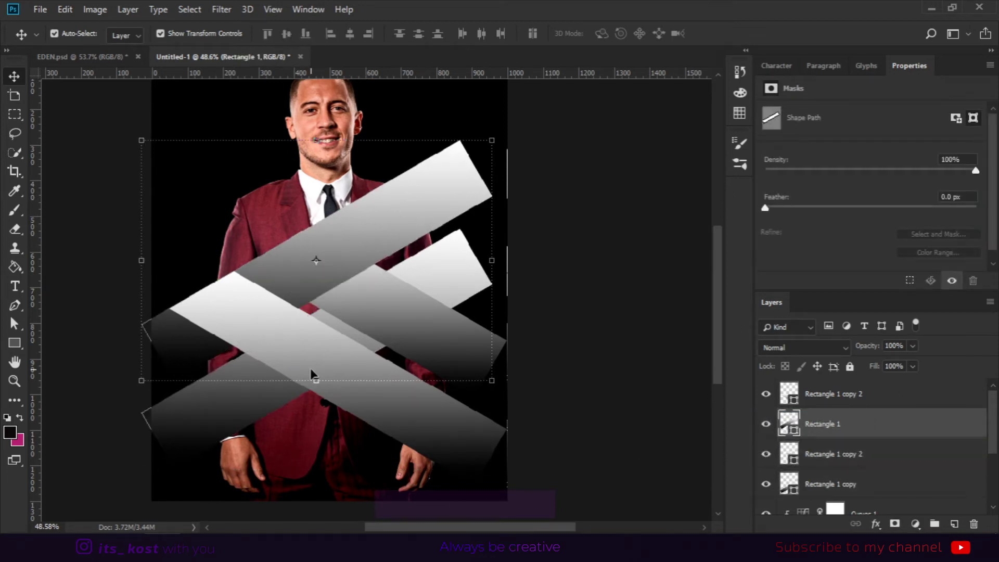
pyautogui.click(315, 344)
pyautogui.moveTo(868, 396); pyautogui.dragTo(868, 494)
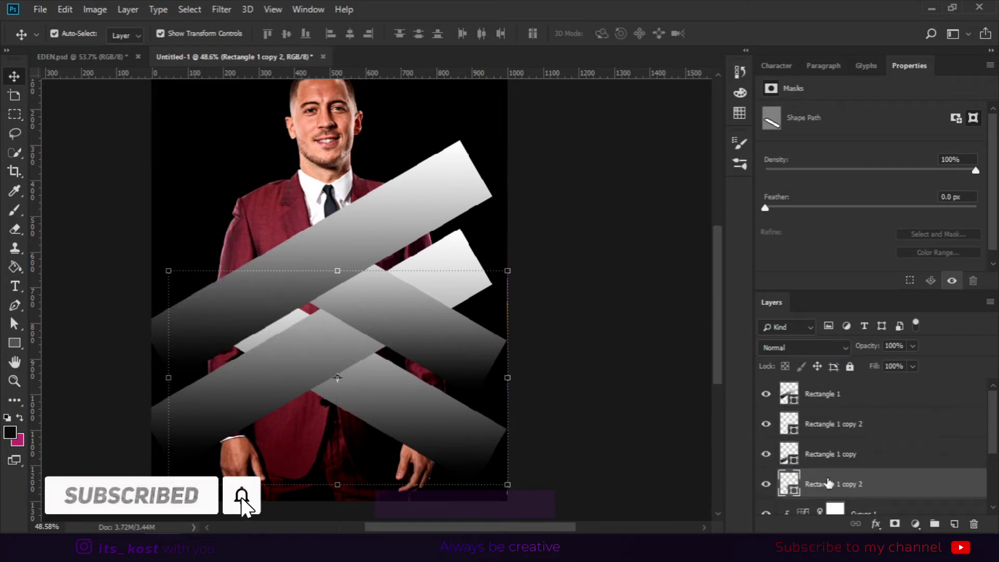
pyautogui.click(632, 364)
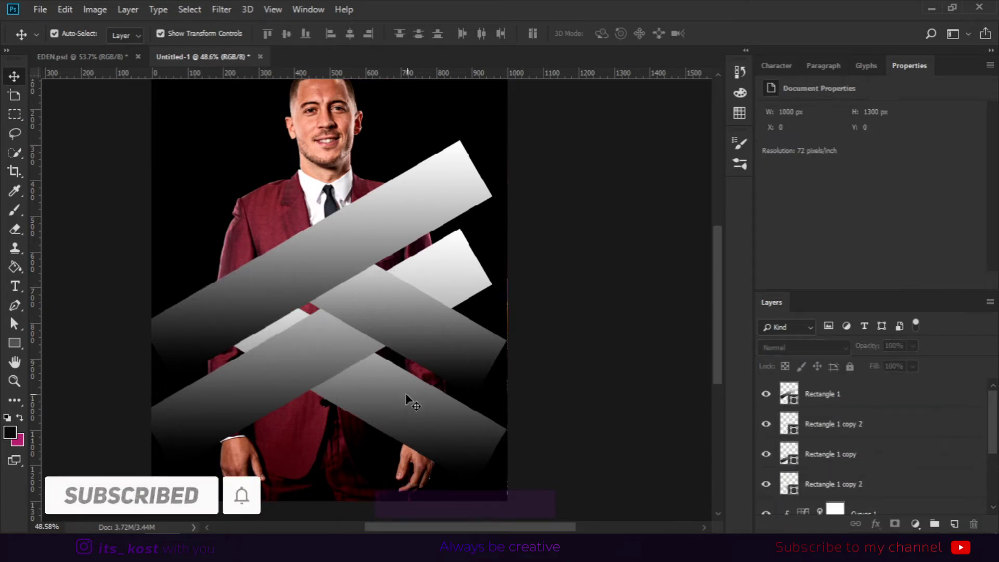
# - Extend the right end of the upper flipped strip past the canvas's right edge
pyautogui.click(405, 393)
pyautogui.click(14, 323)
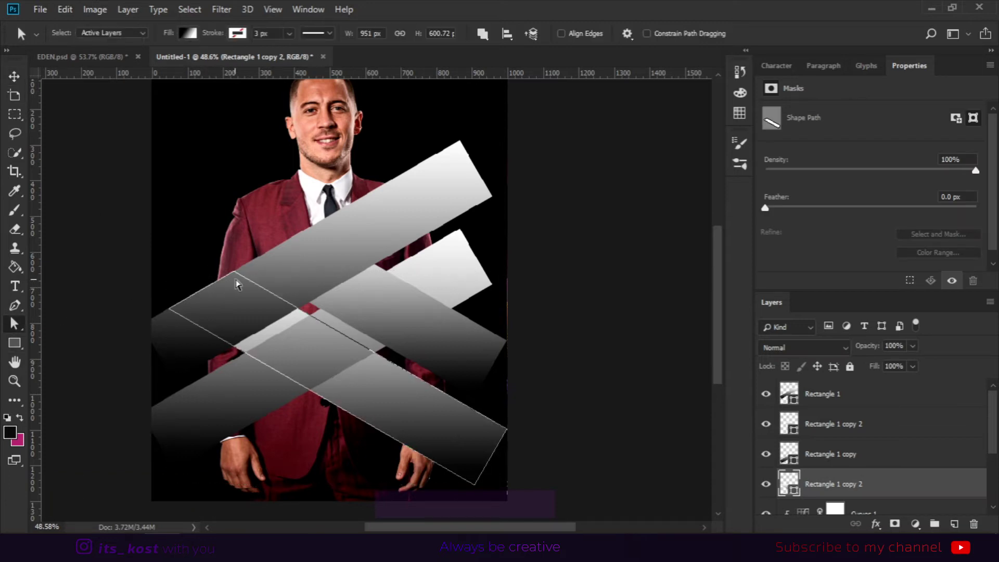
pyautogui.click(14, 76)
pyautogui.click(465, 360)
pyautogui.click(14, 323)
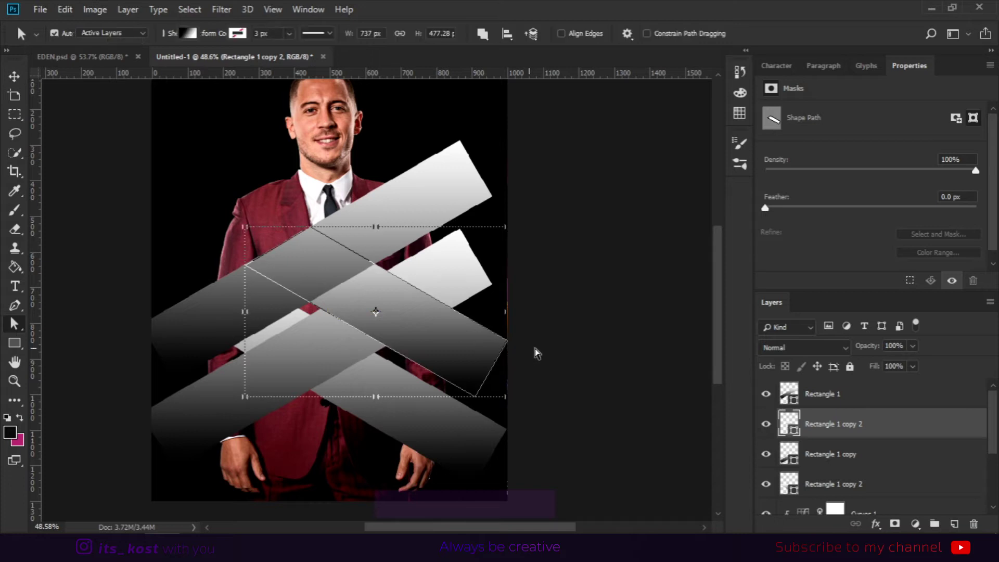
pyautogui.click(510, 345)
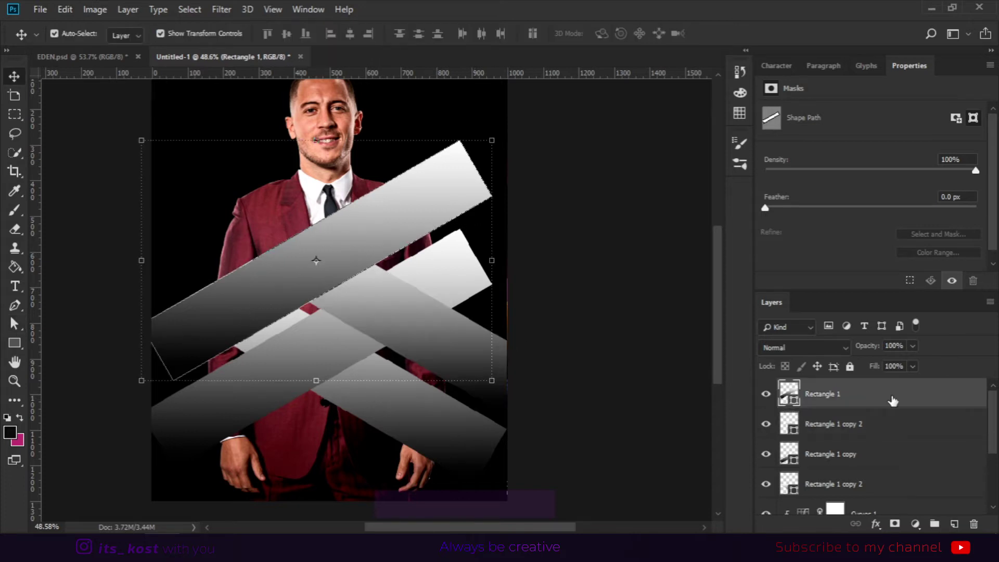
# - Add a Drop Shadow layer style to the topmost strip, Rectangle 1, and adjust the shadow settings
pyautogui.press('h')
pyautogui.doubleClick(893, 401)
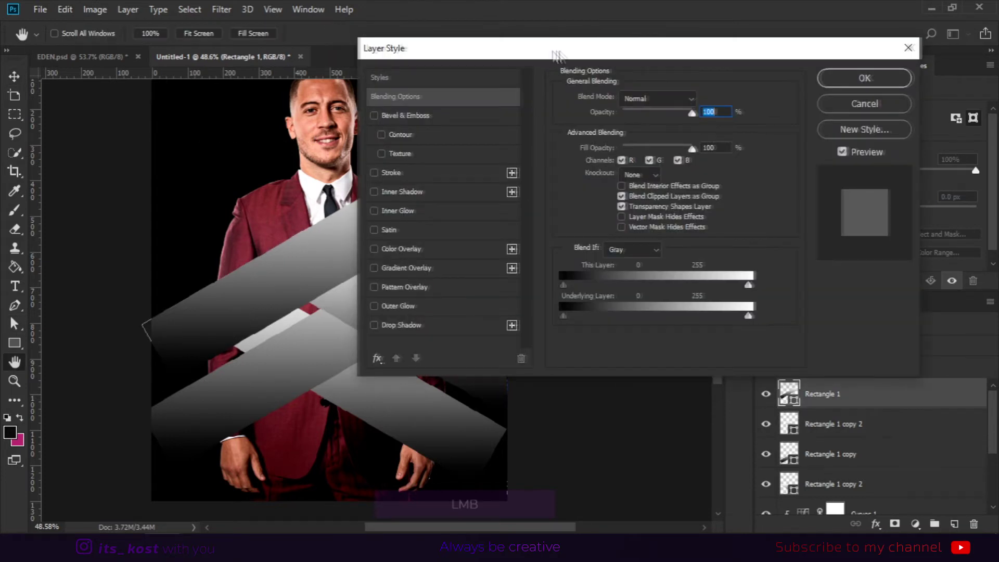
pyautogui.click(496, 327)
pyautogui.click(558, 328)
pyautogui.moveTo(744, 162); pyautogui.dragTo(742, 194)
pyautogui.moveTo(801, 117); pyautogui.dragTo(788, 117)
pyautogui.click(985, 79)
# - Copy Rectangle 1's layer style and paste it onto the other three strip layers
pyautogui.rightClick(866, 394)
pyautogui.click(735, 310)
pyautogui.click(879, 452)
pyautogui.keyDown('ctrl'); pyautogui.click(880, 425); pyautogui.keyUp('ctrl')
pyautogui.keyDown('ctrl'); pyautogui.click(885, 448); pyautogui.keyUp('ctrl')
pyautogui.rightClick(884, 448)
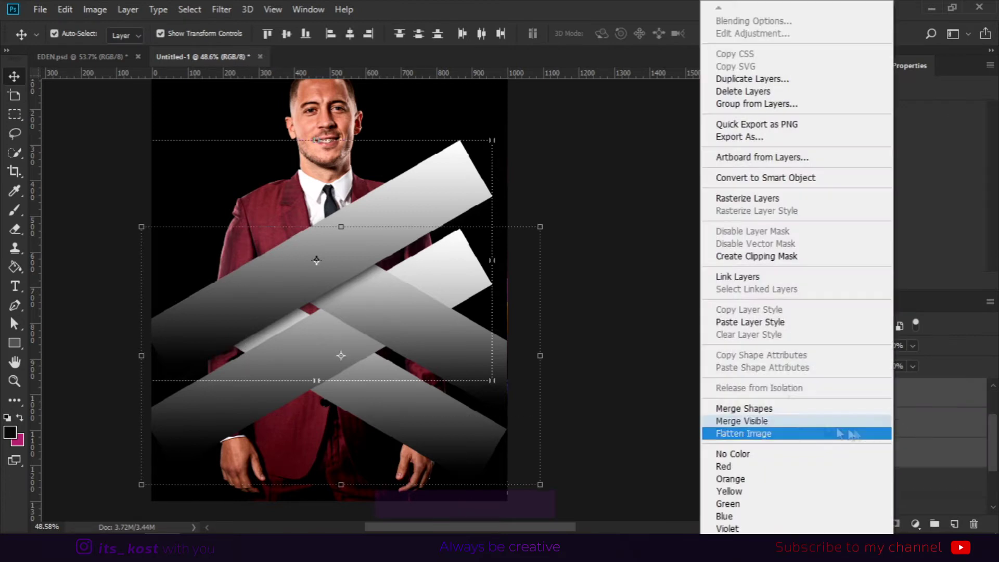
pyautogui.click(729, 304)
# - Set the start colour stop of Rectangle 1's gradient fill to bright red ff071e
pyautogui.click(149, 312)
pyautogui.click(15, 342)
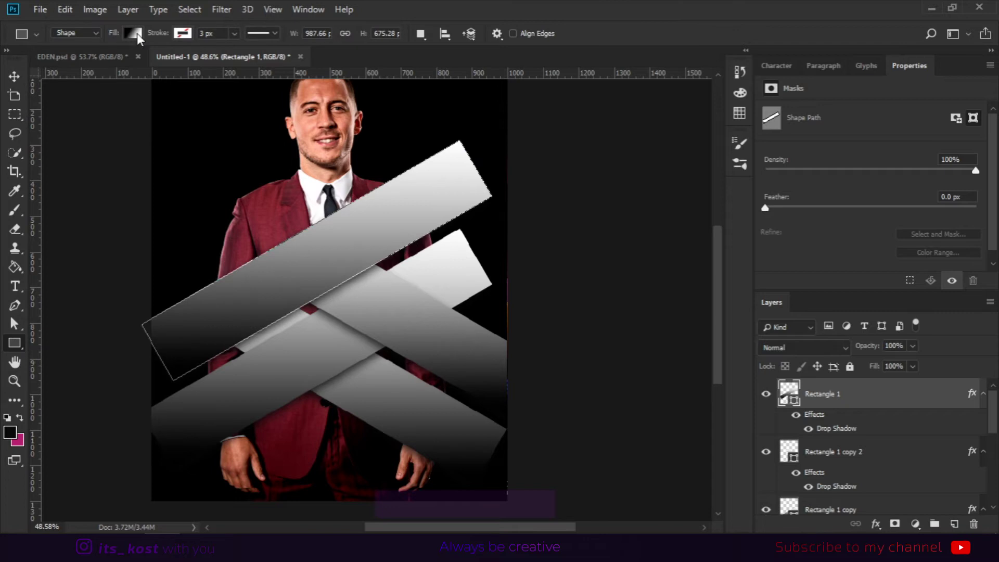
pyautogui.click(134, 33)
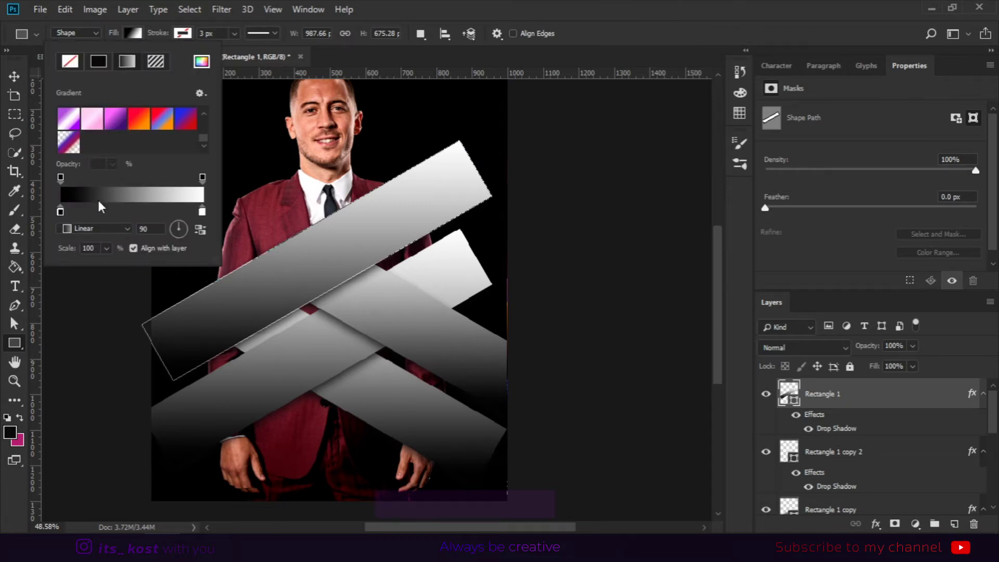
pyautogui.doubleClick(60, 212)
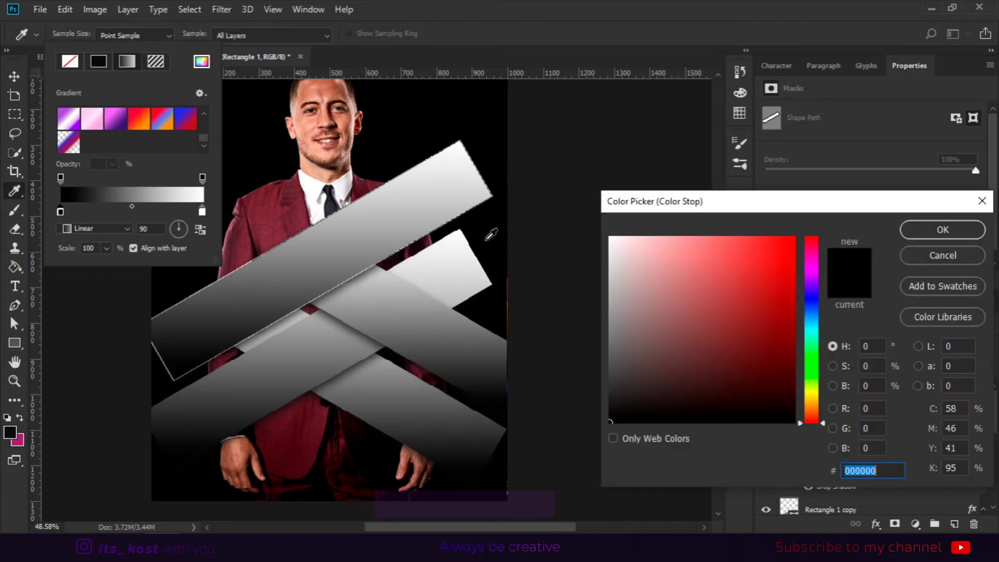
pyautogui.moveTo(789, 291)
pyautogui.mouseDown()
pyautogui.moveTo(777, 338)
pyautogui.moveTo(793, 344)
pyautogui.moveTo(814, 318)
pyautogui.moveTo(811, 284)
pyautogui.mouseUp()
pyautogui.click(812, 246)
pyautogui.moveTo(812, 246); pyautogui.dragTo(813, 241)
pyautogui.click(272, 217)
pyautogui.moveTo(745, 257)
pyautogui.mouseDown()
pyautogui.moveTo(774, 281)
pyautogui.moveTo(773, 249)
pyautogui.moveTo(791, 236)
pyautogui.mouseUp()
pyautogui.click(813, 240)
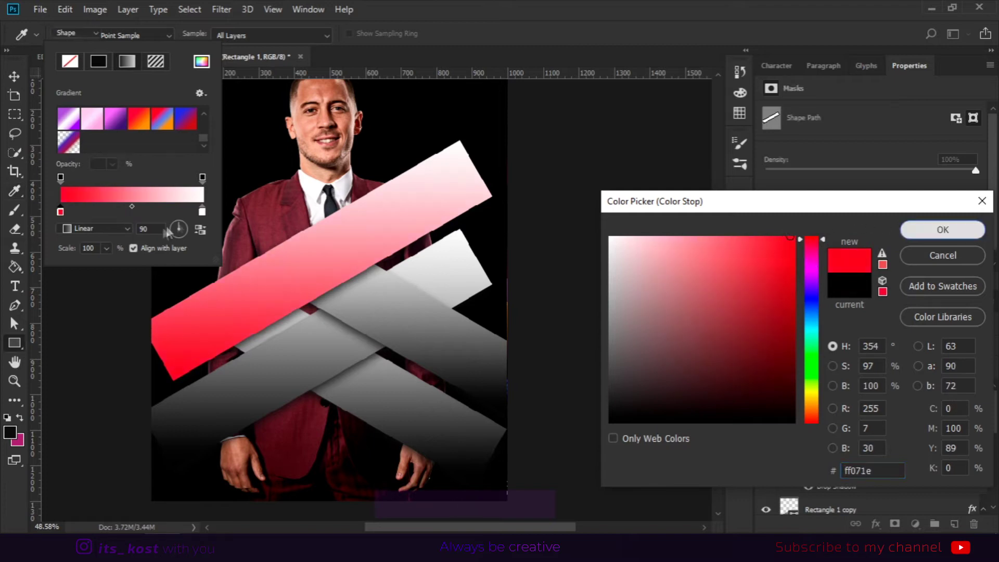
pyautogui.click(942, 230)
# - Set the end colour stop of Rectangle 1's gradient fill to purple 7f0ac9
pyautogui.doubleClick(202, 211)
pyautogui.click(814, 280)
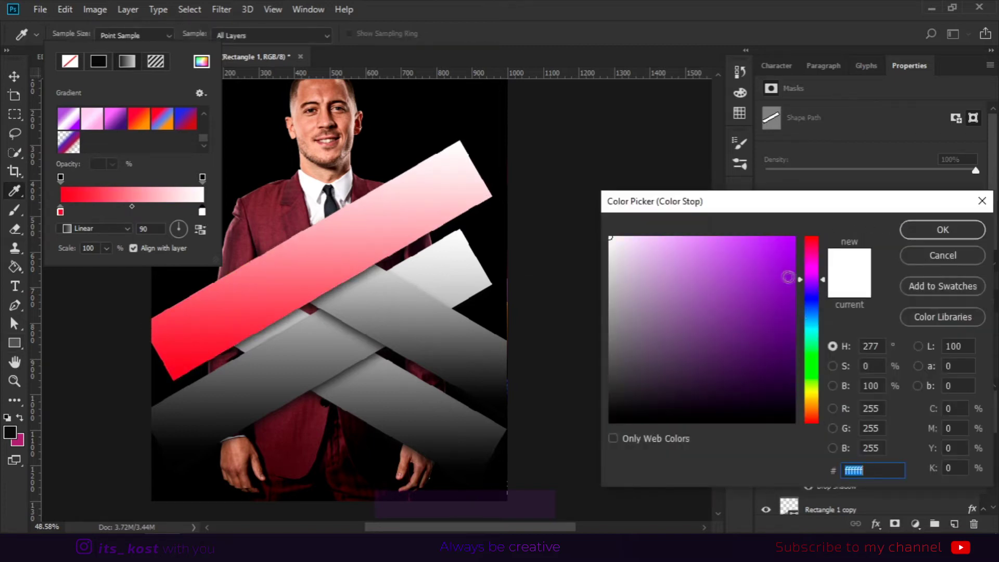
pyautogui.click(794, 237)
pyautogui.click(937, 230)
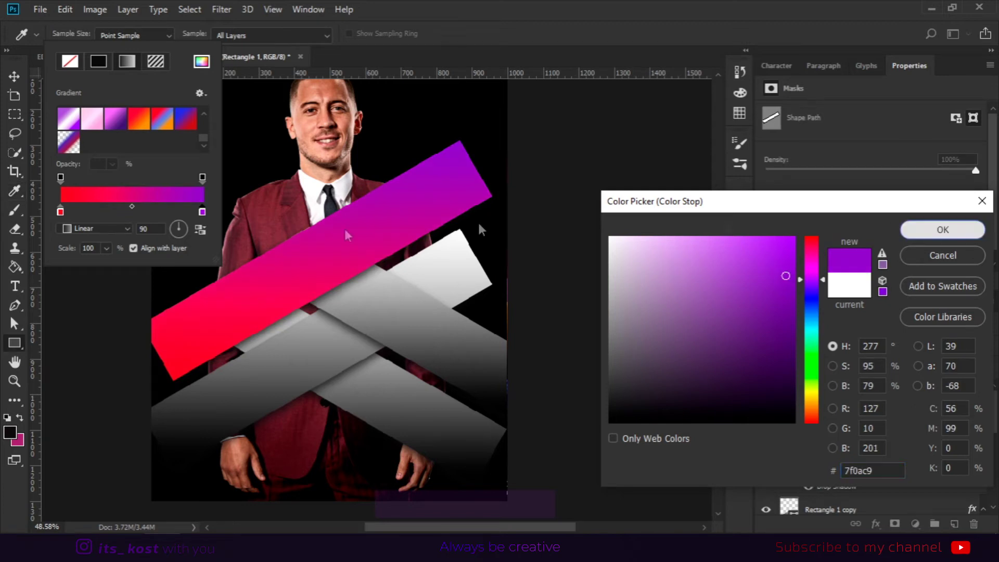
# - Set the angle of Rectangle 1's linear gradient to 49 degrees
pyautogui.moveTo(153, 229); pyautogui.dragTo(91, 229)
pyautogui.write('45')
pyautogui.press('Return')
# - Add inner opacity stops to Rectangle 1's gradient and set them to 100% opacity
pyautogui.click(133, 34)
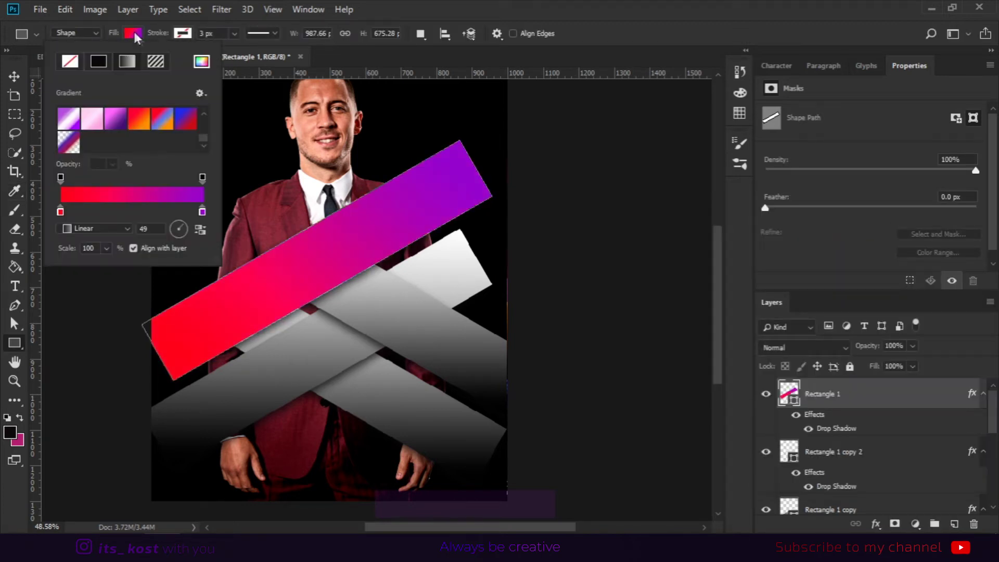
pyautogui.click(202, 178)
pyautogui.click(167, 182)
pyautogui.write('0')
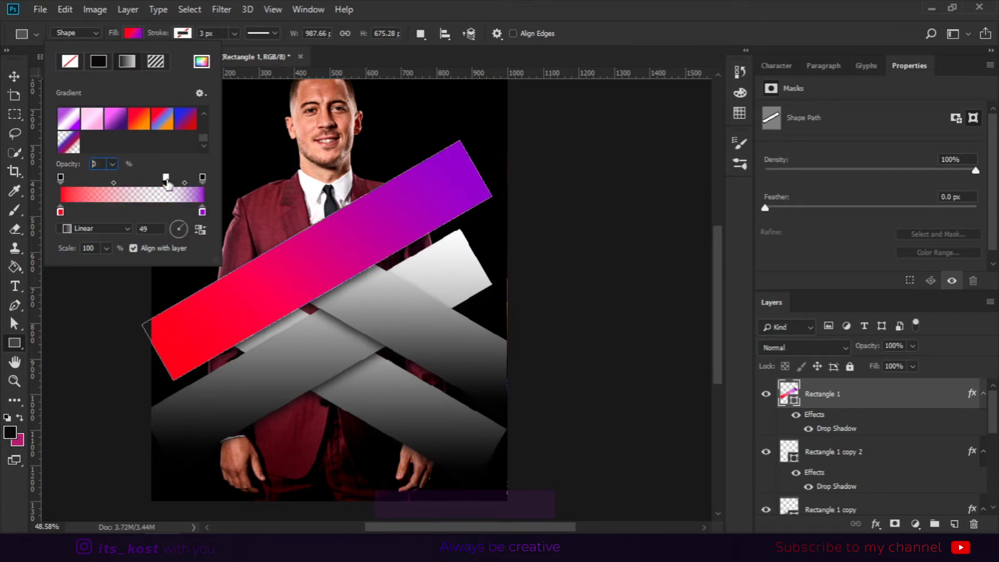
pyautogui.moveTo(167, 182); pyautogui.dragTo(161, 181)
pyautogui.click(98, 182)
pyautogui.moveTo(98, 182); pyautogui.dragTo(179, 177)
pyautogui.click(161, 178)
pyautogui.moveTo(112, 164); pyautogui.dragTo(211, 176)
# - Set both outer opacity stops of Rectangle 1's gradient to 0% so the strip's ends fade out
pyautogui.click(203, 177)
pyautogui.moveTo(111, 165); pyautogui.dragTo(54, 180)
pyautogui.moveTo(118, 177); pyautogui.dragTo(33, 183)
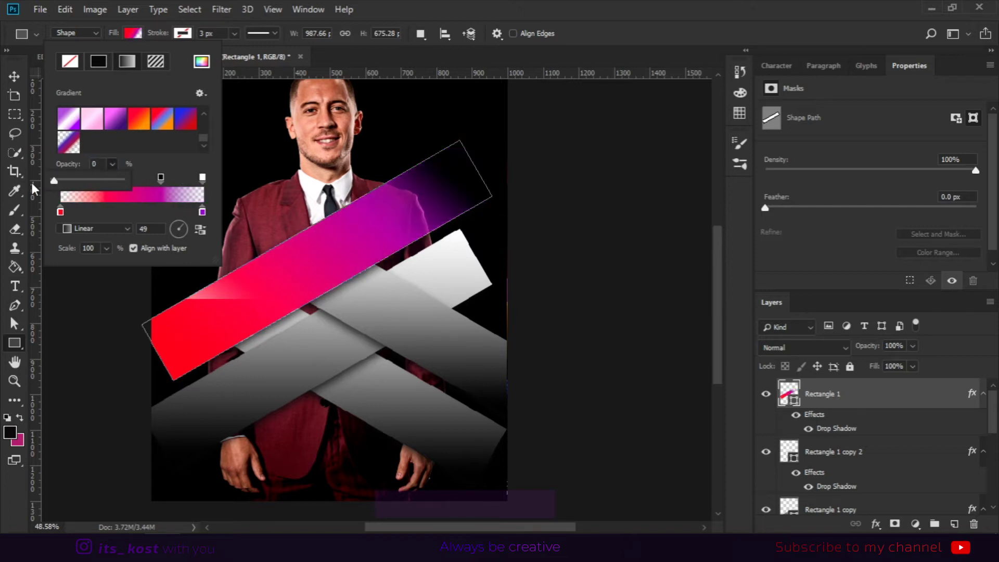
pyautogui.click(172, 160)
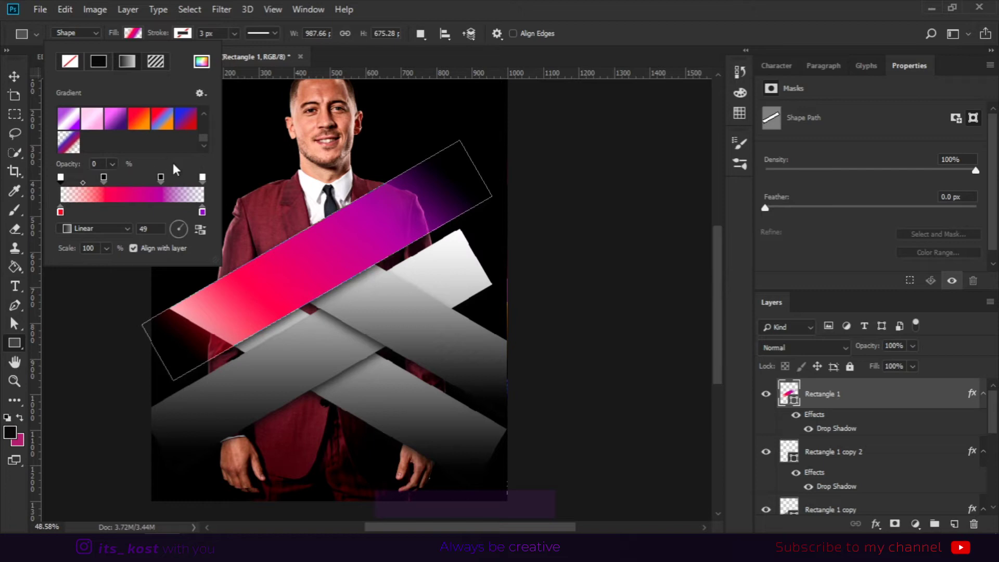
# - Fine-tune the inner opacity stops and midpoints of Rectangle 1's gradient to adjust how its ends fade
pyautogui.moveTo(81, 182); pyautogui.dragTo(102, 178)
pyautogui.click(82, 182)
pyautogui.click(201, 177)
pyautogui.moveTo(182, 182); pyautogui.dragTo(179, 182)
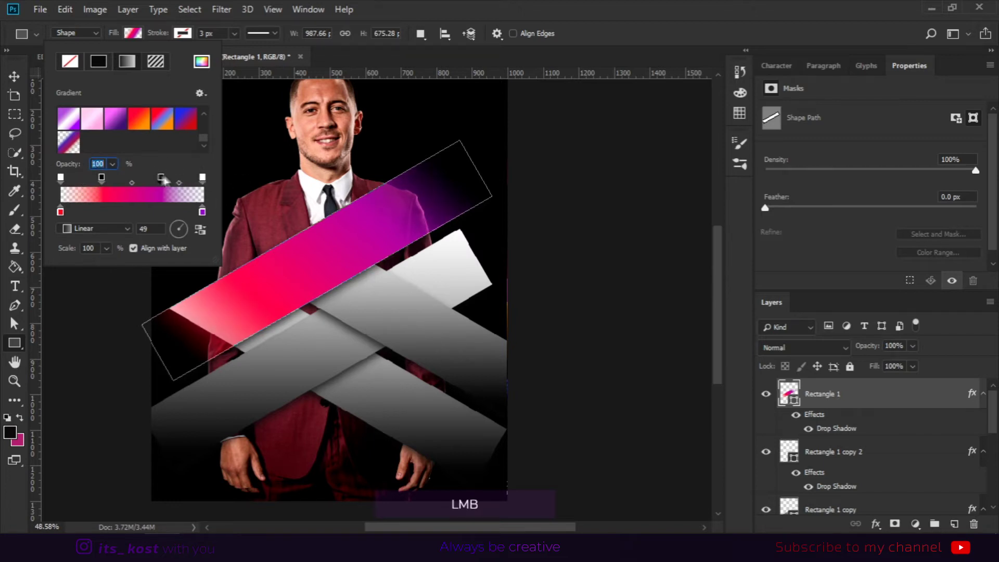
# - Darken the start colour stop of Rectangle 1's gradient to red b90011 and save the gradient as a new preset
pyautogui.doubleClick(61, 212)
pyautogui.click(794, 288)
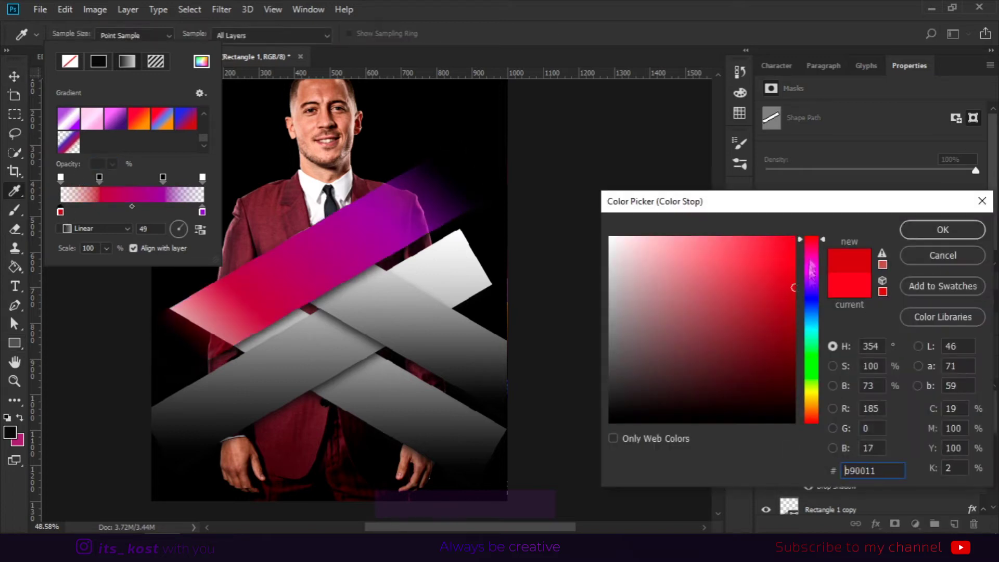
pyautogui.press('Return')
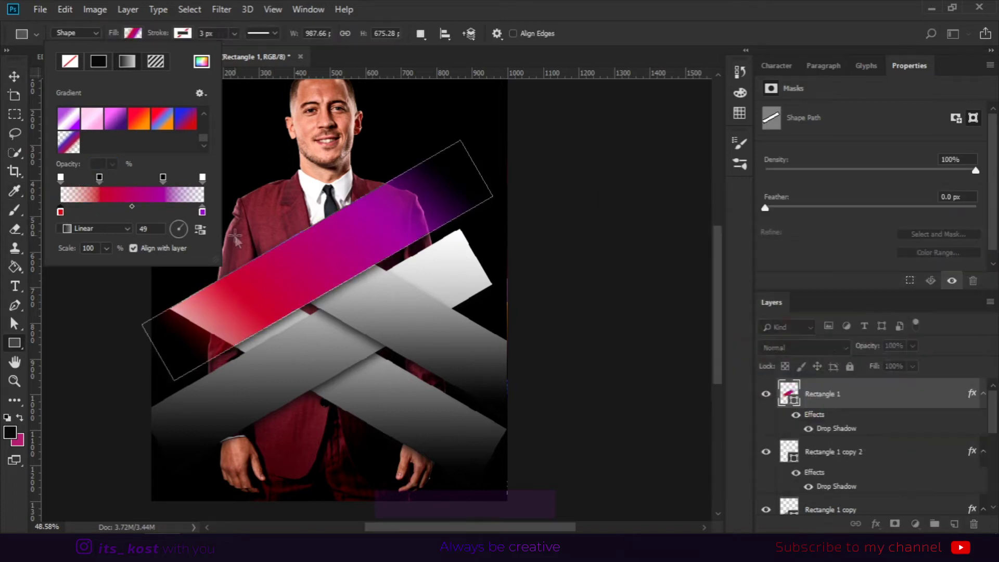
pyautogui.click(185, 140)
pyautogui.click(657, 166)
# - Apply the newly saved red-to-purple fading gradient preset to the other three strips together
pyautogui.press('v')
pyautogui.click(215, 411)
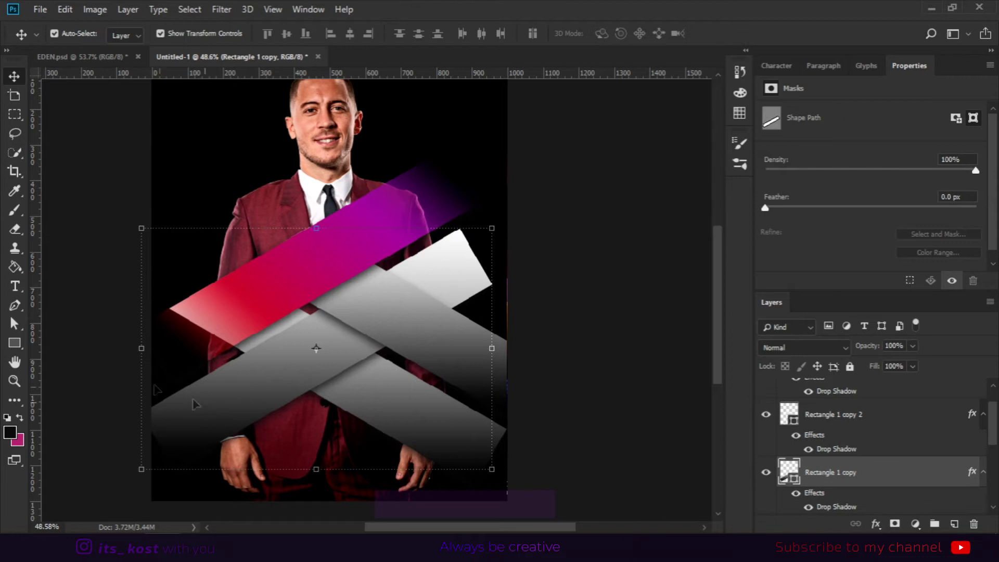
pyautogui.click(19, 347)
pyautogui.click(16, 78)
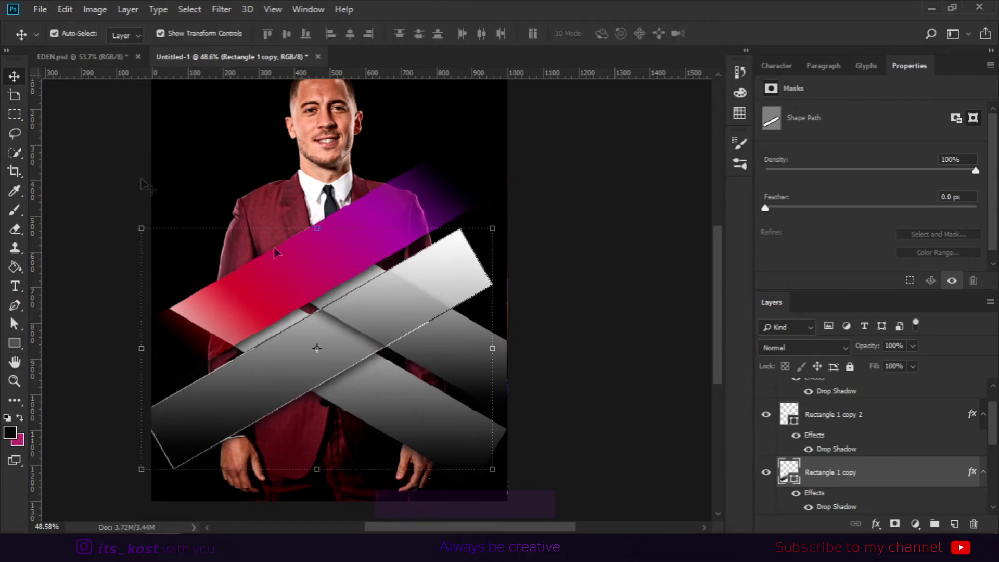
pyautogui.keyDown('shift'); pyautogui.click(451, 360); pyautogui.keyUp('shift')
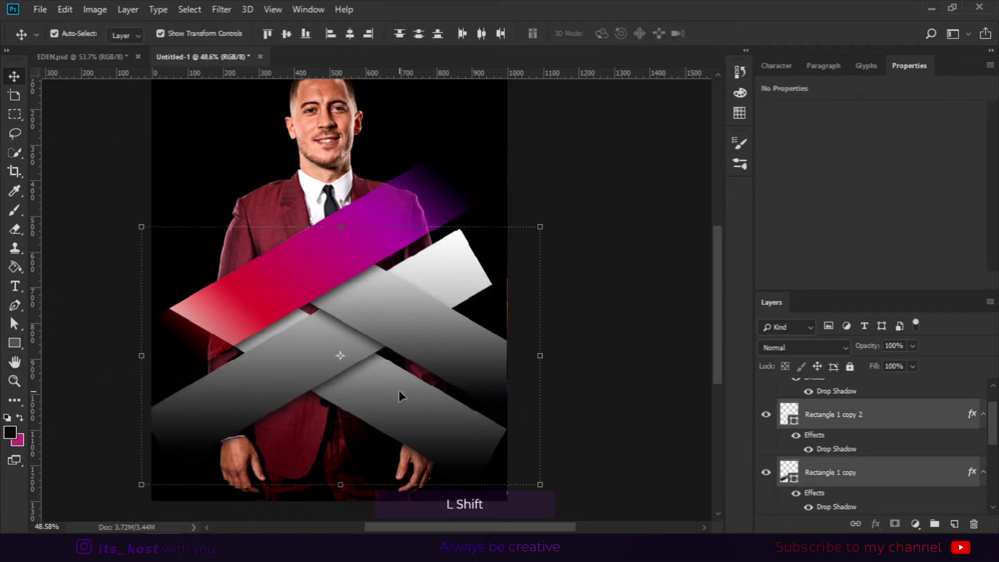
pyautogui.click(15, 343)
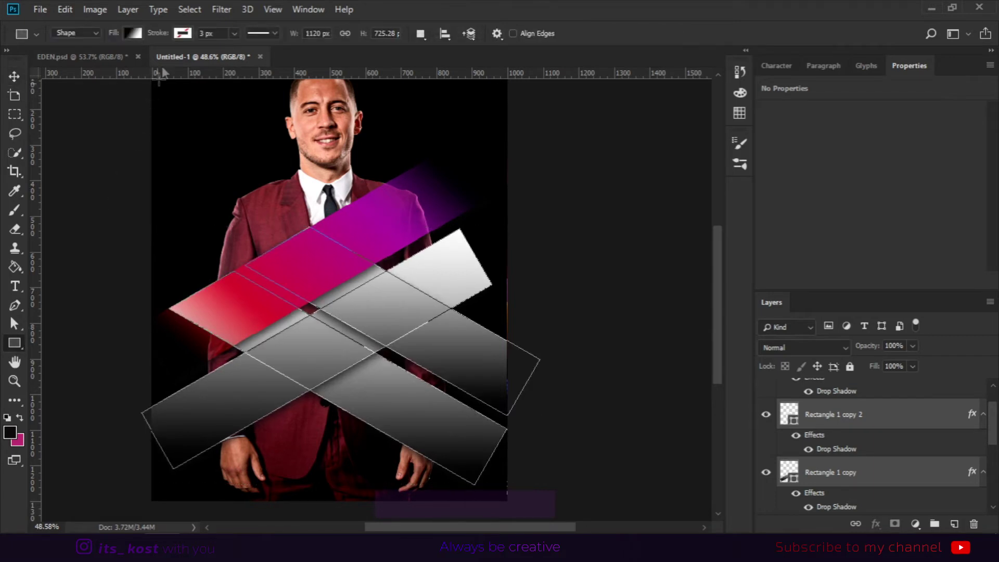
pyautogui.click(134, 33)
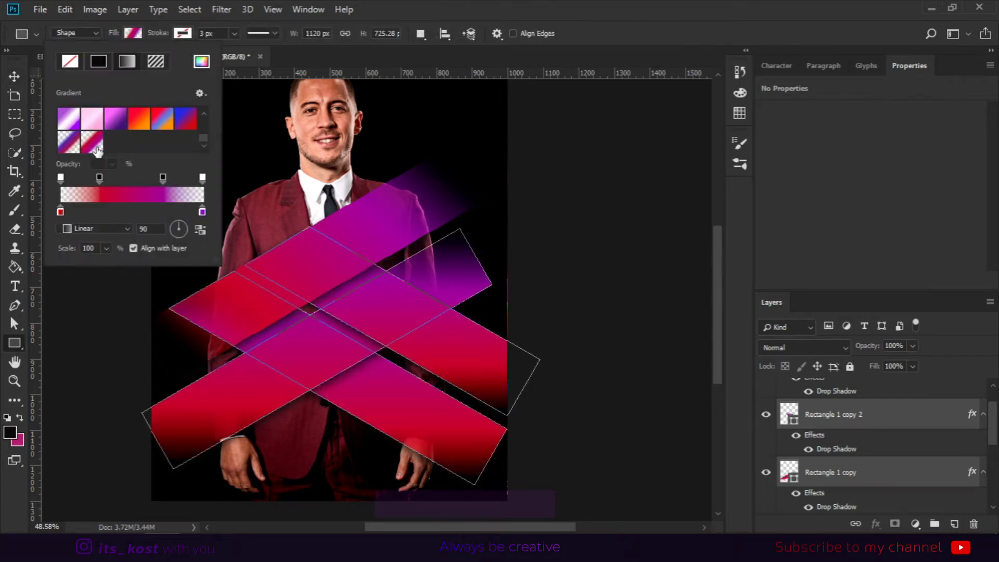
pyautogui.click(8, 76)
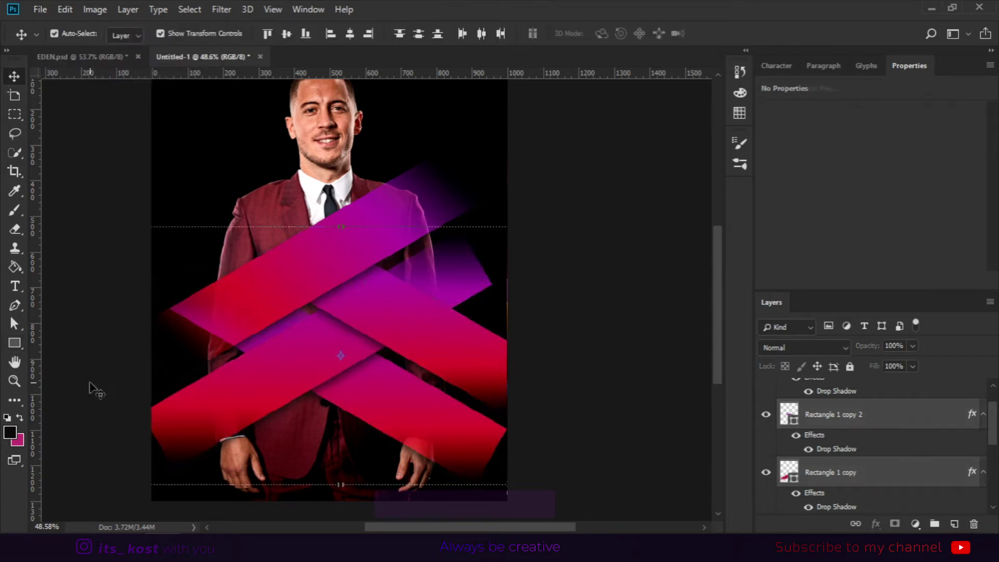
# - Set the gradient angle of the lower upward-sloping strip, Rectangle 1 copy, to 49 degrees
pyautogui.click(91, 383)
pyautogui.click(248, 384)
pyautogui.press('u')
pyautogui.click(133, 33)
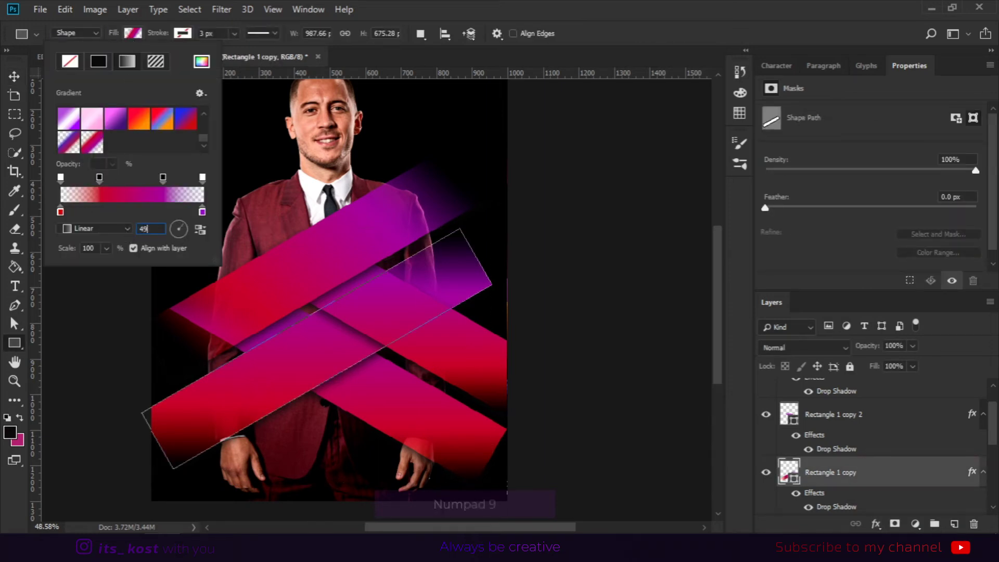
pyautogui.write('49')
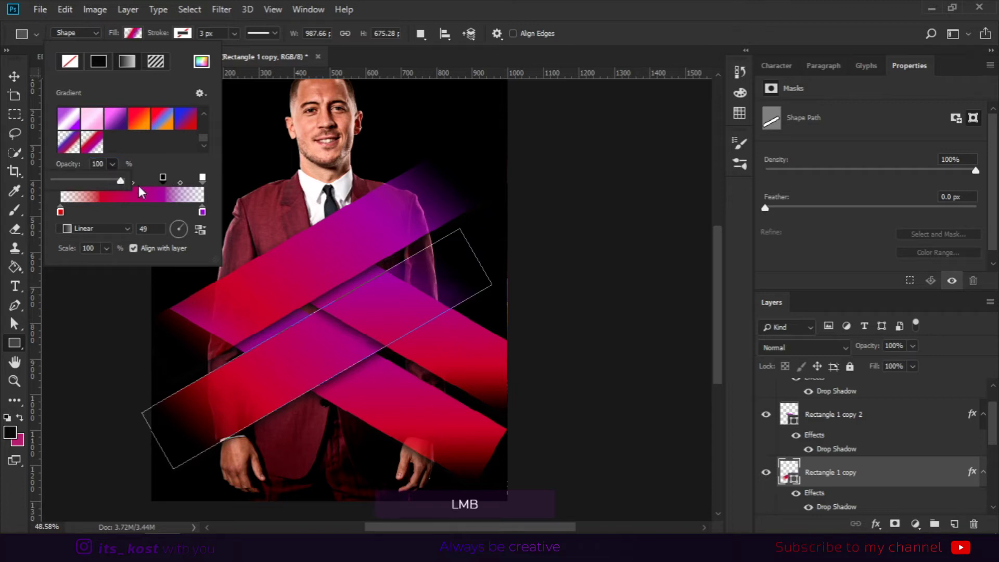
pyautogui.click(166, 153)
pyautogui.click(393, 62)
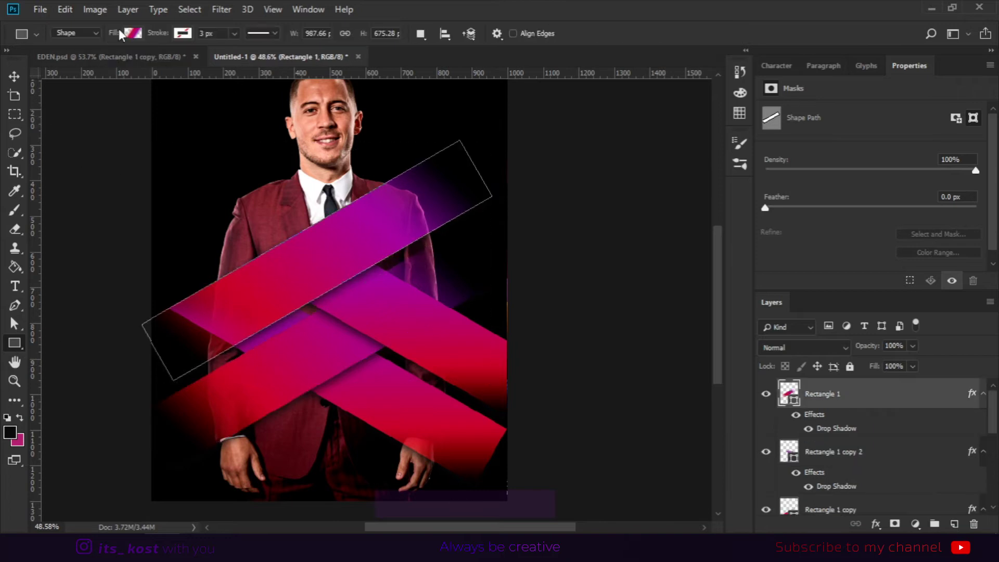
# - Change the end colour stop of the topmost strip's gradient, Rectangle 1, to blue 1c0ac9
pyautogui.click(130, 33)
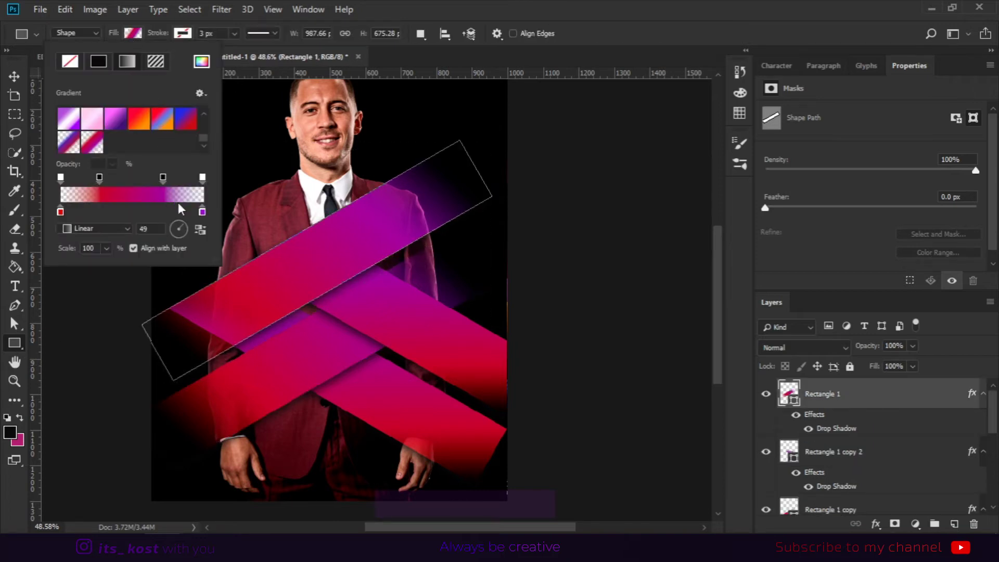
pyautogui.doubleClick(202, 212)
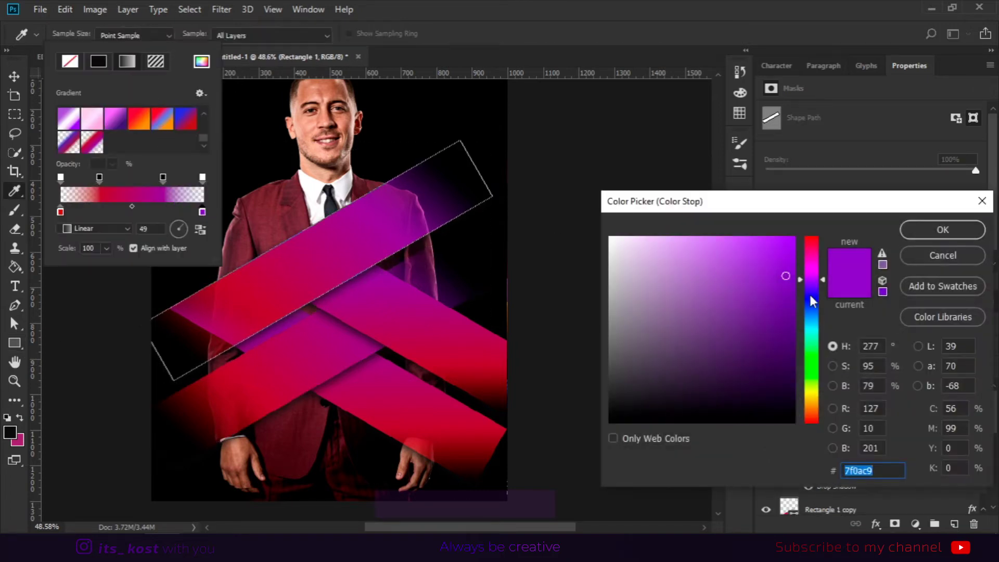
pyautogui.click(813, 296)
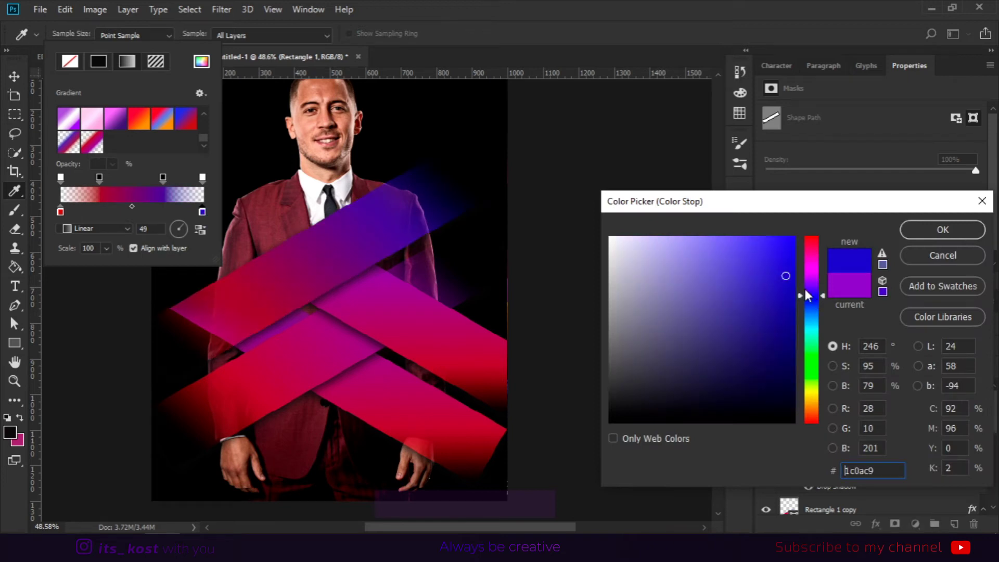
pyautogui.click(937, 228)
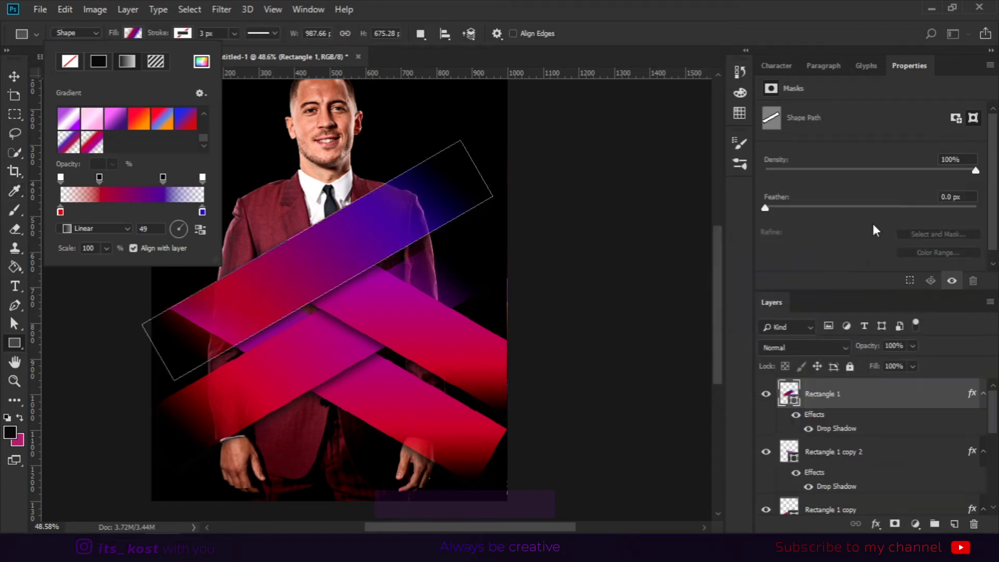
# - Set the gradient angle of both flipped strips to -49 degrees
pyautogui.click(14, 77)
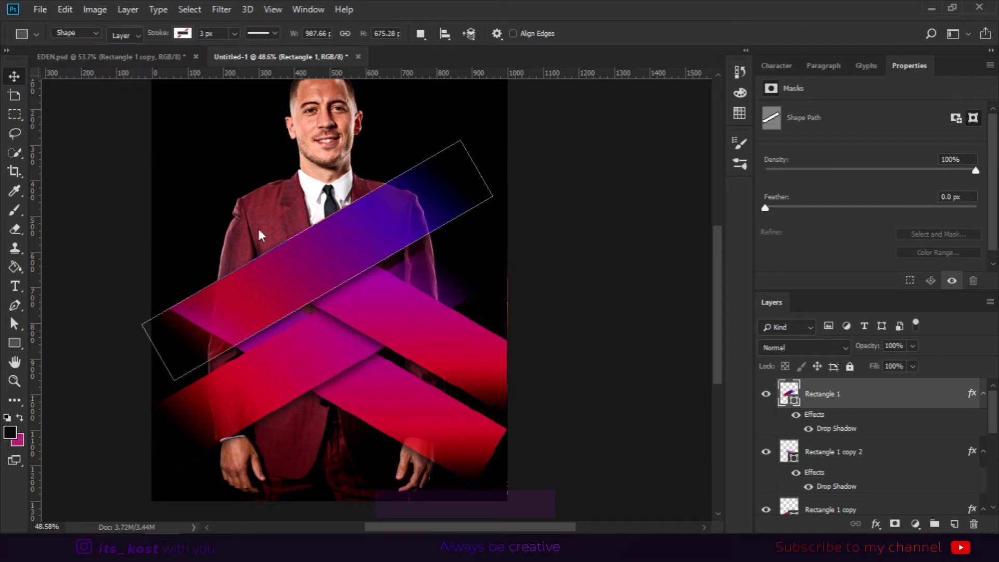
pyautogui.click(458, 364)
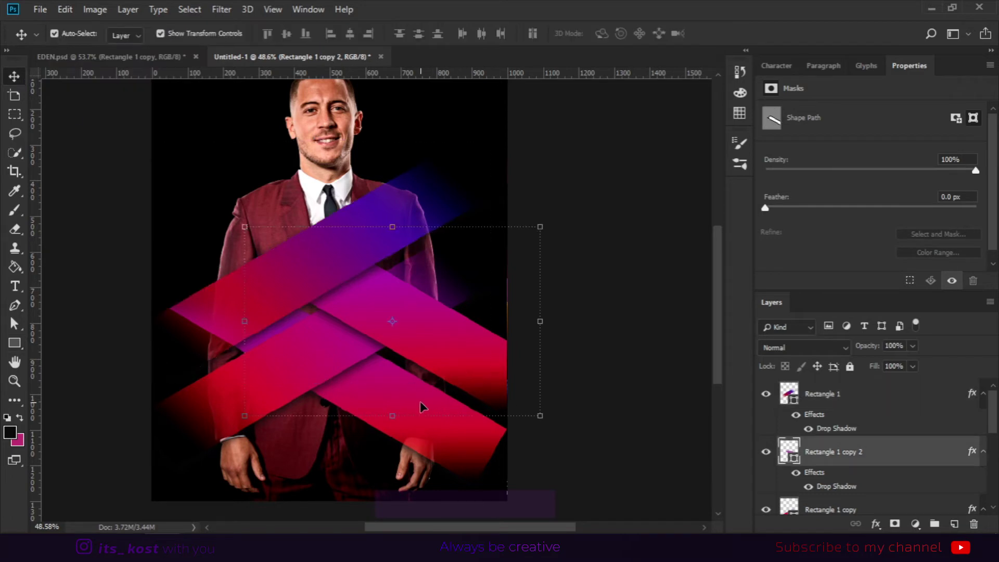
pyautogui.keyDown('shift'); pyautogui.click(196, 357); pyautogui.keyUp('shift')
pyautogui.click(18, 344)
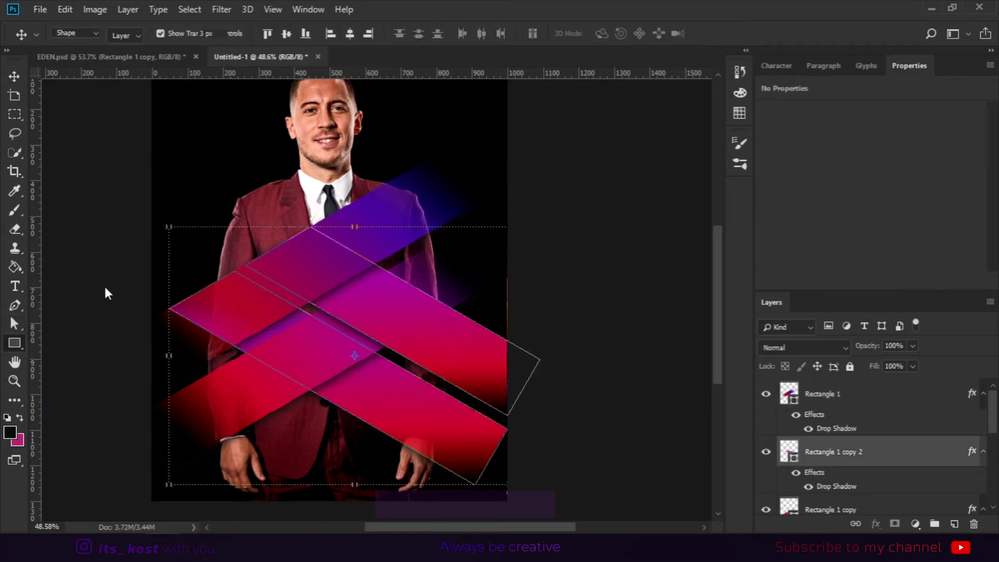
pyautogui.click(134, 33)
pyautogui.click(185, 233)
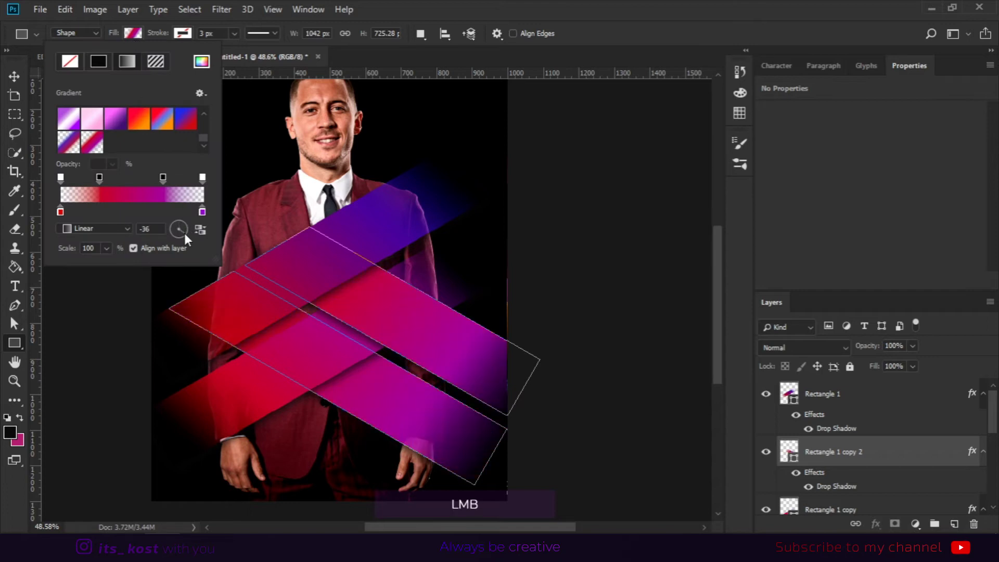
pyautogui.click(145, 230)
pyautogui.write('-49')
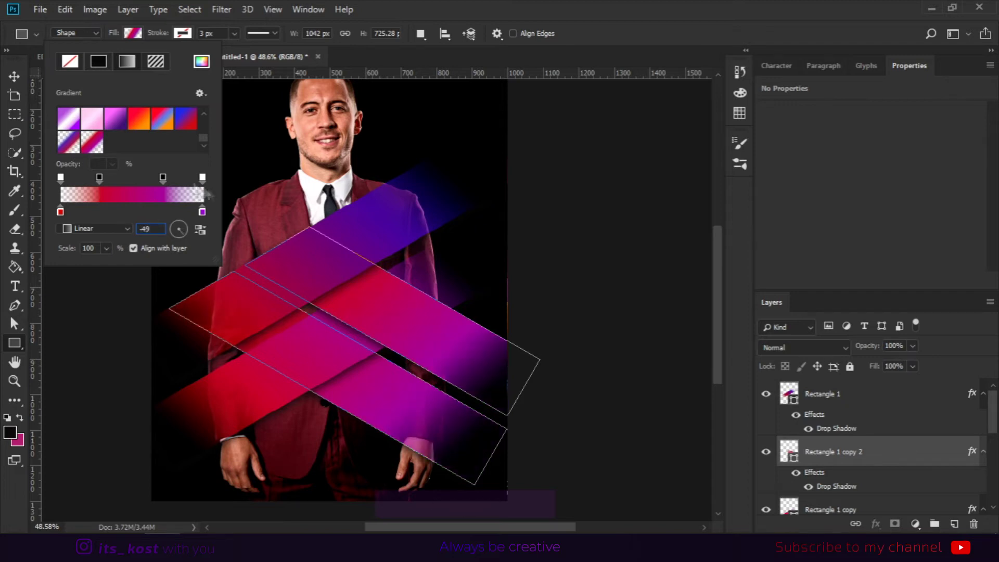
pyautogui.click(16, 76)
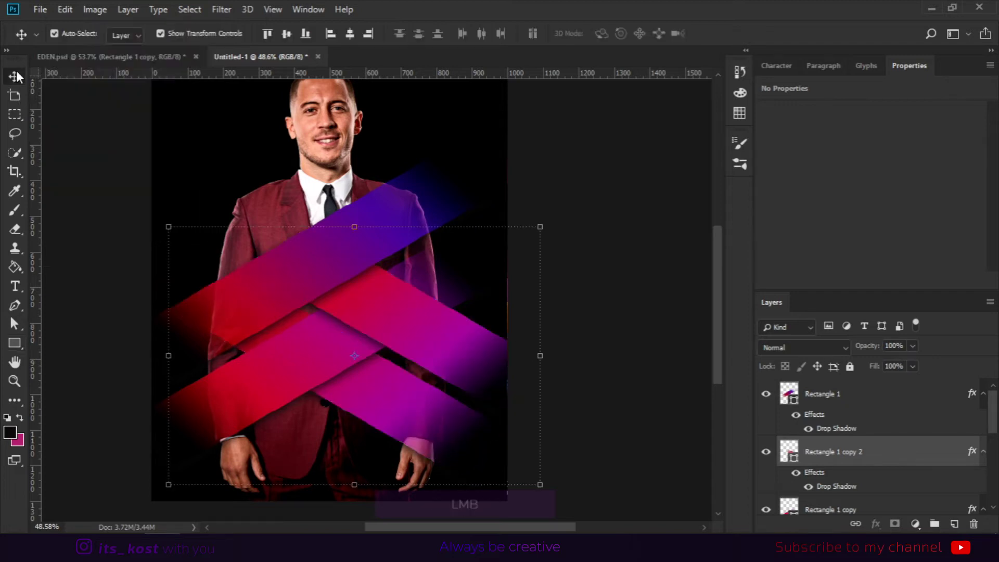
# - Set the drop shadow colour of the lowest strip, the bottom Rectangle 1 copy 2 layer, to pure black 000000
pyautogui.click(495, 370)
pyautogui.moveTo(589, 361); pyautogui.dragTo(594, 299)
pyautogui.click(480, 290)
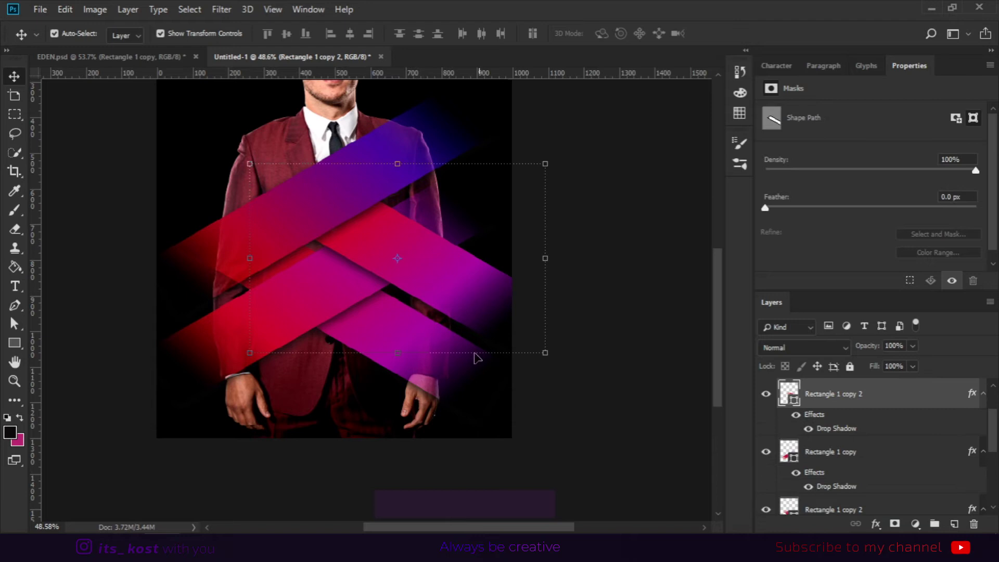
pyautogui.scroll(4, 520, 438)
pyautogui.click(457, 380)
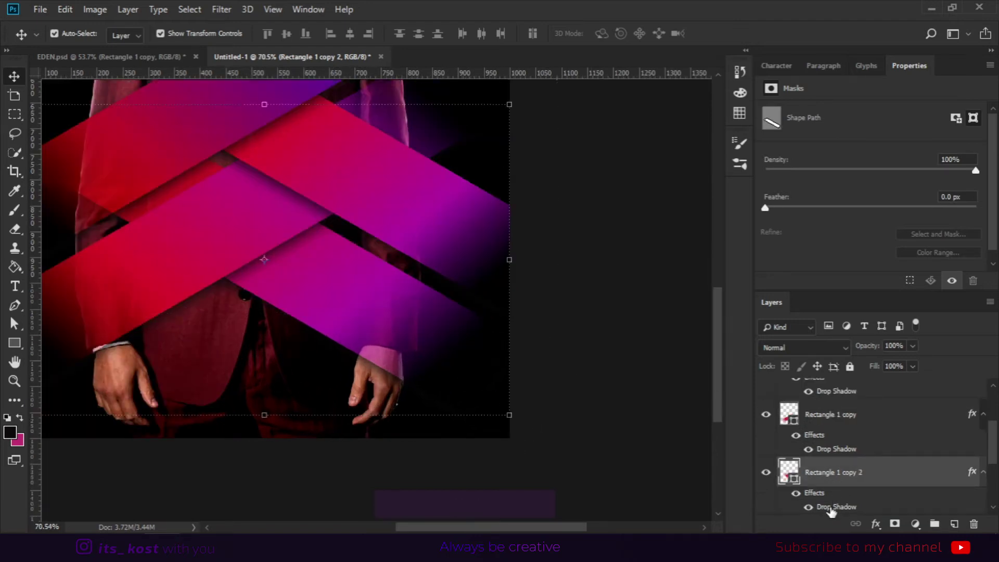
pyautogui.doubleClick(811, 488)
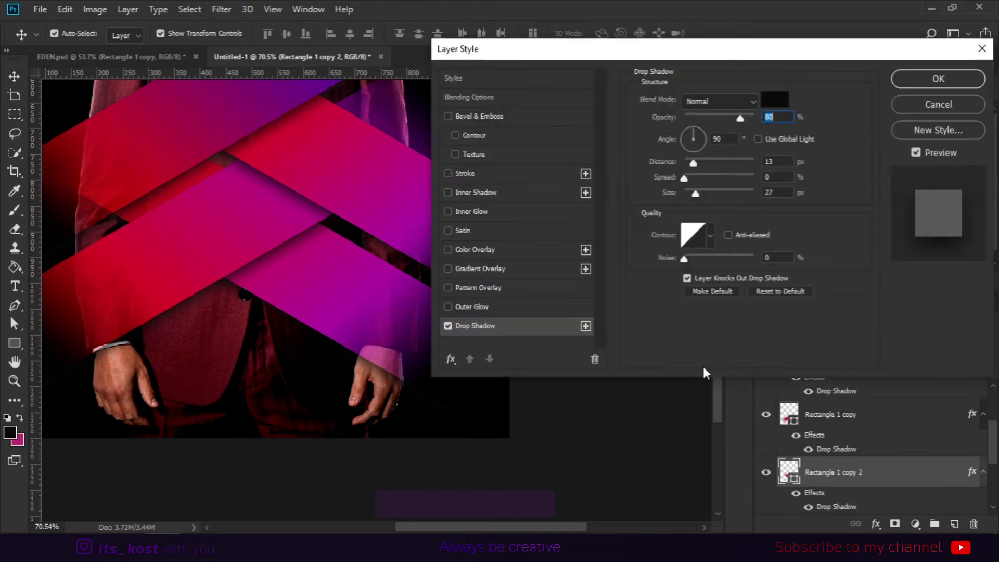
pyautogui.moveTo(679, 58); pyautogui.dragTo(814, 62)
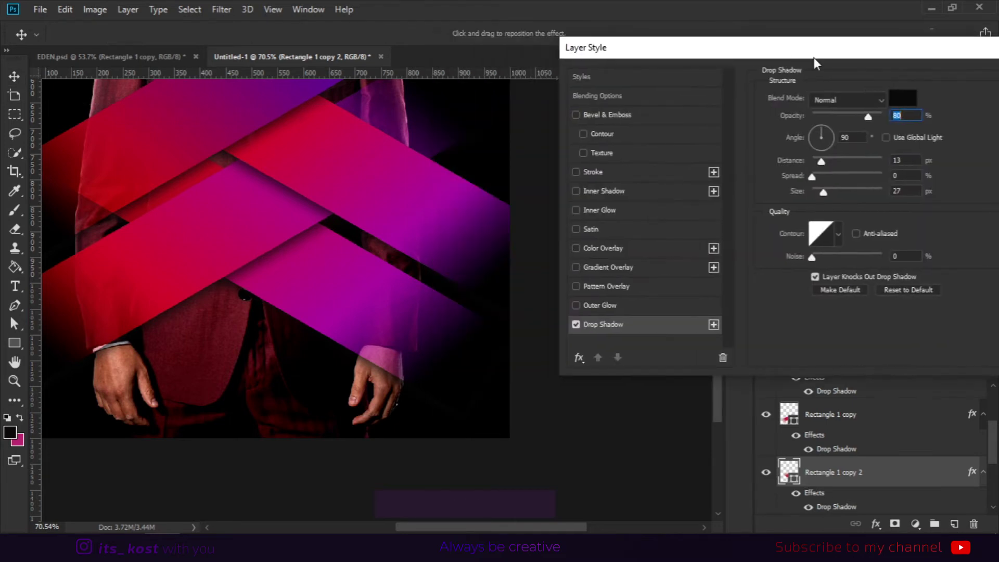
pyautogui.click(909, 107)
pyautogui.click(845, 471)
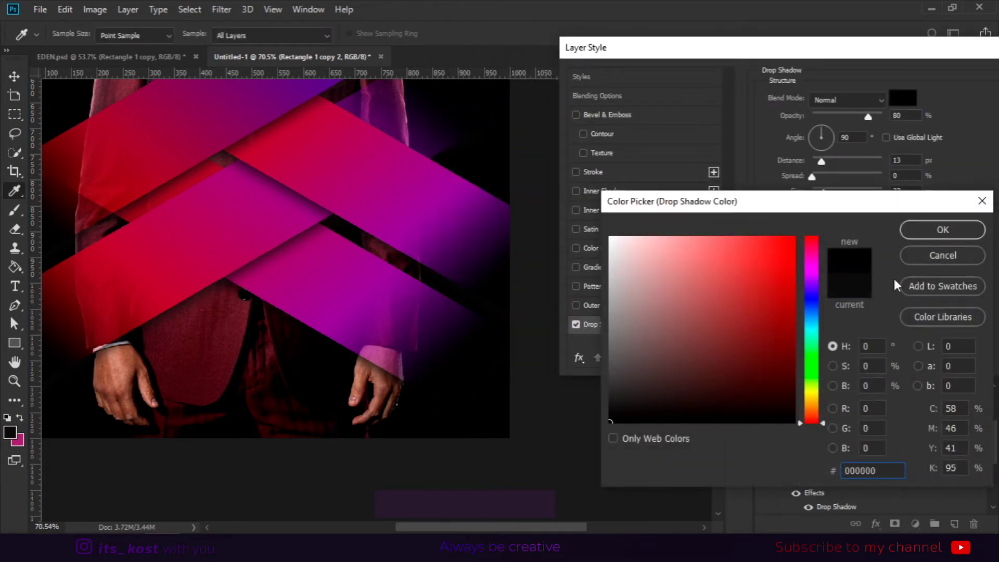
pyautogui.click(958, 226)
pyautogui.moveTo(868, 48); pyautogui.dragTo(566, 72)
pyautogui.click(789, 98)
# - Copy the lowest strip's layer style and paste it onto the other strips
pyautogui.rightClick(870, 478)
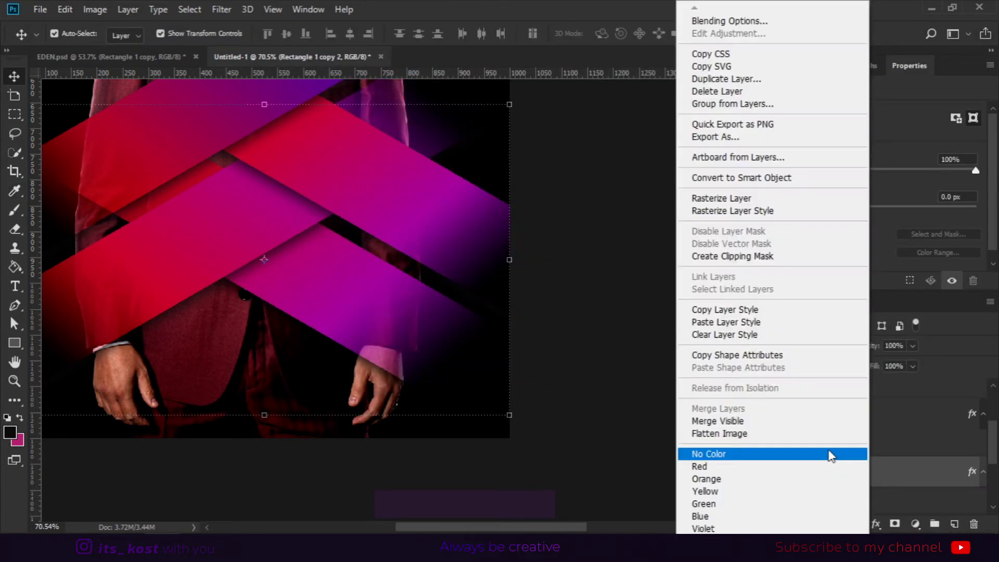
pyautogui.click(764, 355)
pyautogui.rightClick(818, 470)
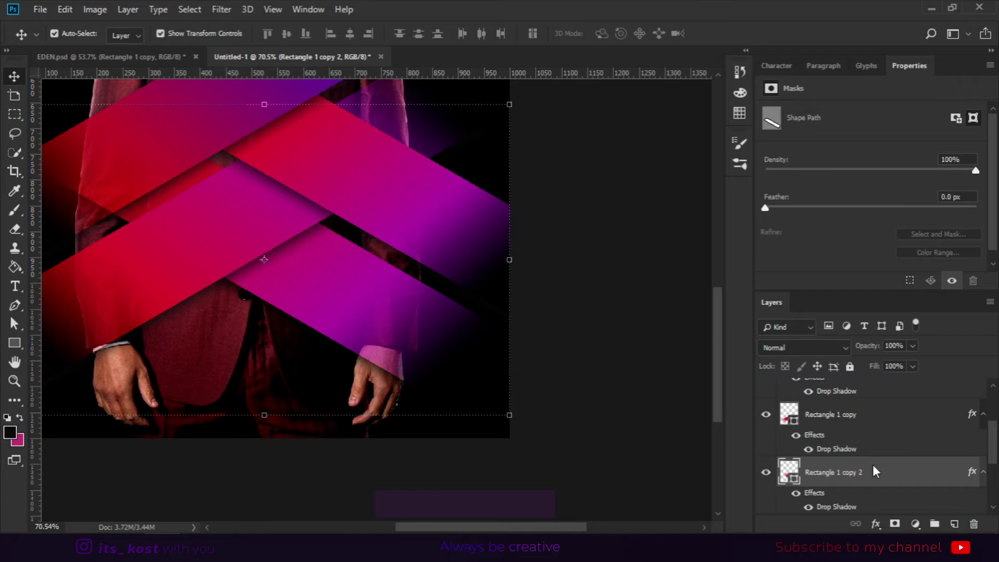
pyautogui.click(739, 310)
pyautogui.click(226, 247)
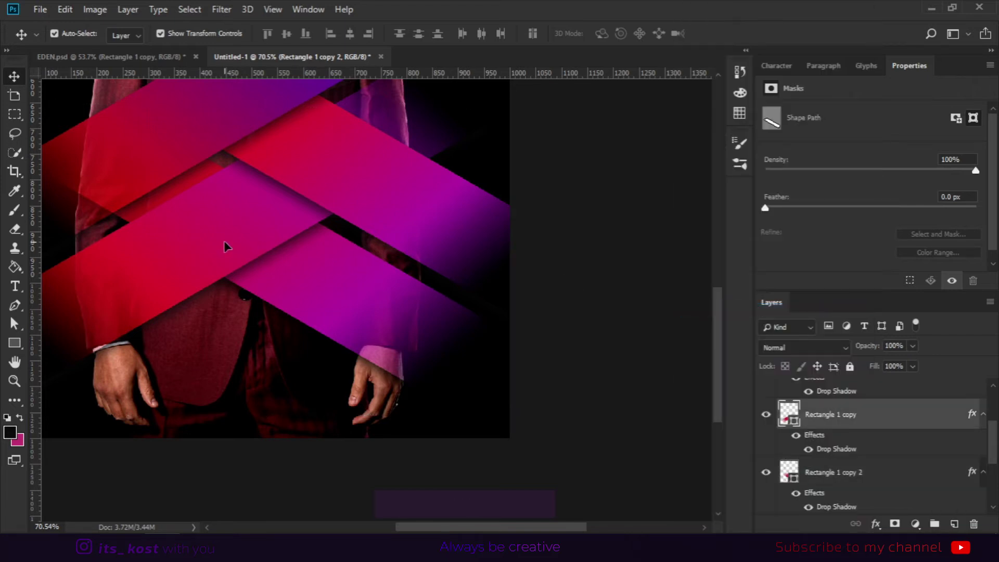
pyautogui.rightClick(884, 415)
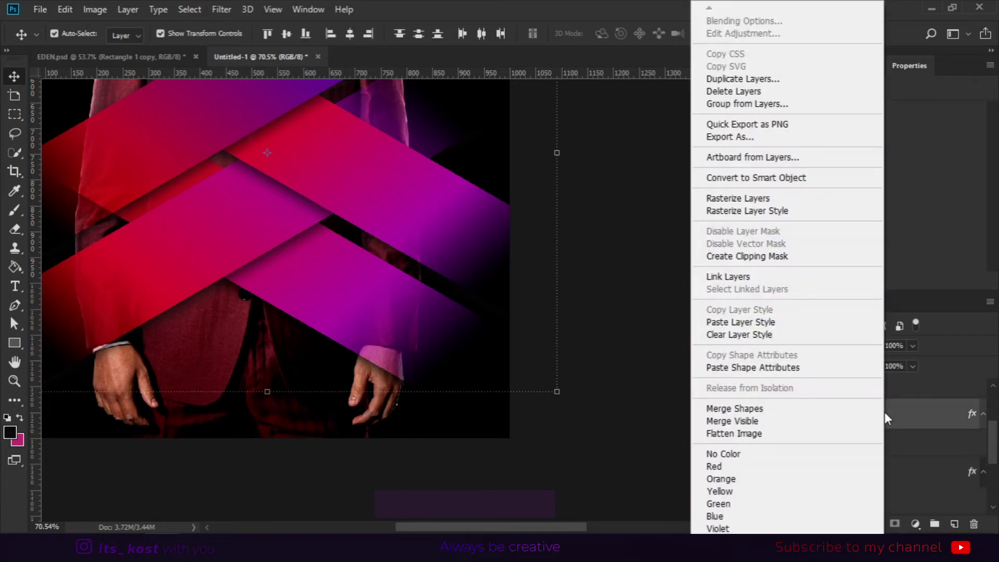
pyautogui.click(759, 323)
# - Shorten the upper downward-sloping strip by moving the corner points of its lower-right end inward to about the canvas edge
pyautogui.moveTo(609, 279); pyautogui.dragTo(688, 367)
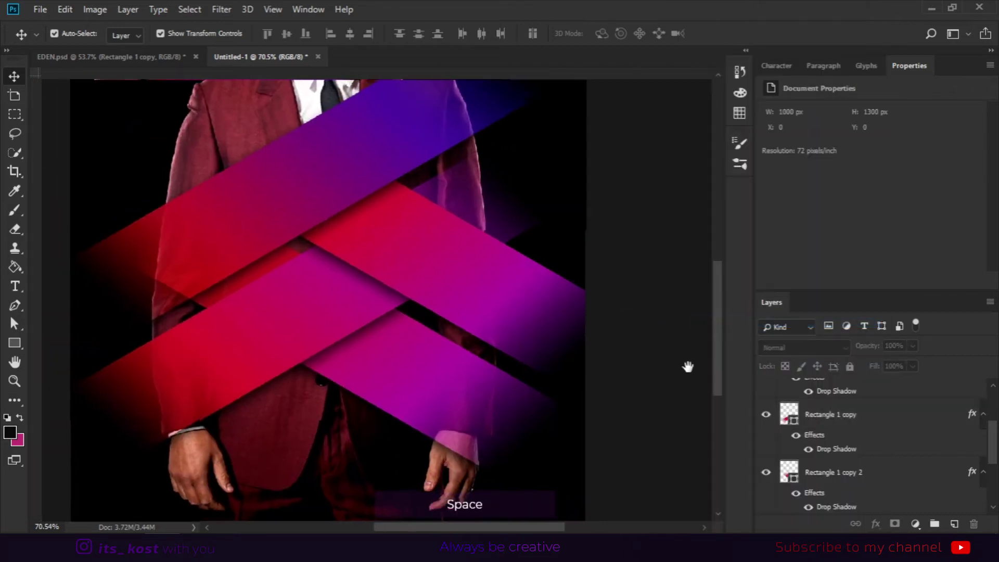
pyautogui.hotkey('ctrl', 'r')
pyautogui.click(495, 301)
pyautogui.press('a')
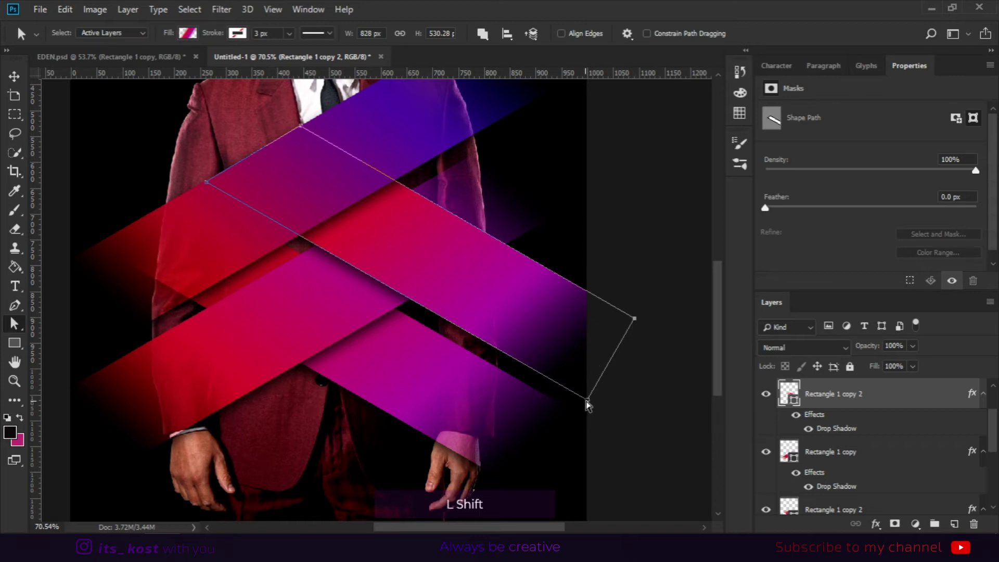
pyautogui.moveTo(634, 318); pyautogui.dragTo(590, 289)
pyautogui.press('v')
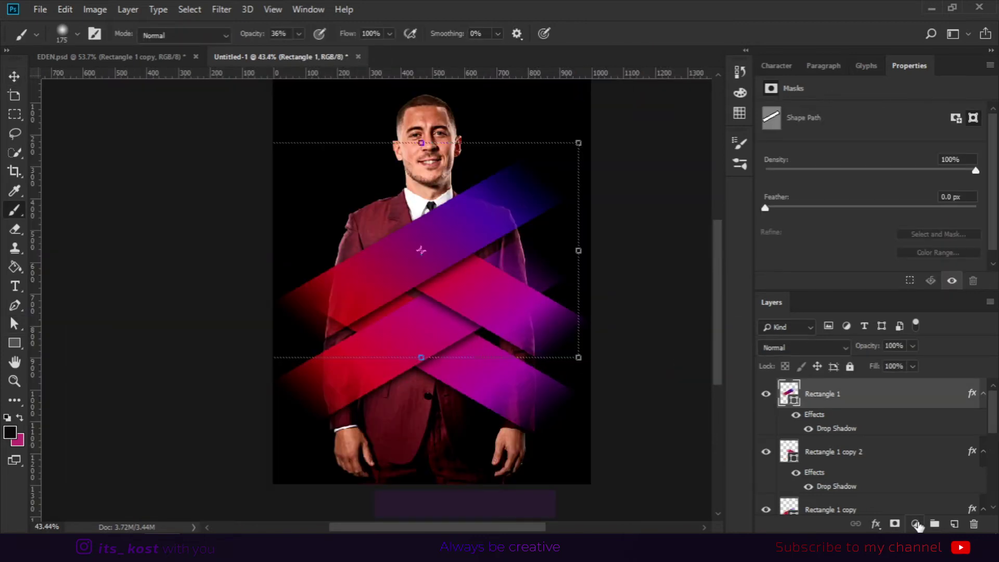
# - Add a layer mask to the topmost strip, Rectangle 1, and set the foreground colour to black 000000
pyautogui.click(915, 524)
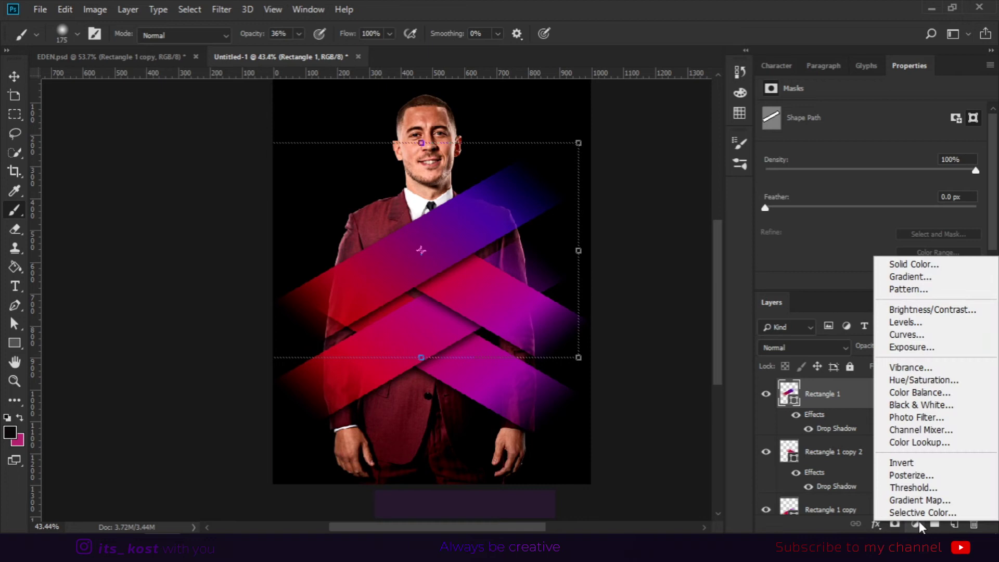
pyautogui.click(895, 526)
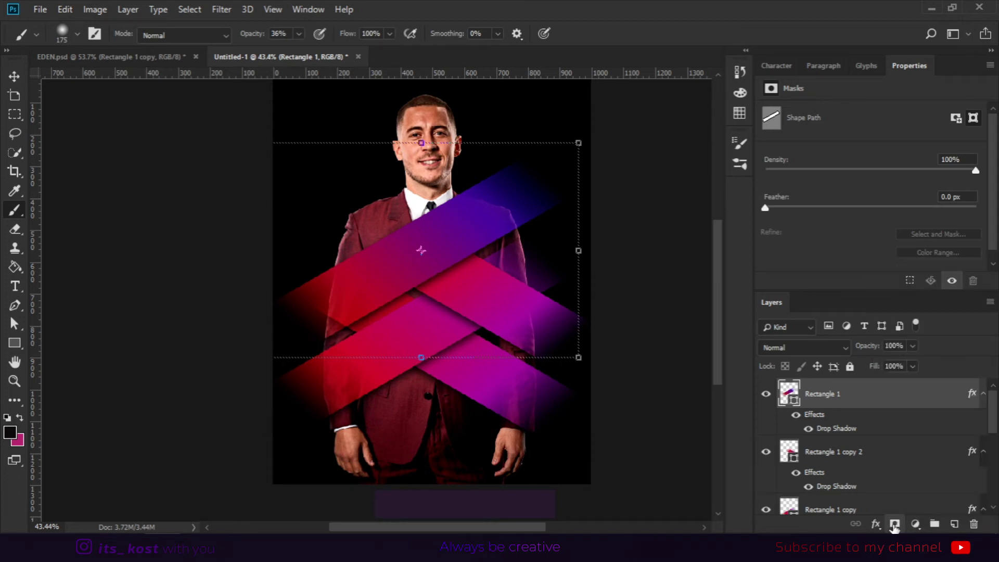
pyautogui.click(895, 524)
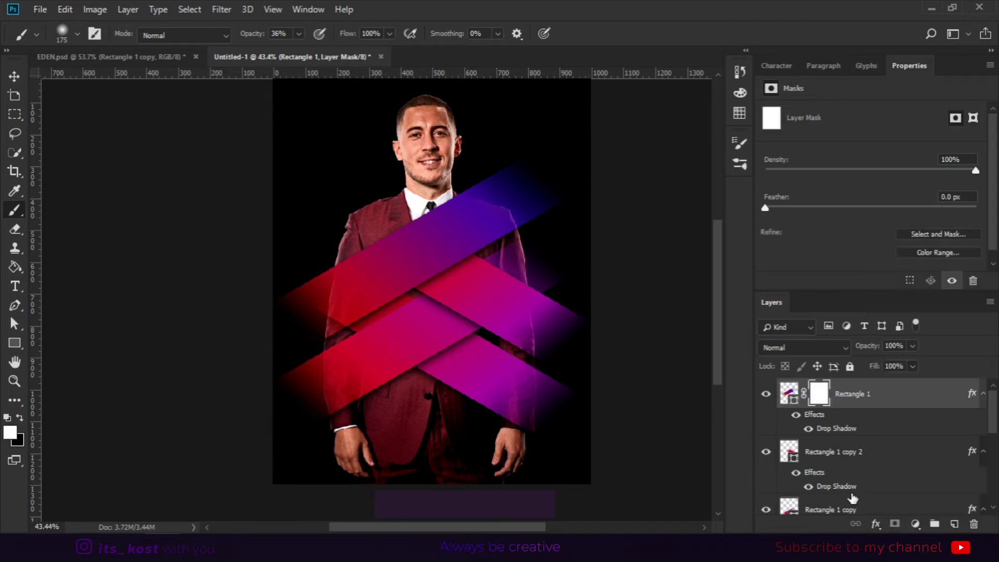
pyautogui.click(11, 433)
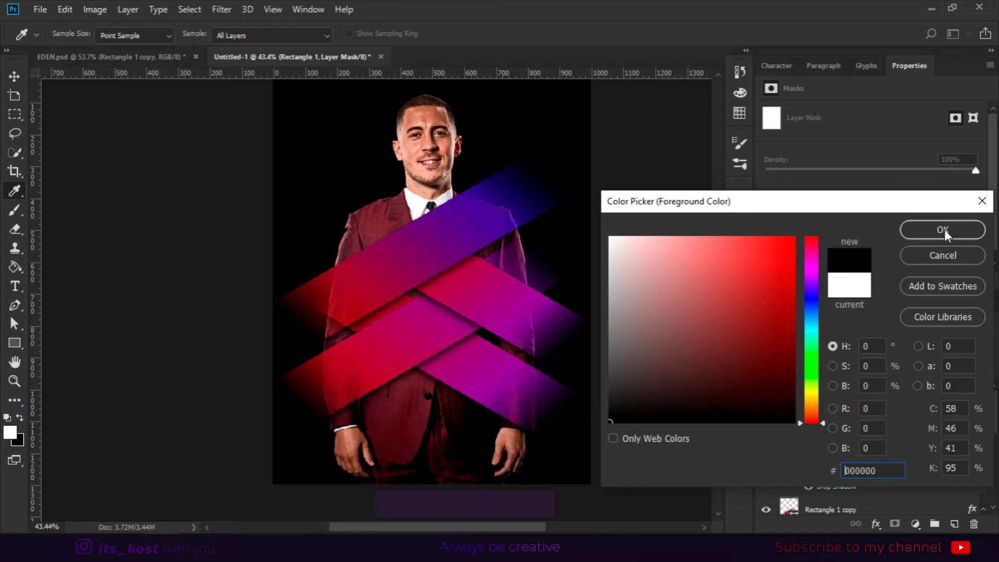
pyautogui.click(943, 231)
# - Enlarge the soft brush to 500 px and paint black on the mask over both ends of the topmost strip
pyautogui.press(']')
pyautogui.press(']')
pyautogui.press(']')
pyautogui.press(']')
pyautogui.press(']')
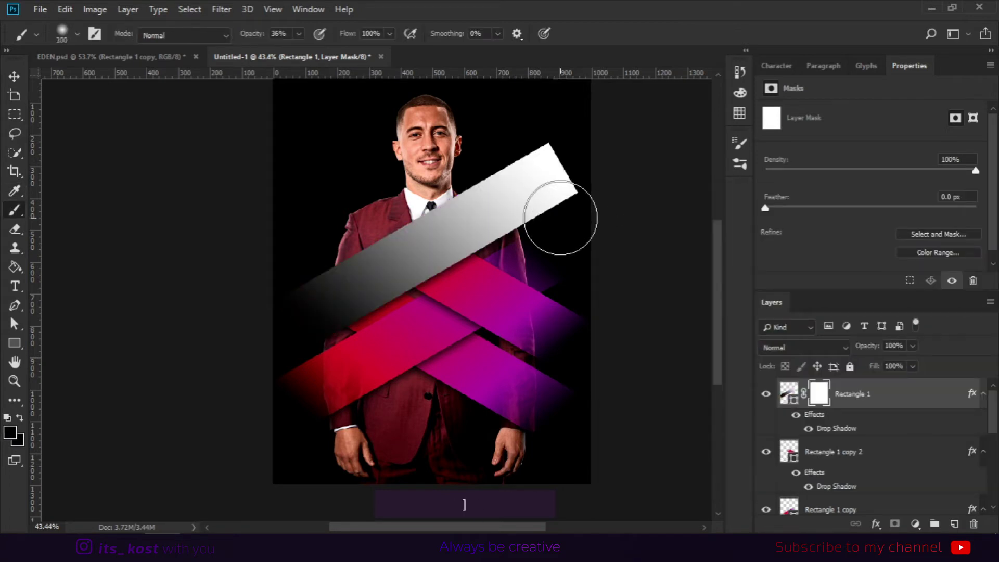
pyautogui.hotkey('ctrl', 'alt', 'z')
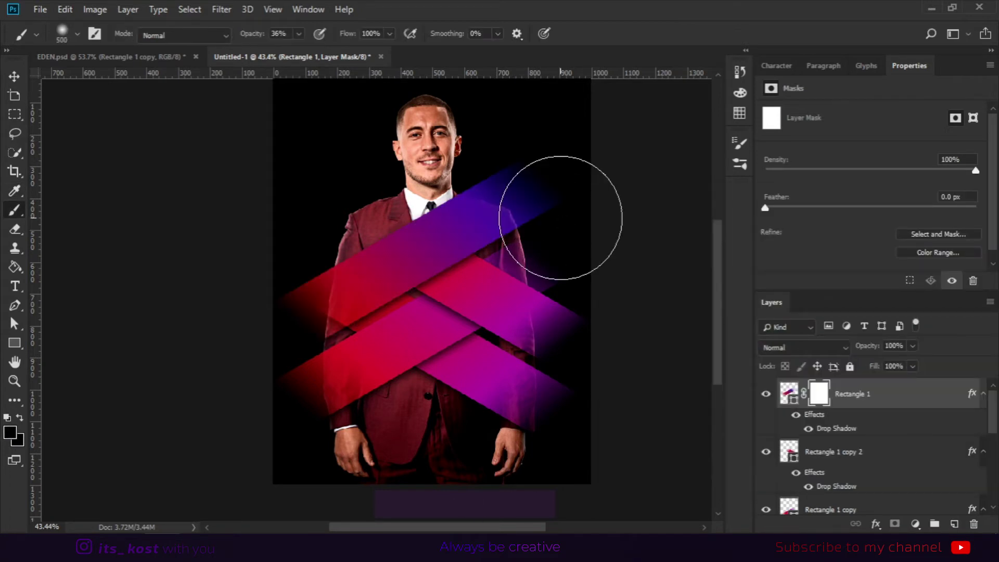
pyautogui.click(542, 168)
pyautogui.click(306, 289)
pyautogui.click(296, 318)
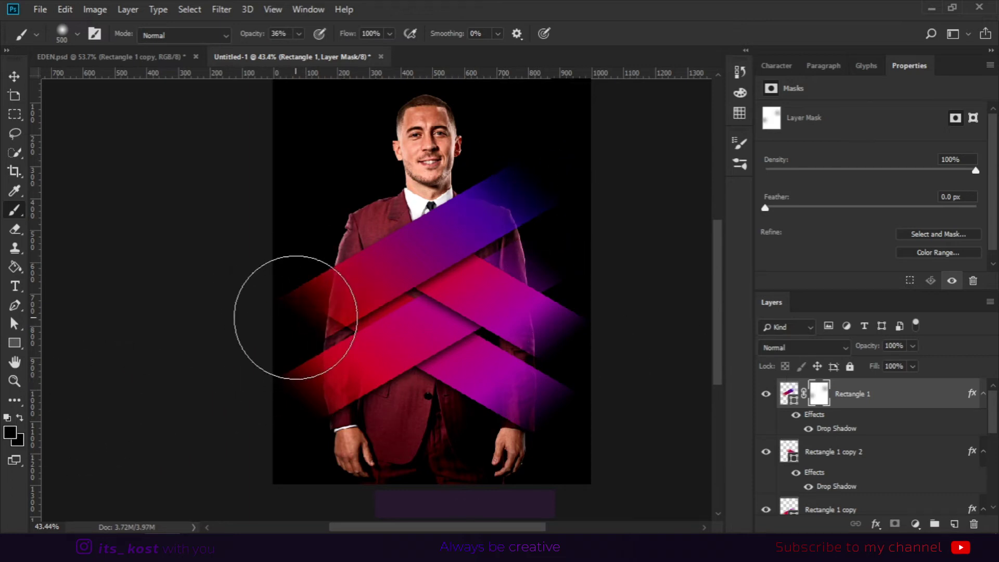
# - Mask the upper downward-sloping strip, Rectangle 1 copy 2, and brush black over its outer end to soften the fade
pyautogui.click(902, 459)
pyautogui.click(895, 524)
pyautogui.click(562, 233)
pyautogui.click(575, 359)
# - Add a layer mask to the lower upward-sloping strip, Rectangle 1 copy, and brush black around its fading ends
pyautogui.scroll(-1, 833, 492)
pyautogui.click(864, 452)
pyautogui.click(895, 523)
pyautogui.click(536, 405)
pyautogui.click(303, 399)
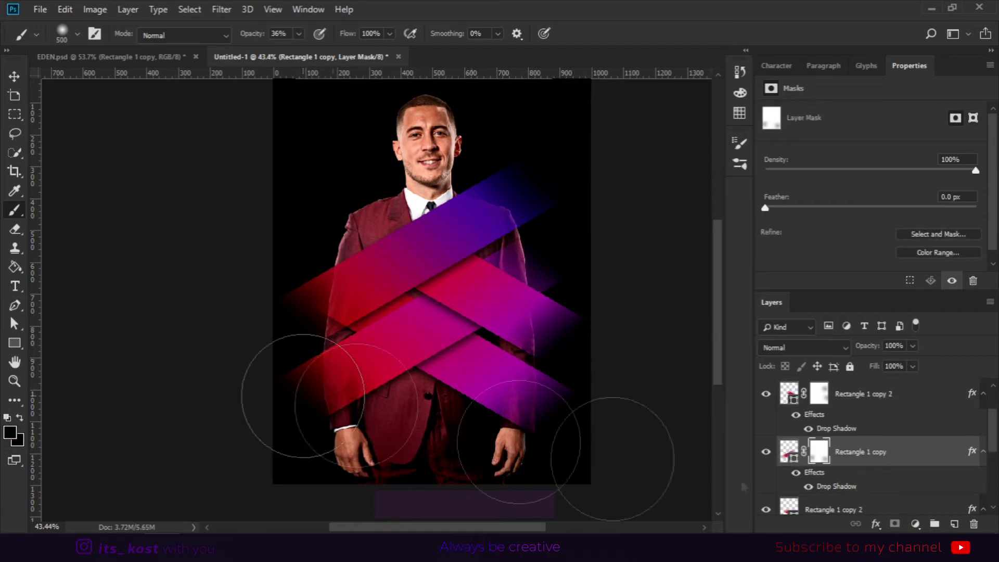
# - Add a layer mask to the lowest strip, the bottom Rectangle 1 copy 2, and paint black over its ends
pyautogui.scroll(-3, 860, 484)
pyautogui.scroll(1, 832, 483)
pyautogui.click(854, 451)
pyautogui.click(894, 524)
pyautogui.click(550, 430)
pyautogui.click(322, 307)
# - Place the photo 0_Chelsea-FC-v-Watford-FC-Premier-League.jpg on the poster as an embedded object
pyautogui.click(15, 78)
pyautogui.click(667, 265)
pyautogui.scroll(-2, 854, 433)
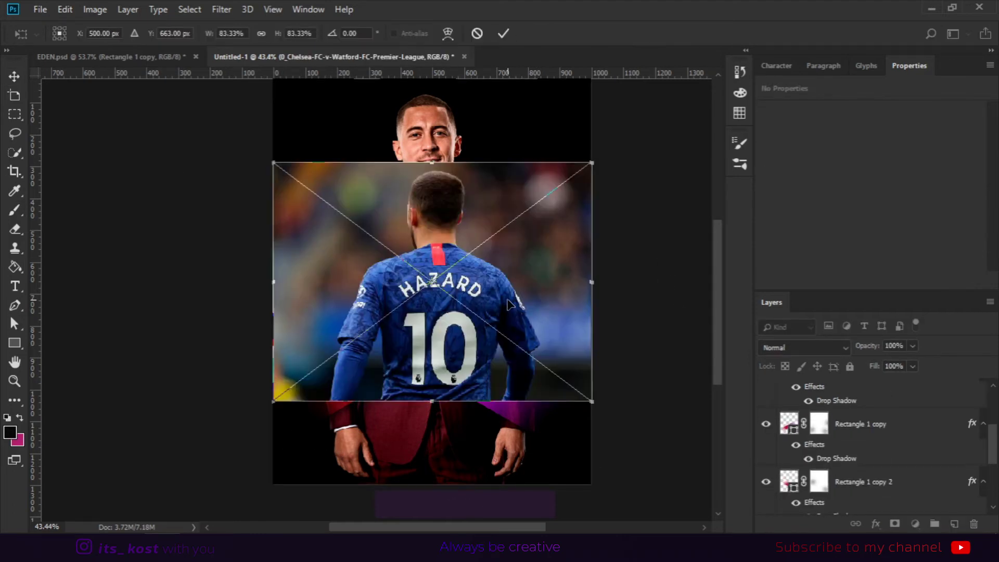
pyautogui.press('Return')
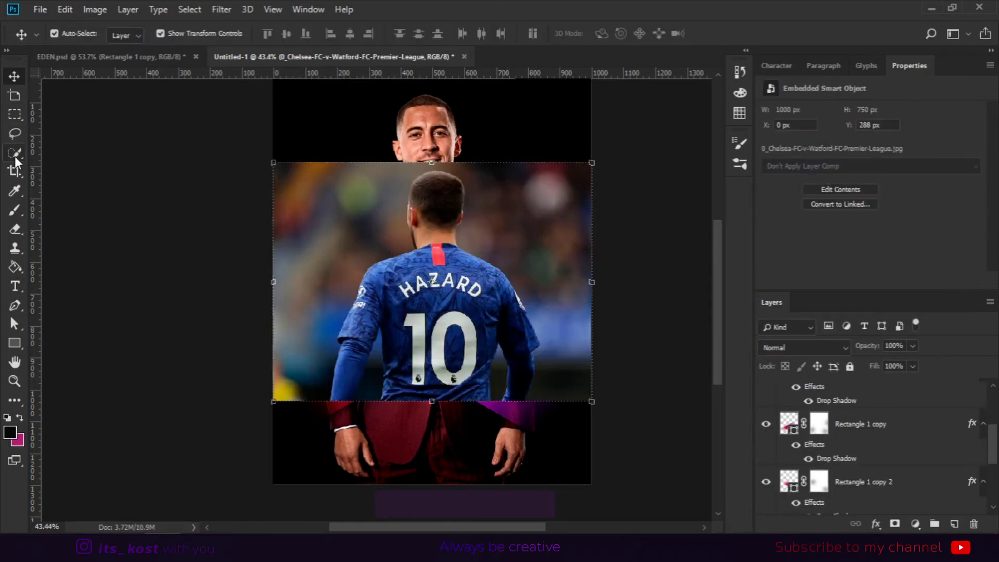
# - Select the player in the blue shirt with Select Subject and subtract the background gap beside his left arm using a smaller brush
pyautogui.click(15, 155)
pyautogui.click(342, 32)
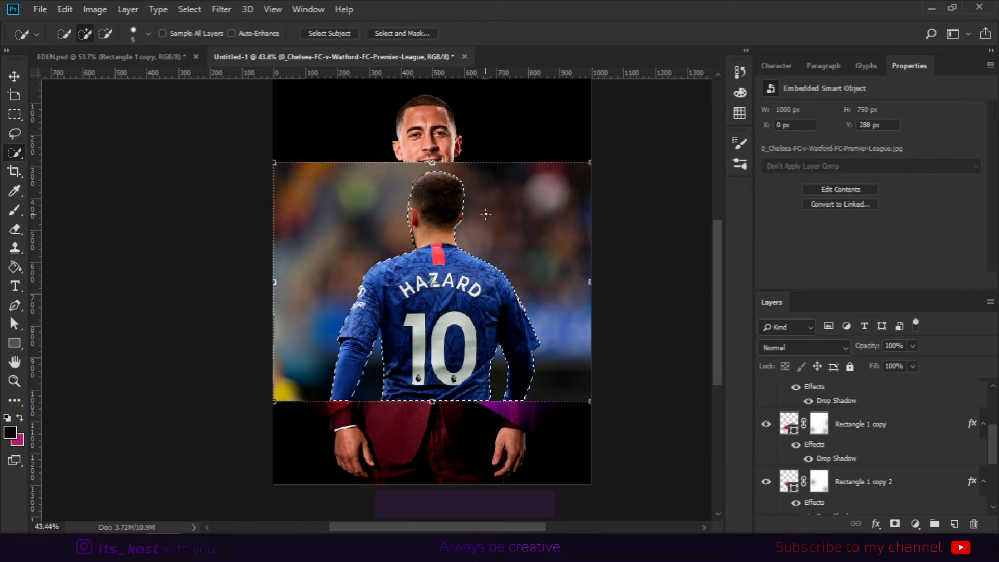
pyautogui.scroll(6, 435, 307)
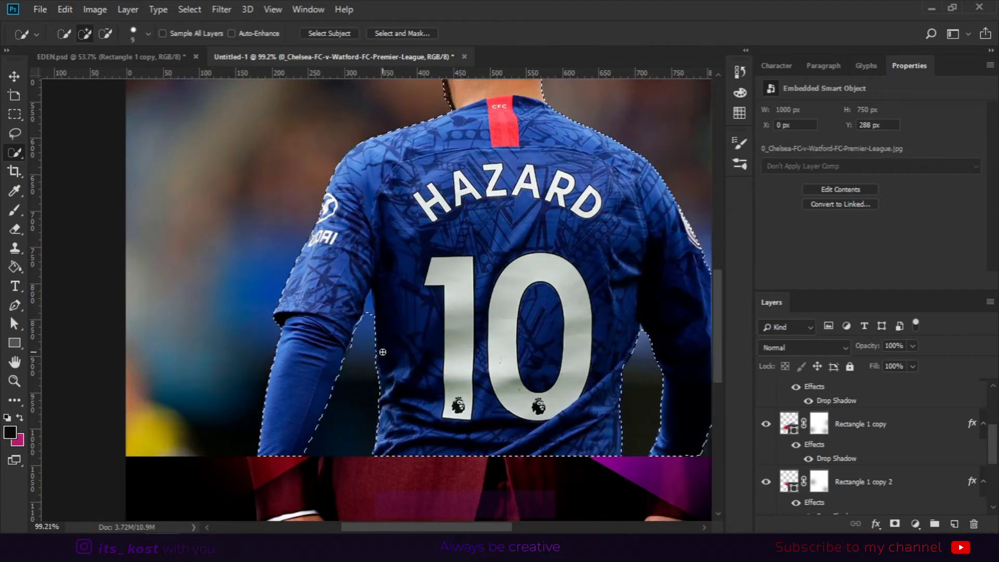
pyautogui.press('[')
pyautogui.press('[')
pyautogui.press('[')
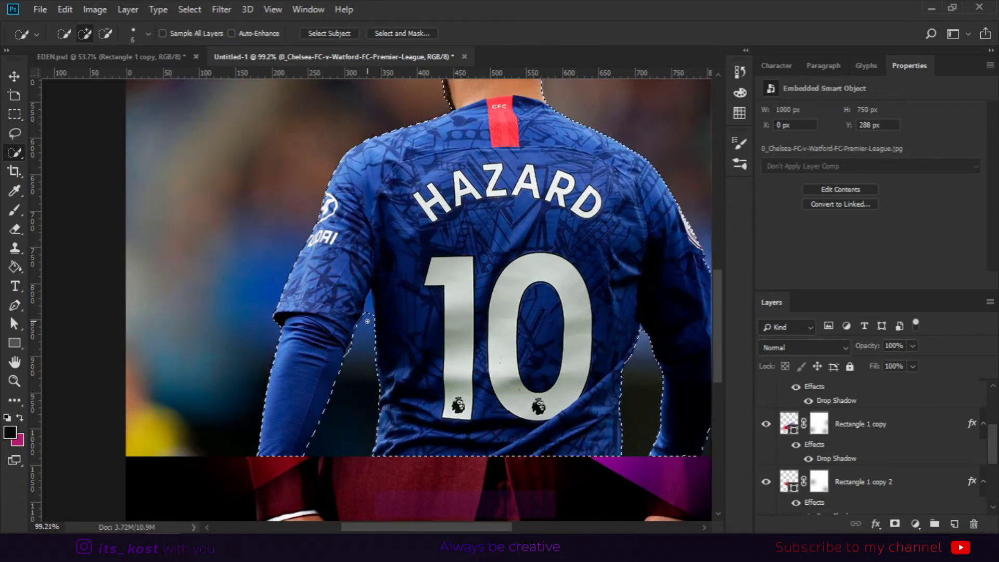
pyautogui.keyDown('alt'); pyautogui.click(369, 324); pyautogui.keyUp('alt')
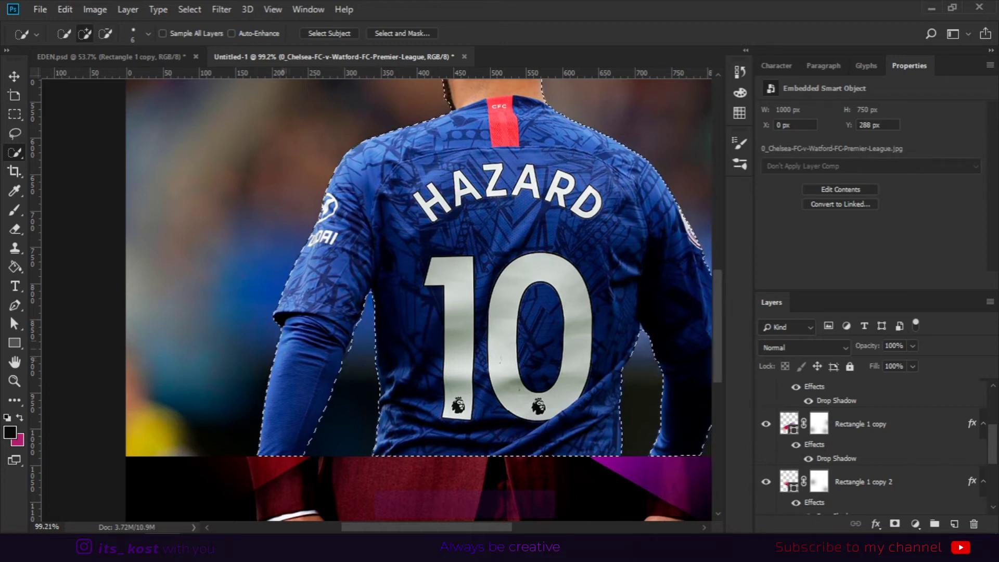
# - Turn the player selection into a layer mask that hides the stadium background
pyautogui.moveTo(646, 337); pyautogui.dragTo(521, 336)
pyautogui.moveTo(467, 240); pyautogui.dragTo(488, 410)
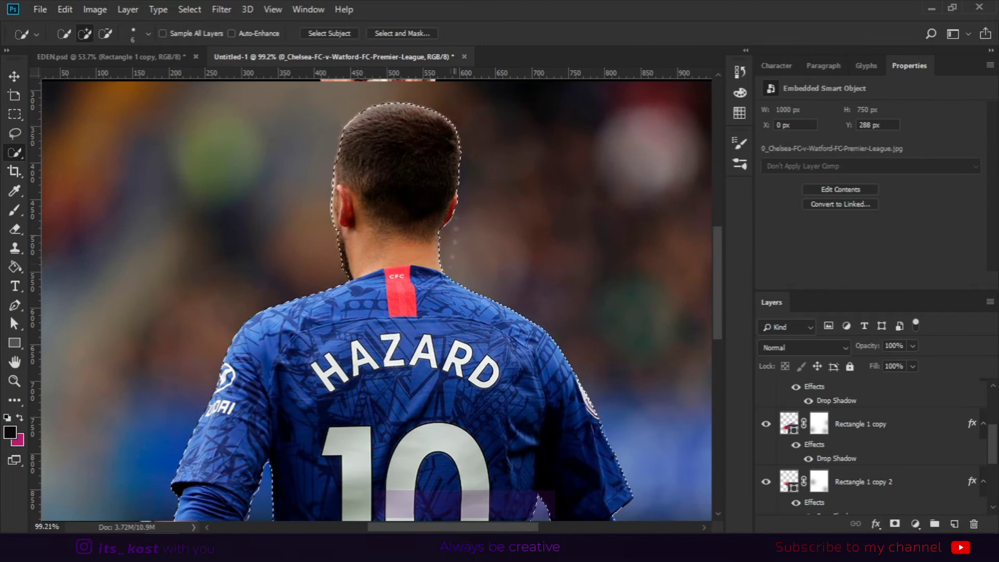
pyautogui.scroll(-3, 483, 364)
pyautogui.click(893, 523)
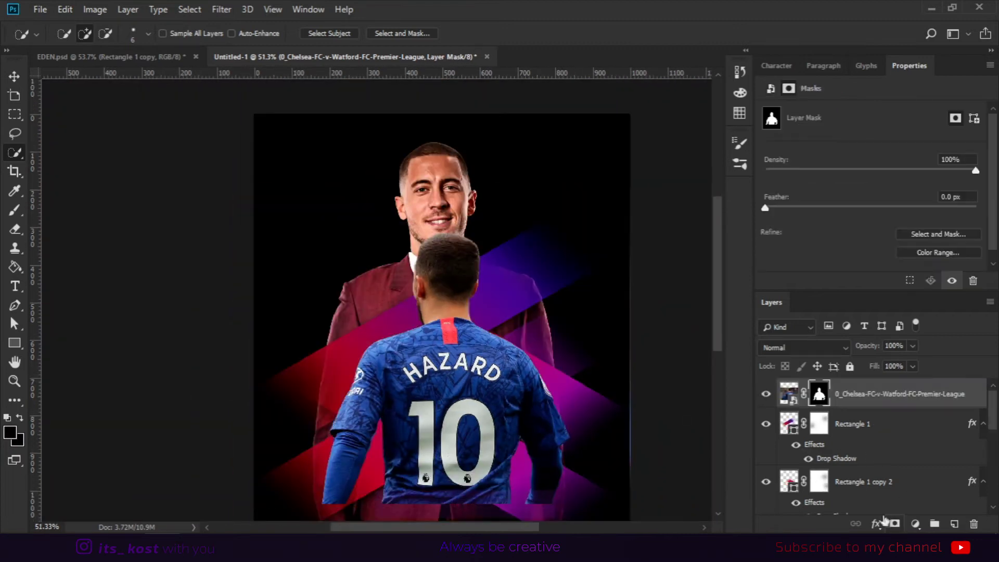
# - Position the player cutout over the lowest strip and clip its layer to the bottom Rectangle 1 copy 2 strip
pyautogui.click(14, 77)
pyautogui.moveTo(607, 341); pyautogui.dragTo(530, 208)
pyautogui.moveTo(386, 275); pyautogui.dragTo(450, 364)
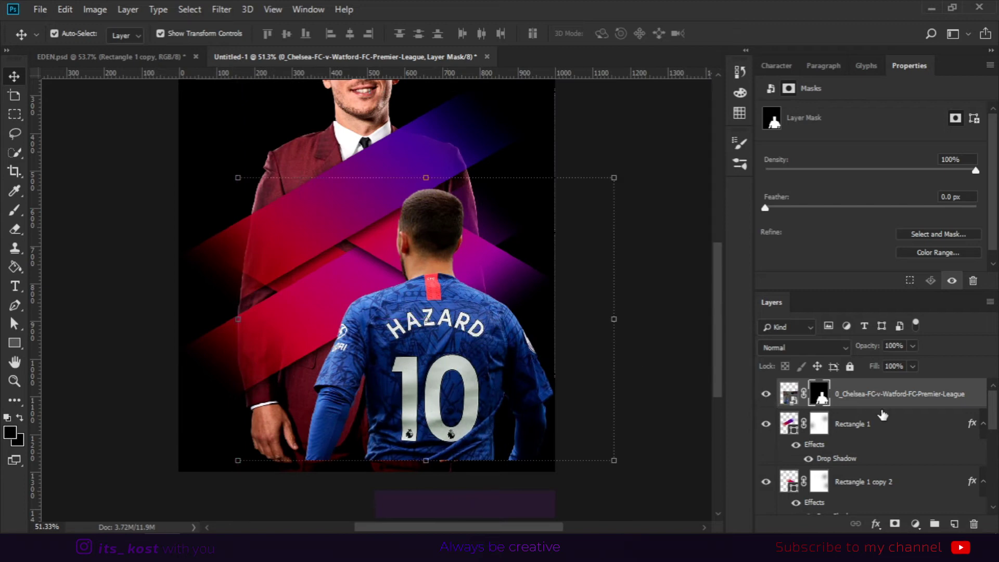
pyautogui.moveTo(899, 405); pyautogui.dragTo(880, 418)
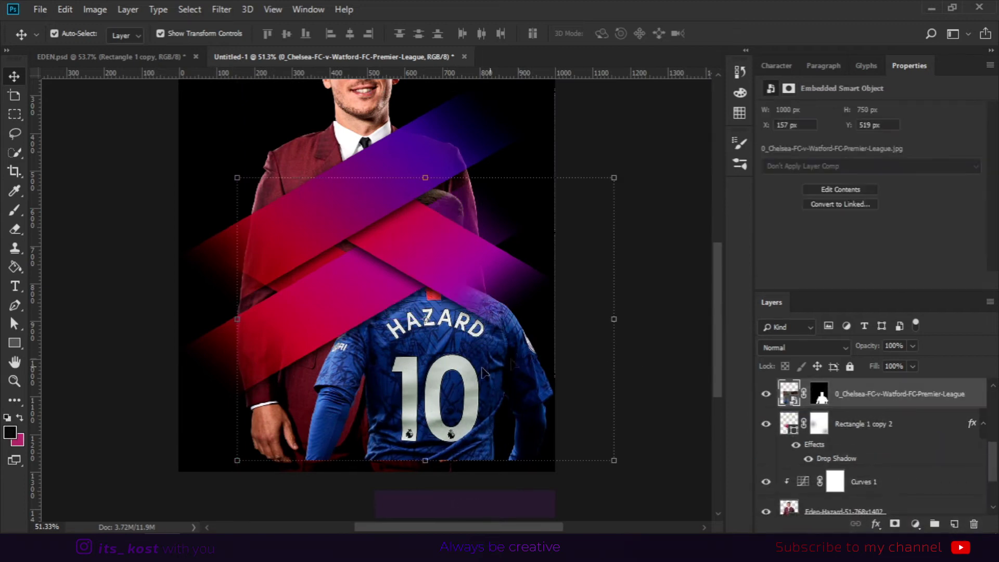
pyautogui.keyDown('alt'); pyautogui.click(846, 401); pyautogui.keyUp('alt')
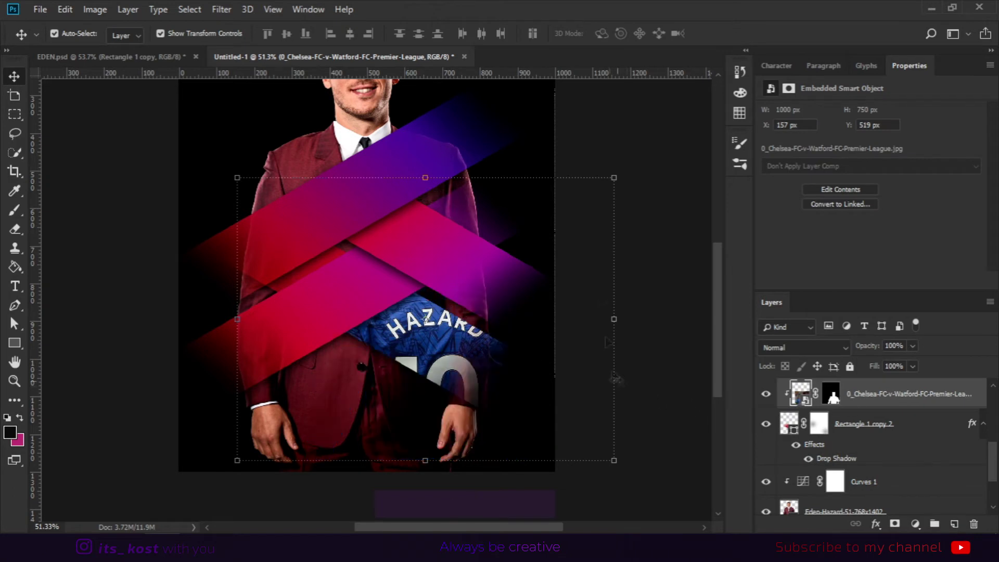
# - Scale down the clipped player photo and reposition it so the shirt fits inside the lowest strip
pyautogui.moveTo(615, 177); pyautogui.dragTo(564, 216)
pyautogui.moveTo(451, 357); pyautogui.dragTo(478, 357)
pyautogui.moveTo(592, 216); pyautogui.dragTo(569, 236)
pyautogui.moveTo(442, 368); pyautogui.dragTo(453, 360)
pyautogui.hotkey('shift', 'Right')
pyautogui.hotkey('shift', 'Left')
pyautogui.hotkey('shift', 'Down')
pyautogui.hotkey('shift', 'Down')
pyautogui.hotkey('shift', 'Down')
pyautogui.hotkey('shift', 'Right')
pyautogui.click(646, 288)
pyautogui.moveTo(585, 239); pyautogui.dragTo(598, 228)
pyautogui.press('Return')
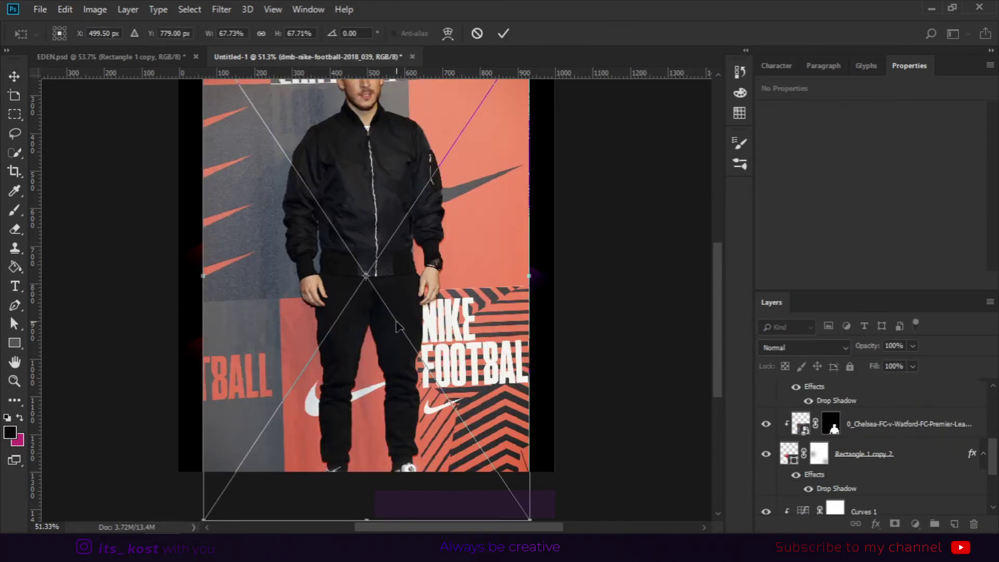
# - Place the photo dmb-nike-football-2018_039.jpg and select the man in the black jacket with Select Subject
pyautogui.moveTo(552, 78); pyautogui.dragTo(500, 78)
pyautogui.press('Return')
pyautogui.press('w')
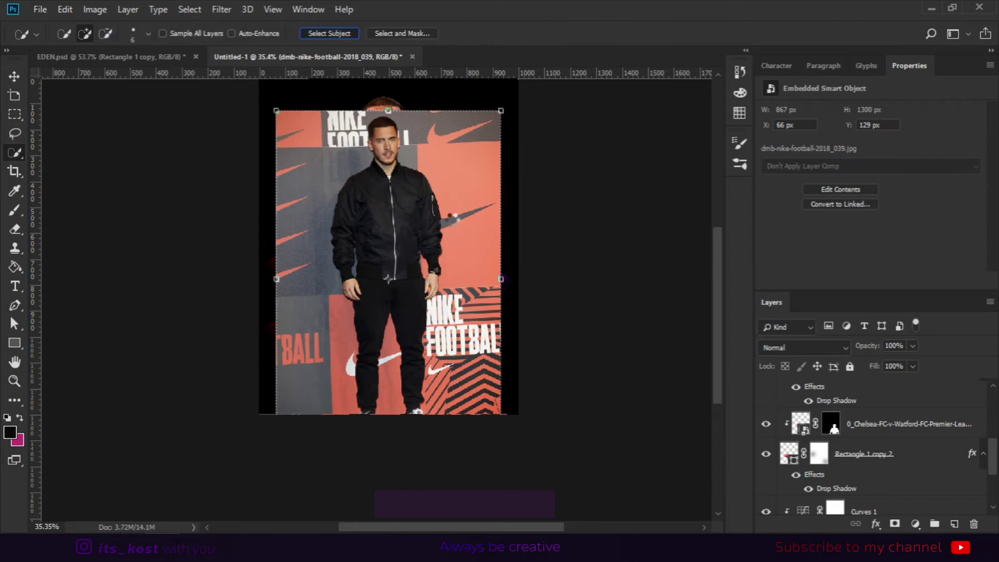
pyautogui.click(329, 33)
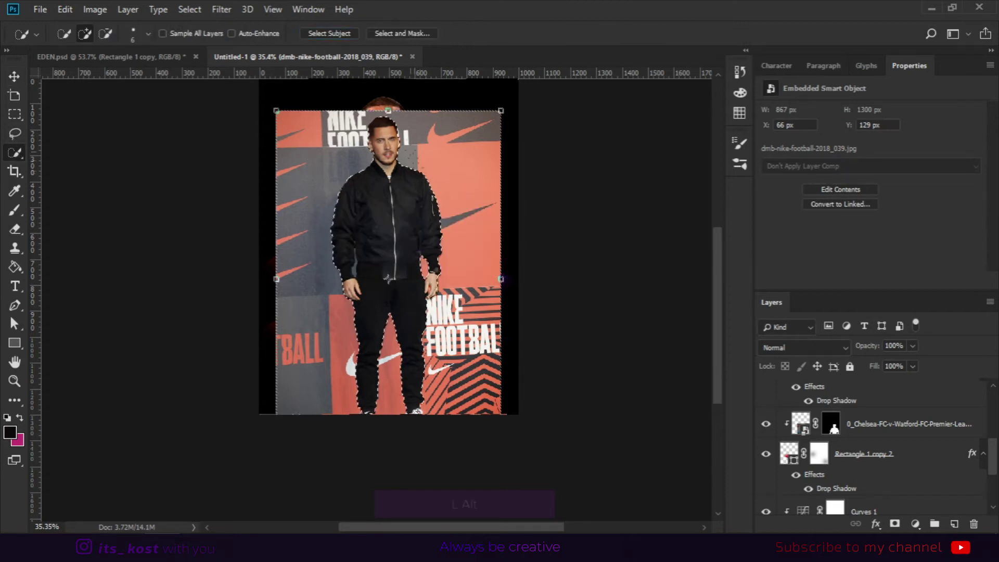
# - Refine the selection around the ears and neck of the man in the black jacket and mask out the background
pyautogui.scroll(12, 390, 154)
pyautogui.keyDown('alt'); pyautogui.click(324, 218); pyautogui.keyUp('alt')
pyautogui.moveTo(306, 120)
pyautogui.mouseDown()
pyautogui.moveTo(313, 247)
pyautogui.moveTo(331, 234)
pyautogui.mouseUp()
pyautogui.click(323, 248)
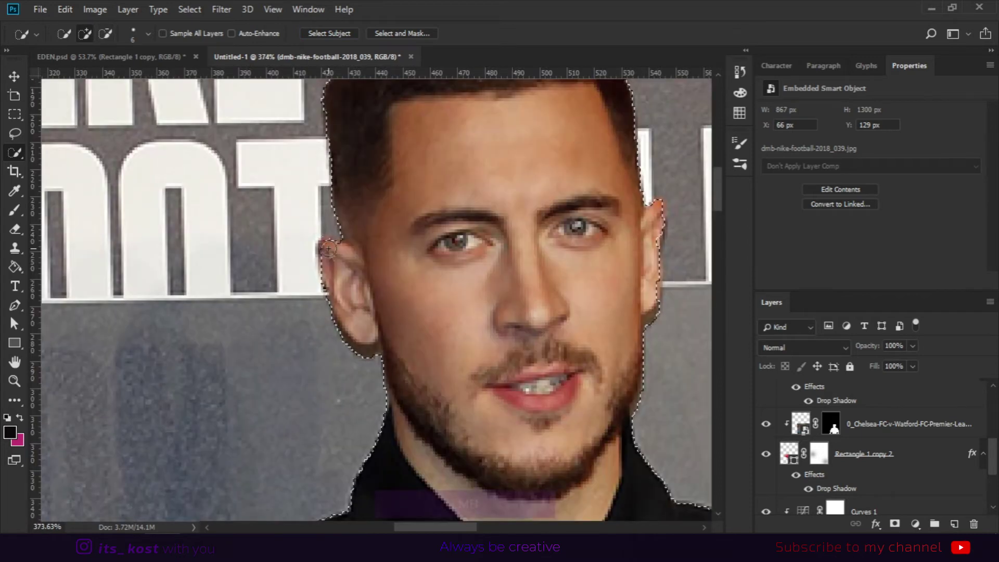
pyautogui.keyDown('alt'); pyautogui.click(343, 348); pyautogui.keyUp('alt')
pyautogui.keyDown('alt'); pyautogui.click(654, 329); pyautogui.keyUp('alt')
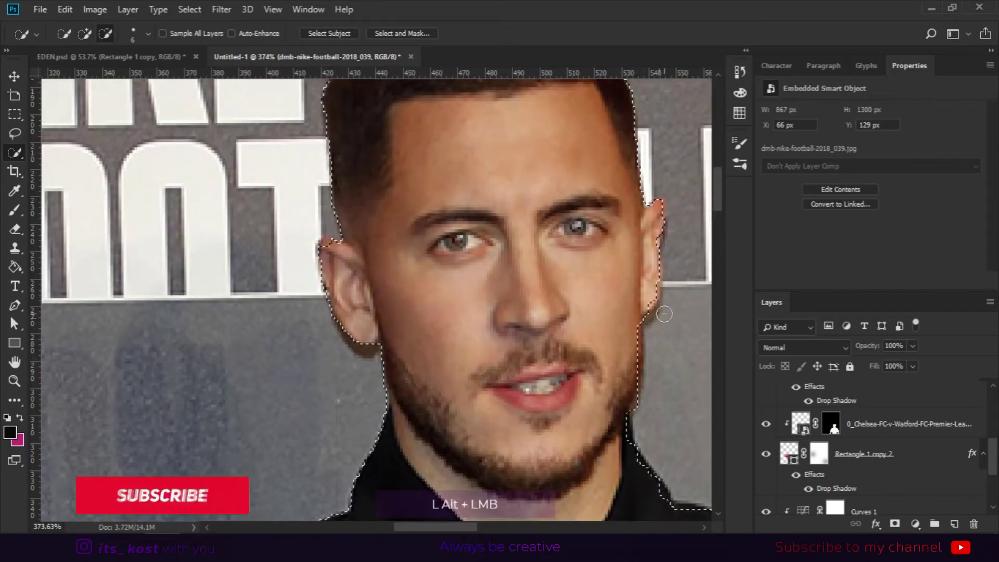
pyautogui.moveTo(660, 353); pyautogui.dragTo(485, 218)
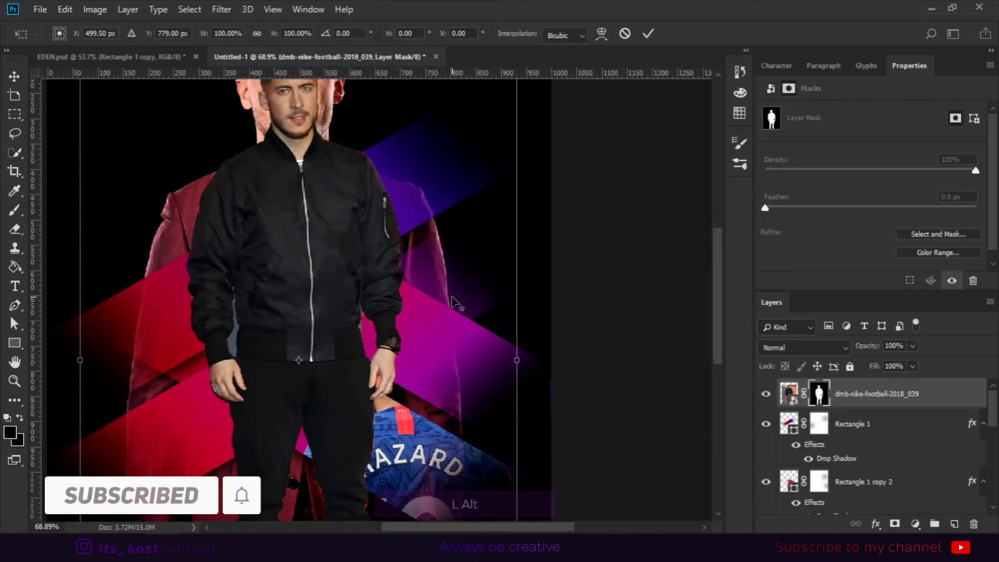
# - Enlarge the black-jacket cutout, clip it to the Rectangle 1 copy strip and position his face inside it
pyautogui.moveTo(515, 88); pyautogui.dragTo(498, 253)
pyautogui.moveTo(342, 400); pyautogui.dragTo(329, 447)
pyautogui.moveTo(482, 312); pyautogui.dragTo(519, 260)
pyautogui.moveTo(333, 393); pyautogui.dragTo(325, 441)
pyautogui.press('Return')
pyautogui.moveTo(877, 394); pyautogui.dragTo(868, 432)
pyautogui.keyDown('alt'); pyautogui.click(868, 427); pyautogui.keyUp('alt')
pyautogui.moveTo(354, 397); pyautogui.dragTo(349, 396)
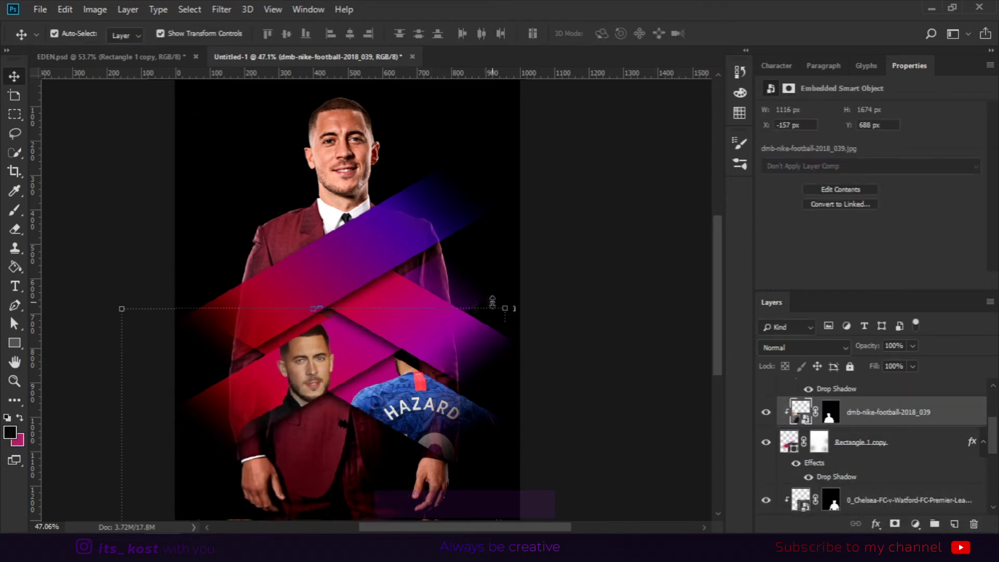
# - Cut out the player in the orange top with Select Subject and a layer mask, and position him in the Rectangle 1 copy 2 strip
pyautogui.click(343, 34)
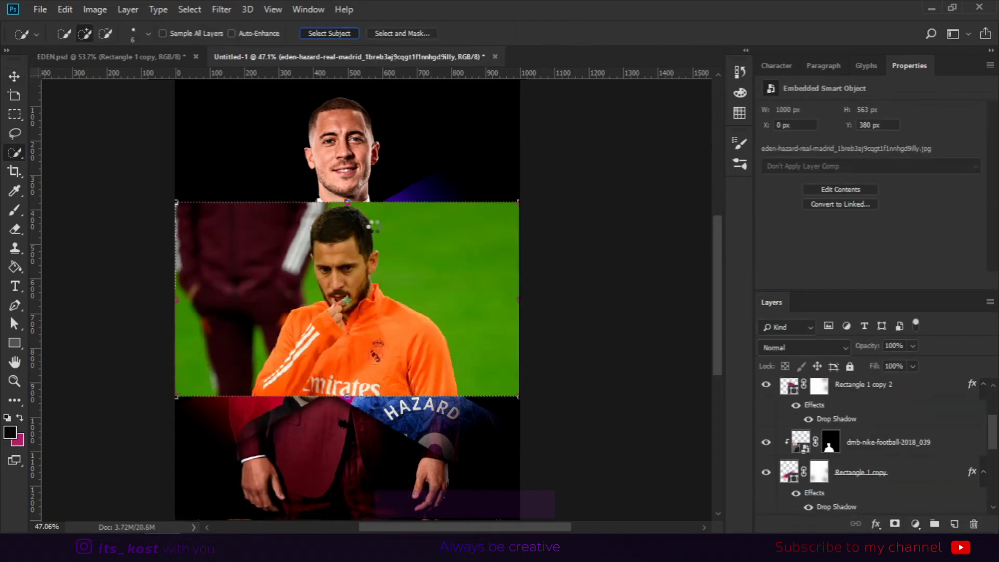
pyautogui.scroll(5, 297, 317)
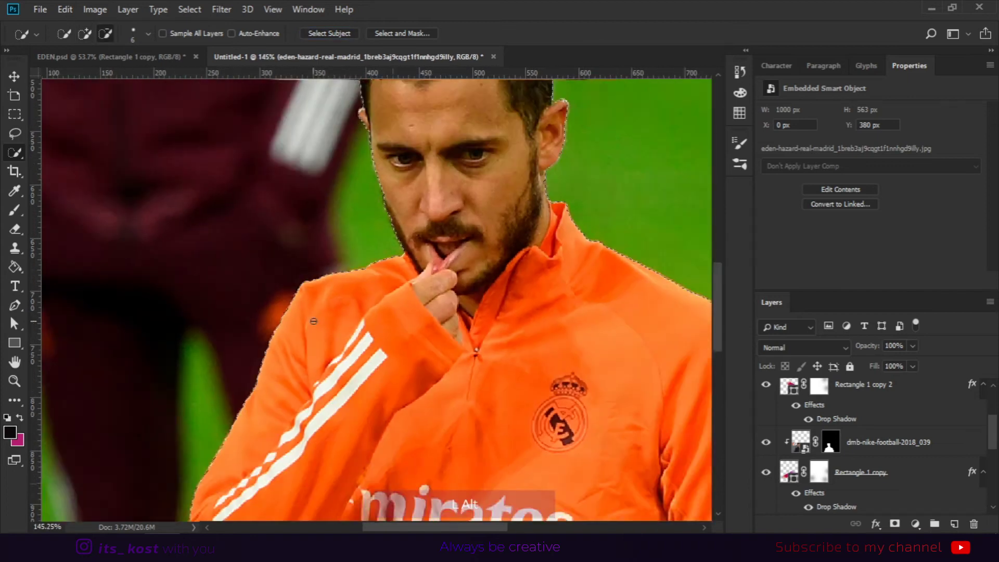
pyautogui.click(308, 156)
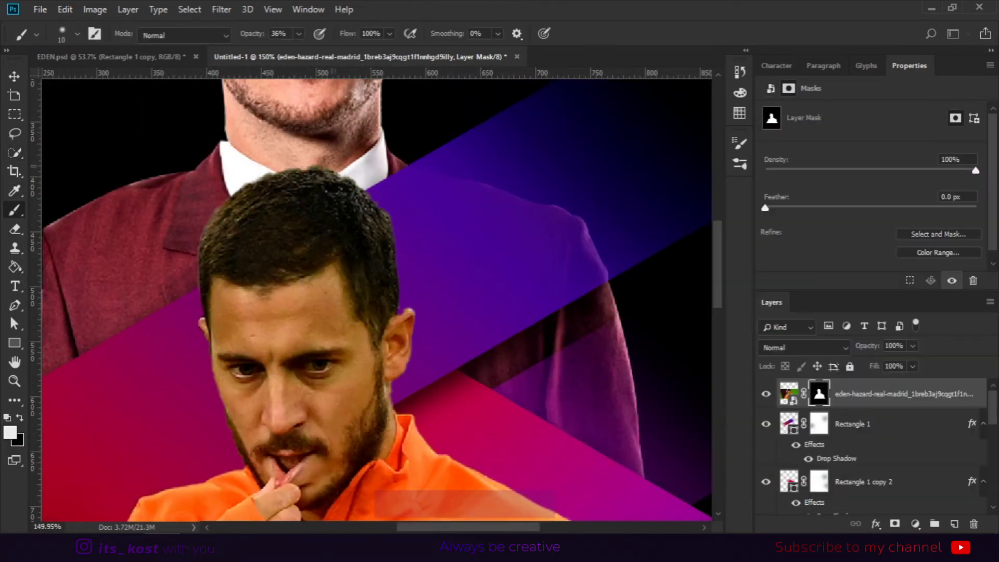
pyautogui.press('x')
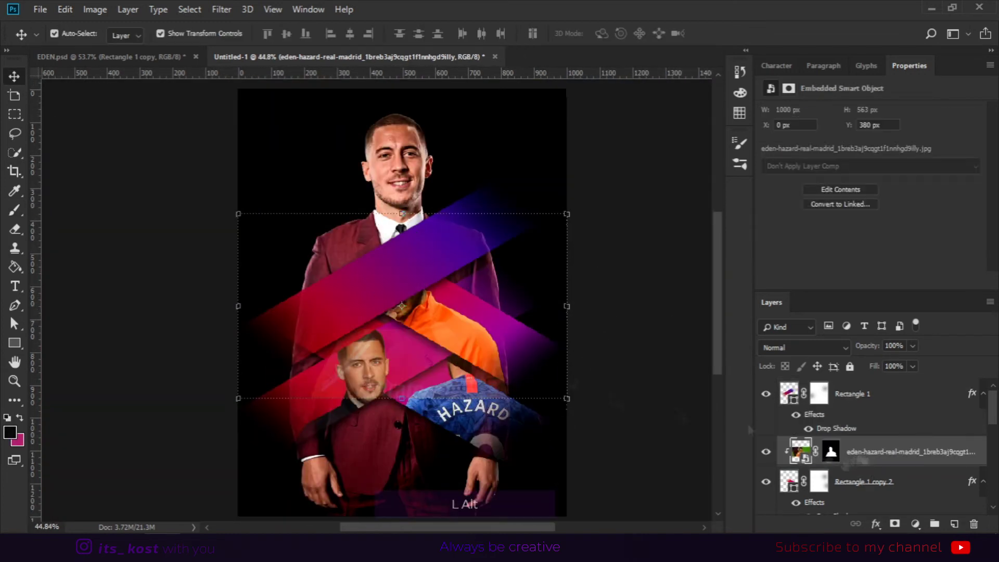
pyautogui.moveTo(507, 378); pyautogui.dragTo(519, 358)
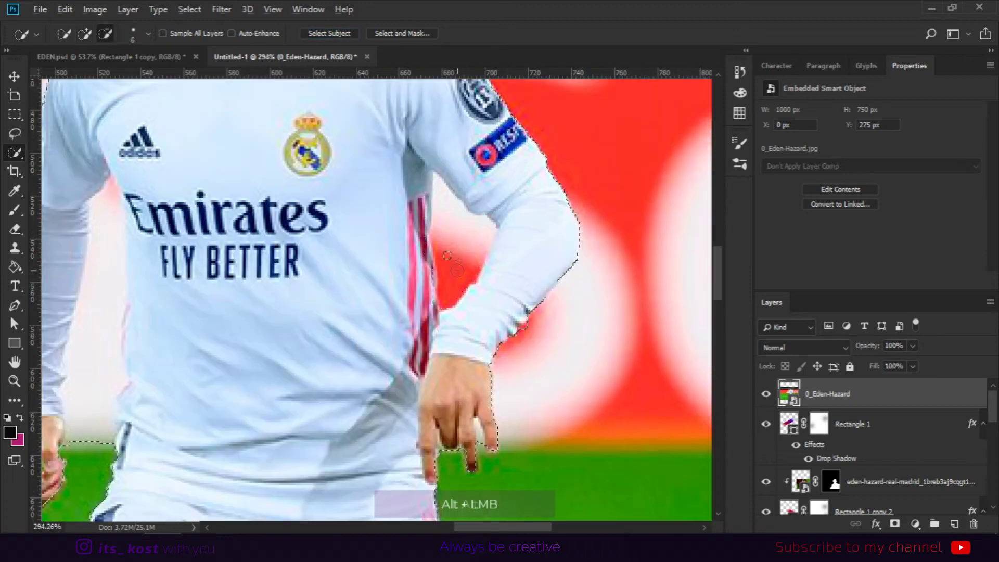
# - Mask out the background of the 0_Eden-Hazard photo and enlarge the player over the uppermost strip
pyautogui.scroll(-2, 375, 297)
pyautogui.scroll(2, 375, 297)
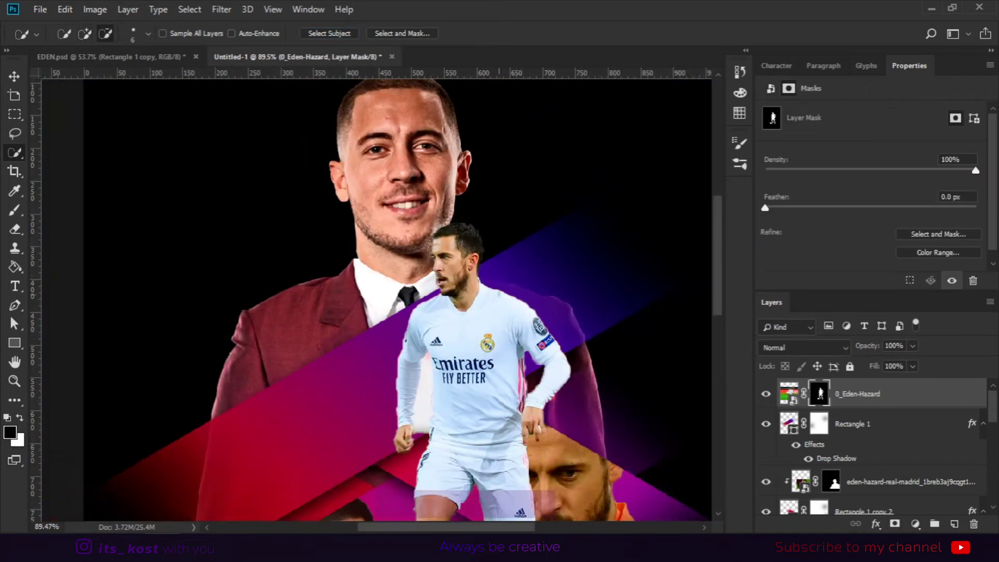
pyautogui.hotkey('ctrl', 't')
pyautogui.moveTo(566, 172); pyautogui.dragTo(615, 136)
pyautogui.scroll(-4, 576, 208)
pyautogui.moveTo(551, 187); pyautogui.dragTo(641, 121)
pyautogui.moveTo(467, 239); pyautogui.dragTo(446, 319)
pyautogui.press('Return')
# - Clip the 0_Eden-Hazard layer to the Rectangle 1 strip and adjust its position and size so his face sits inside
pyautogui.keyDown('alt'); pyautogui.click(869, 408); pyautogui.keyUp('alt')
pyautogui.hotkey('shift', 'Down')
pyautogui.hotkey('shift', 'Down')
pyautogui.hotkey('shift', 'Down')
pyautogui.hotkey('shift', 'Down')
pyautogui.hotkey('shift', 'Right')
pyautogui.moveTo(624, 212); pyautogui.dragTo(596, 220)
pyautogui.press('Return')
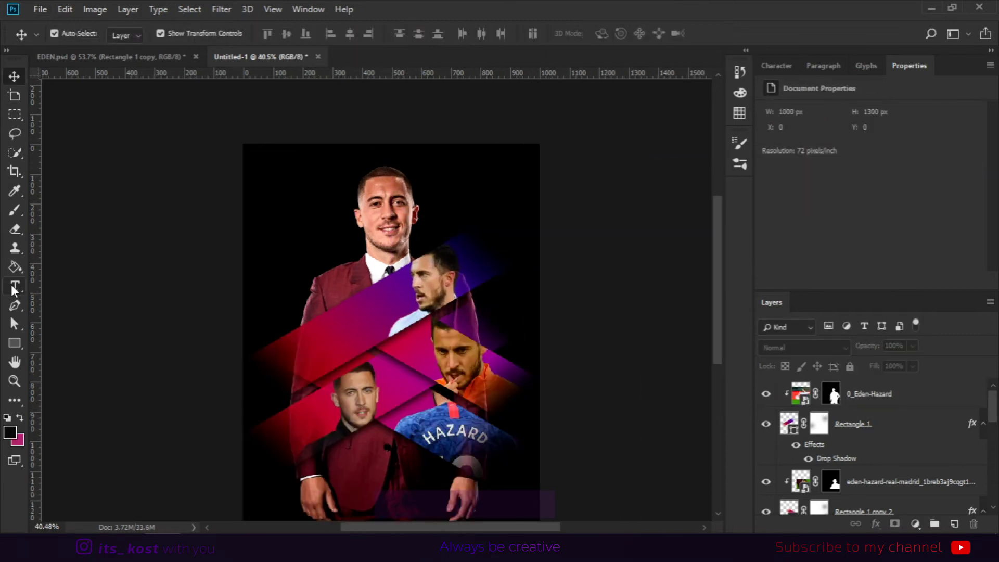
# - Add the title EDEN over the middle of the strips as vertical text with one letter per line
pyautogui.click(14, 286)
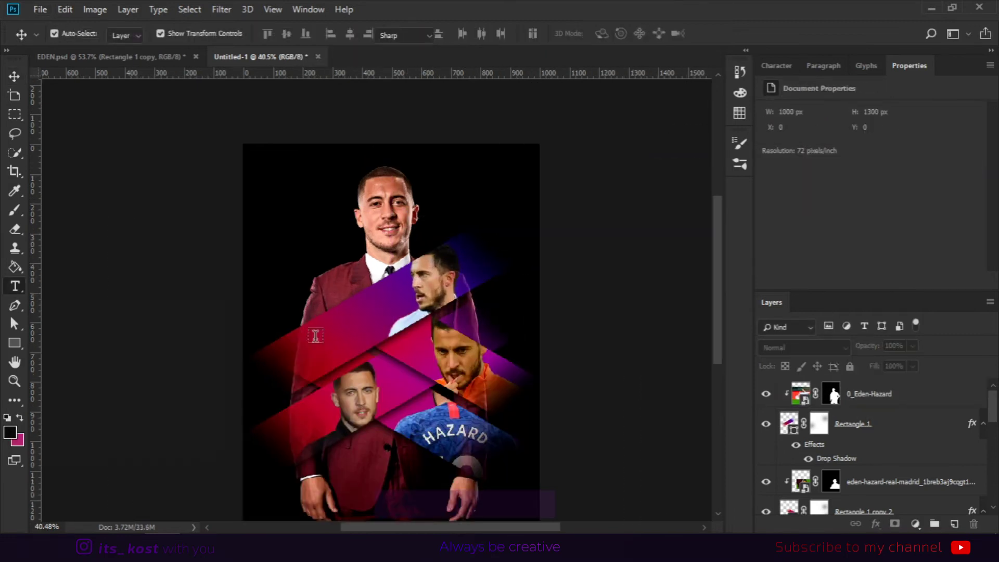
pyautogui.click(400, 294)
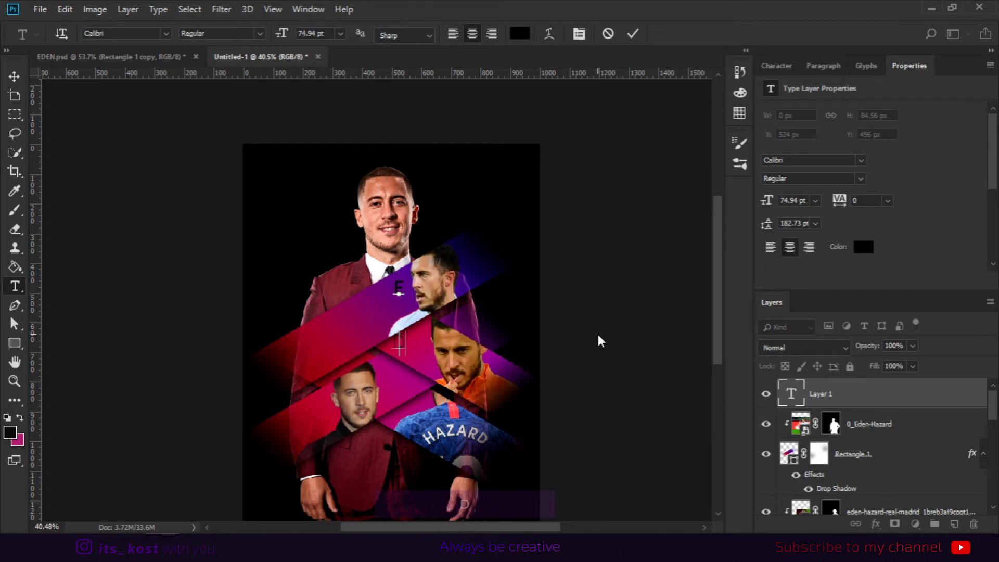
pyautogui.hotkey('ctrl', 'Return')
pyautogui.click(14, 77)
# - Format the EDEN title in white Century Gothic Bold with automatic leading and enlarge it to 162.94 pt
pyautogui.click(776, 65)
pyautogui.click(830, 88)
pyautogui.click(801, 174)
pyautogui.click(900, 90)
pyautogui.click(884, 125)
pyautogui.click(902, 107)
pyautogui.click(880, 119)
pyautogui.moveTo(763, 108); pyautogui.dragTo(808, 109)
pyautogui.click(897, 159)
pyautogui.moveTo(650, 260); pyautogui.dragTo(620, 230)
pyautogui.press('Return')
# - Centre the EDEN title horizontally on the Background layer and nudge it slightly upward
pyautogui.scroll(-5, 864, 416)
pyautogui.keyDown('ctrl'); pyautogui.click(874, 500); pyautogui.keyUp('ctrl')
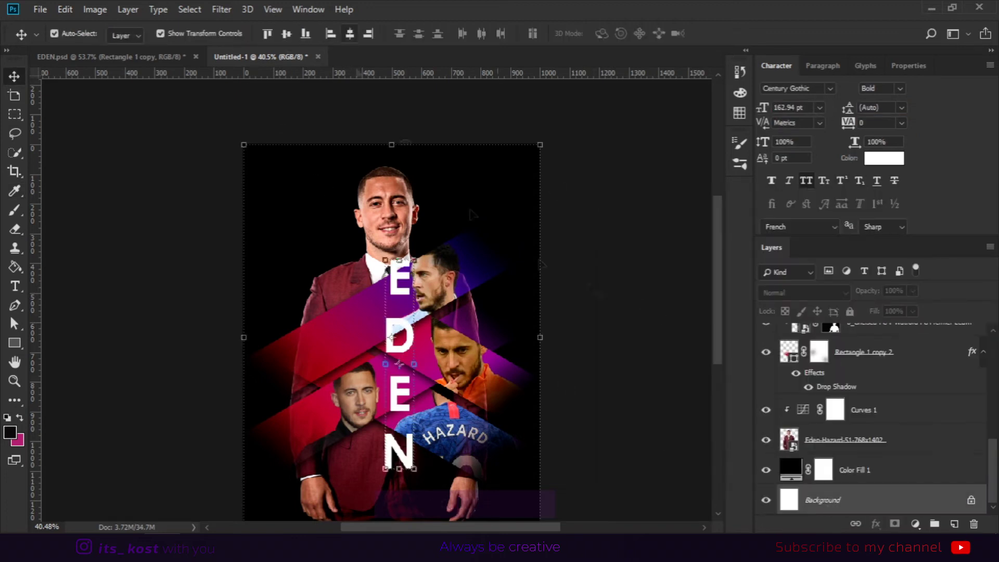
pyautogui.click(350, 34)
pyautogui.click(634, 300)
pyautogui.moveTo(402, 337); pyautogui.dragTo(402, 332)
# - Add a drop shadow to the EDEN title and adjust its settings
pyautogui.doubleClick(916, 345)
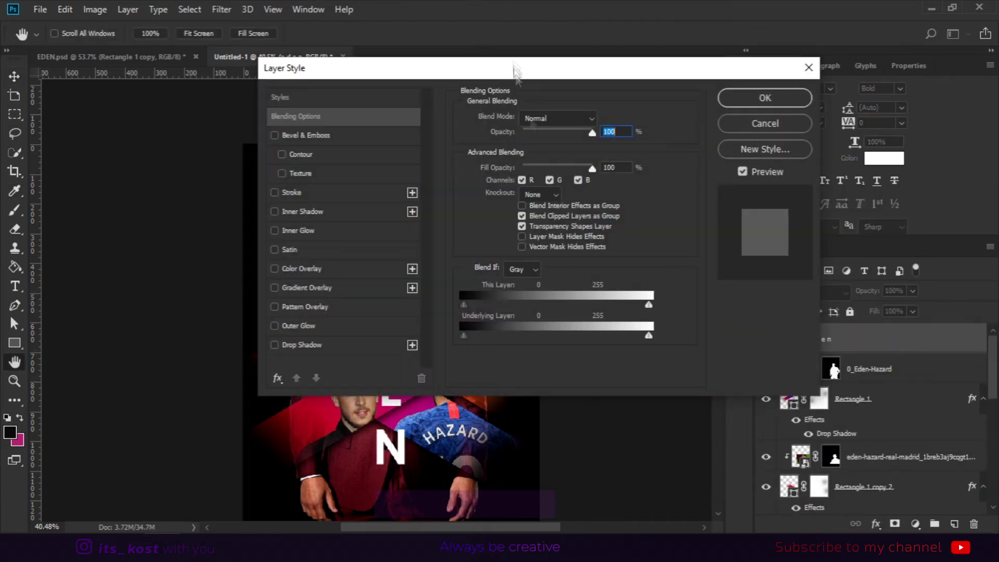
pyautogui.moveTo(506, 64); pyautogui.dragTo(717, 61)
pyautogui.click(492, 341)
pyautogui.moveTo(777, 134); pyautogui.dragTo(777, 134)
pyautogui.moveTo(729, 208); pyautogui.dragTo(728, 176)
pyautogui.press('Return')
pyautogui.click(622, 364)
# - Reposition and resize the clipped player photos so their faces stay clear of the EDEN letters
pyautogui.moveTo(620, 374); pyautogui.dragTo(631, 302)
pyautogui.moveTo(371, 326); pyautogui.dragTo(360, 331)
pyautogui.scroll(3, 531, 328)
pyautogui.moveTo(531, 328); pyautogui.dragTo(551, 371)
pyautogui.moveTo(491, 315); pyautogui.dragTo(474, 308)
pyautogui.click(636, 255)
pyautogui.moveTo(526, 233); pyautogui.dragTo(529, 260)
pyautogui.moveTo(451, 250); pyautogui.dragTo(461, 244)
pyautogui.click(609, 239)
# - Scale the clipped HAZARD shirt photo to about 86% and move it sideways, clear of the title
pyautogui.scroll(-3, 608, 239)
pyautogui.moveTo(626, 250); pyautogui.dragTo(590, 266)
pyautogui.moveTo(505, 401)
pyautogui.mouseDown()
pyautogui.moveTo(500, 409)
pyautogui.moveTo(494, 398)
pyautogui.mouseUp()
pyautogui.moveTo(577, 312); pyautogui.dragTo(572, 334)
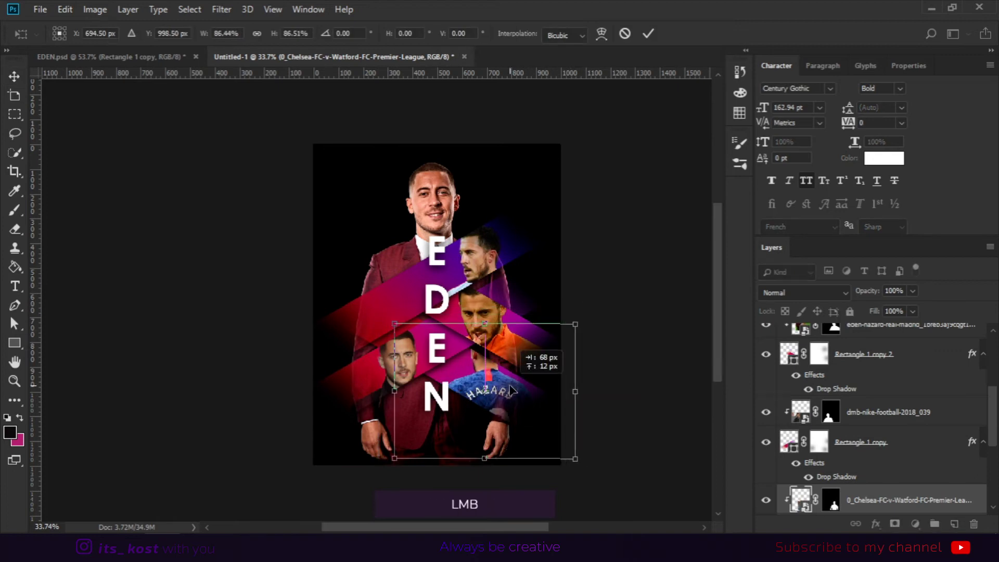
pyautogui.click(602, 392)
pyautogui.scroll(1, 599, 415)
pyautogui.scroll(1, 597, 408)
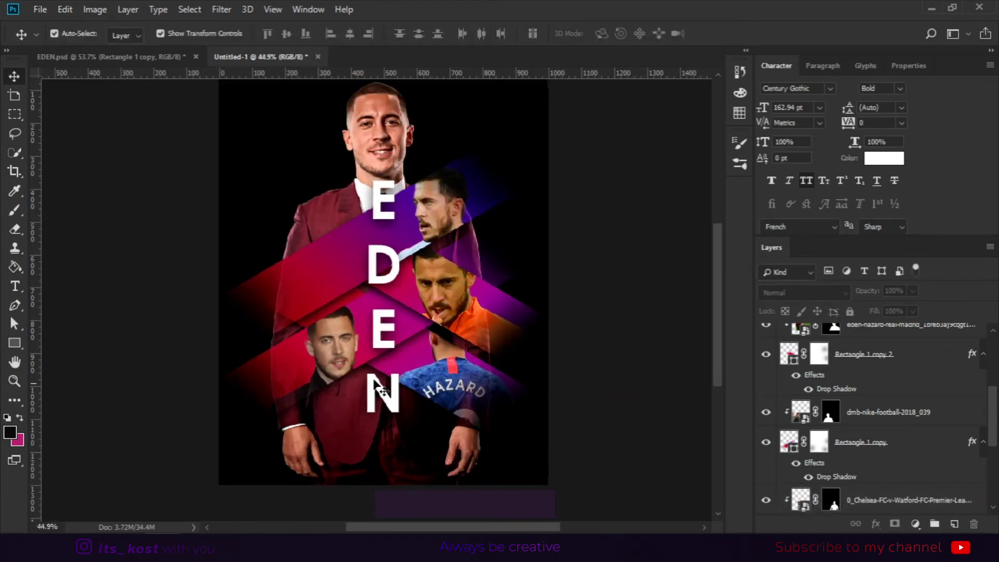
# - Apply Curves to the black-jacket photo, setting the black point input to 11 and pulling in the white point
pyautogui.click(333, 357)
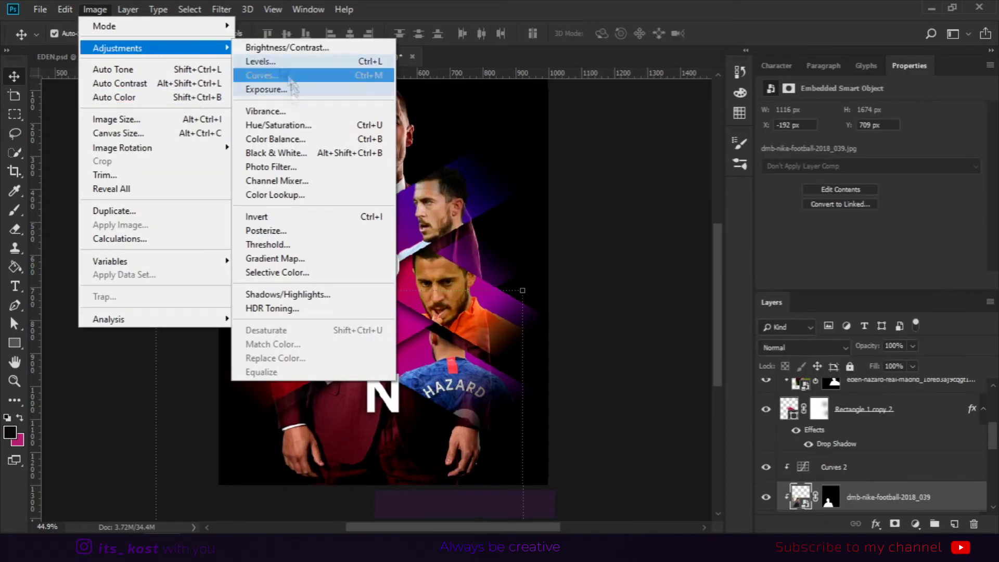
pyautogui.click(284, 76)
pyautogui.moveTo(757, 325); pyautogui.dragTo(741, 326)
pyautogui.moveTo(569, 326); pyautogui.dragTo(576, 326)
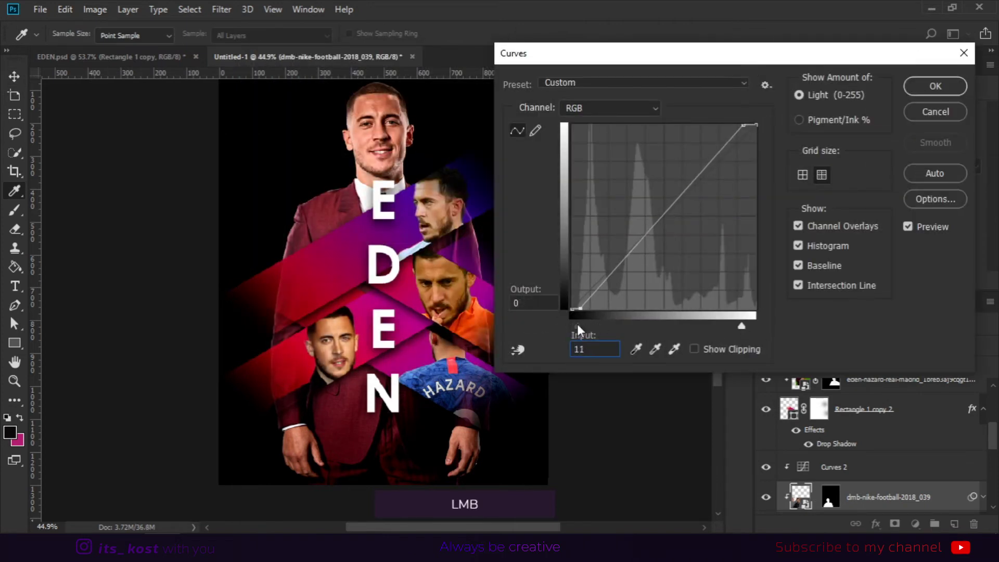
pyautogui.click(936, 86)
# - Apply Curves to the HAZARD shirt photo, setting the black point input to 10 and pulling in the white point
pyautogui.click(475, 428)
pyautogui.click(95, 9)
pyautogui.moveTo(140, 47)
pyautogui.click(265, 75)
pyautogui.moveTo(756, 326); pyautogui.dragTo(748, 326)
pyautogui.moveTo(569, 326); pyautogui.dragTo(578, 326)
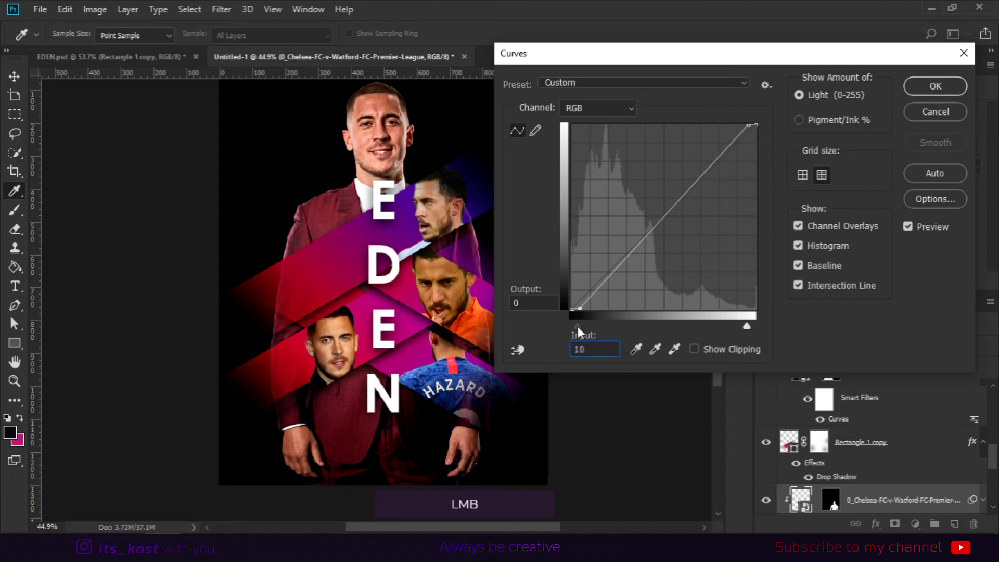
pyautogui.moveTo(748, 326); pyautogui.dragTo(742, 326)
pyautogui.click(936, 86)
# - Apply Curves to the remaining clipped player photos to boost their contrast through the black and white points
pyautogui.hotkey('alt', '[')
pyautogui.click(95, 9)
pyautogui.moveTo(151, 47)
pyautogui.click(302, 76)
pyautogui.click(571, 326)
pyautogui.press('Return')
pyautogui.hotkey('alt', '[')
pyautogui.click(95, 9)
pyautogui.moveTo(151, 47)
pyautogui.click(302, 76)
pyautogui.moveTo(756, 325); pyautogui.dragTo(741, 326)
pyautogui.moveTo(570, 326); pyautogui.dragTo(578, 329)
pyautogui.press('Return')
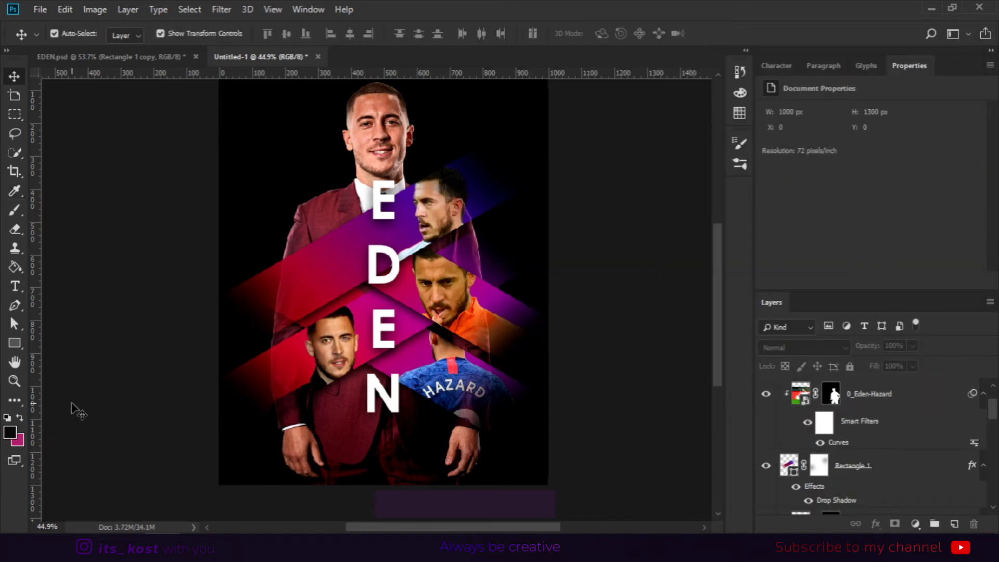
# - Add a REAL MADRID line below the title in white Century Gothic Regular and set its size to 80 pt
pyautogui.click(14, 286)
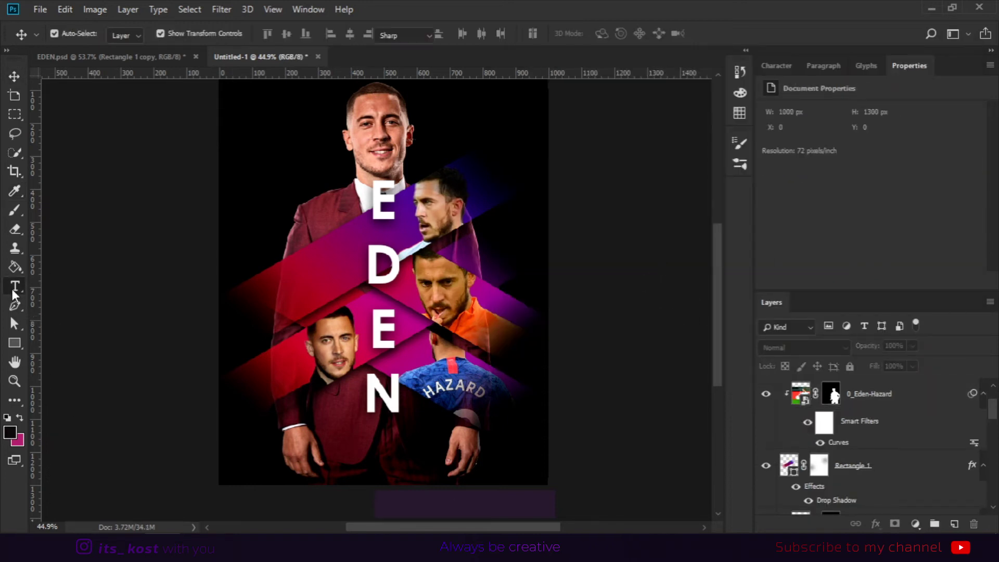
pyautogui.click(414, 457)
pyautogui.write('REAL MADrid')
pyautogui.click(14, 77)
pyautogui.moveTo(992, 401); pyautogui.dragTo(994, 500)
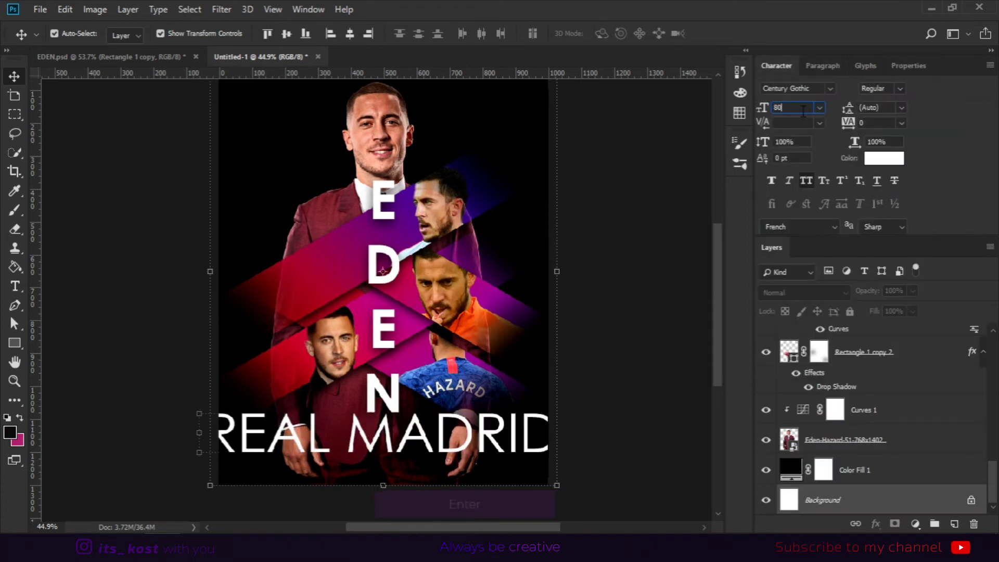
pyautogui.press('Return')
pyautogui.click(618, 417)
# - Change the colour of the REAL MADRID text to bright orange
pyautogui.click(905, 339)
pyautogui.click(884, 158)
pyautogui.click(777, 261)
pyautogui.click(944, 227)
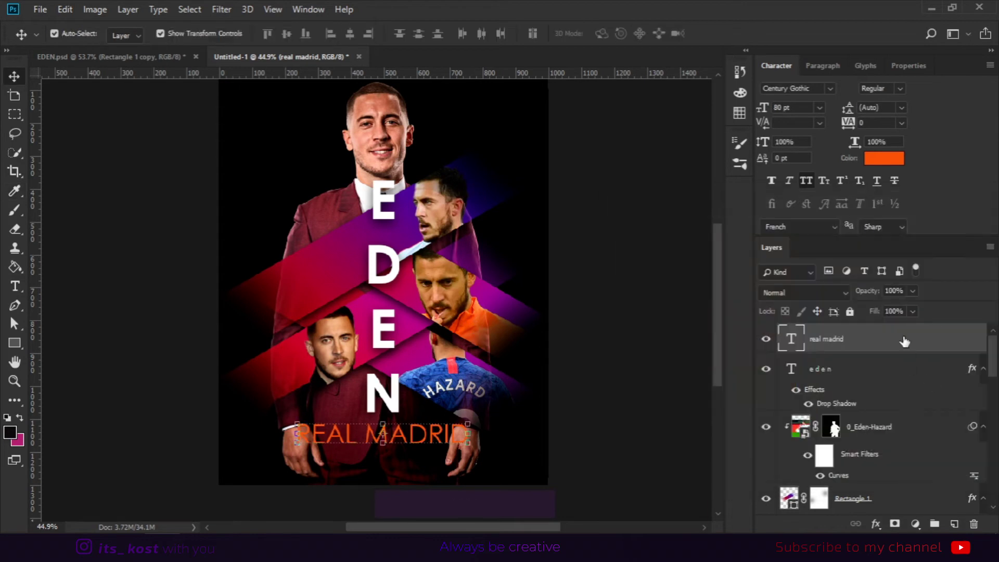
# - Add an orange Outer Glow to the REAL MADRID text with 18% opacity and a size of 193 px
pyautogui.doubleClick(905, 339)
pyautogui.click(460, 321)
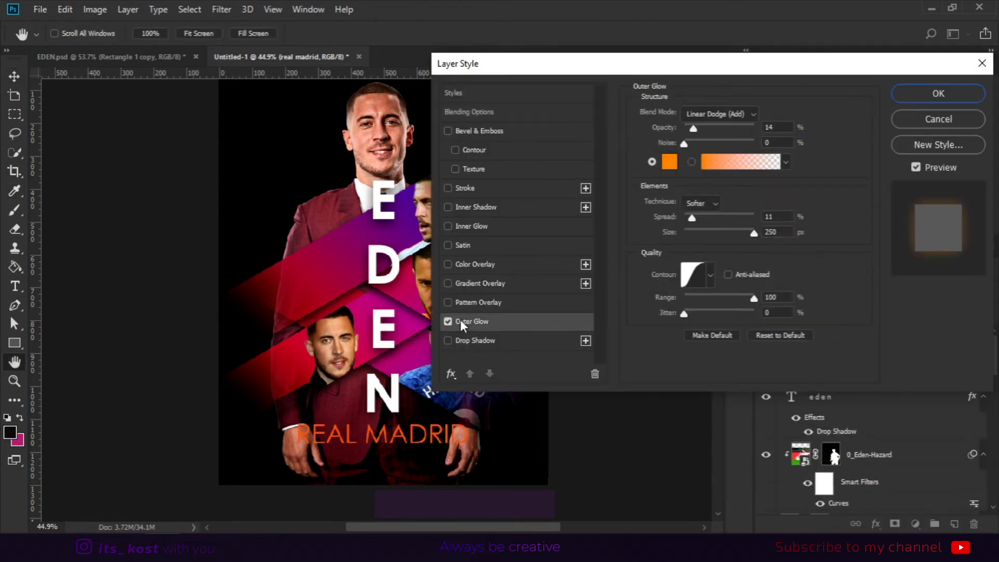
pyautogui.moveTo(754, 233); pyautogui.dragTo(740, 233)
pyautogui.moveTo(693, 128); pyautogui.dragTo(703, 131)
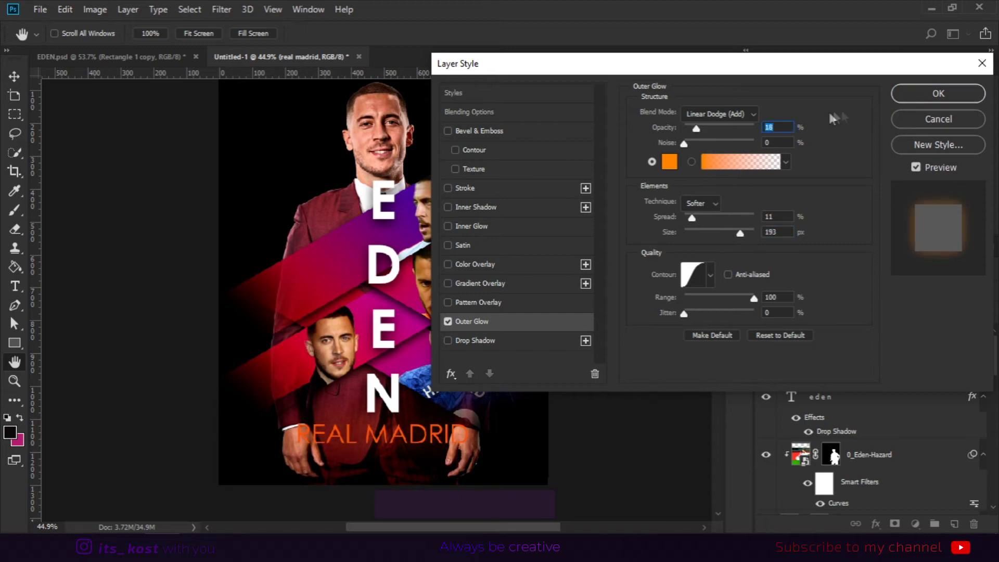
pyautogui.click(966, 97)
# - Draw a wide text box beneath the REAL MADRID line and enter REAL MADRID in white at 16 pt
pyautogui.scroll(2, 404, 479)
pyautogui.press('t')
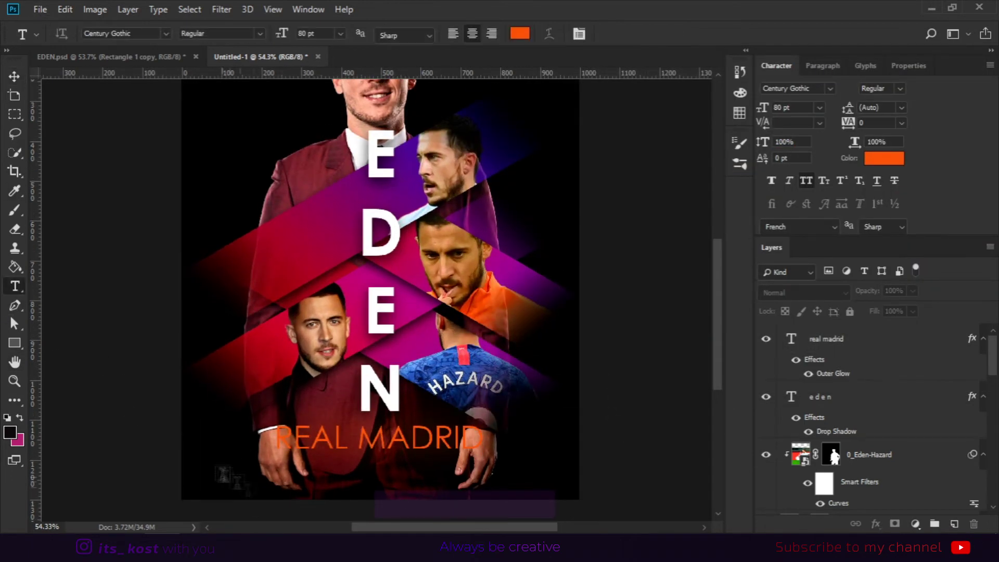
pyautogui.moveTo(208, 451); pyautogui.dragTo(562, 450)
pyautogui.click(820, 107)
pyautogui.click(804, 229)
pyautogui.write('REAL MADRID')
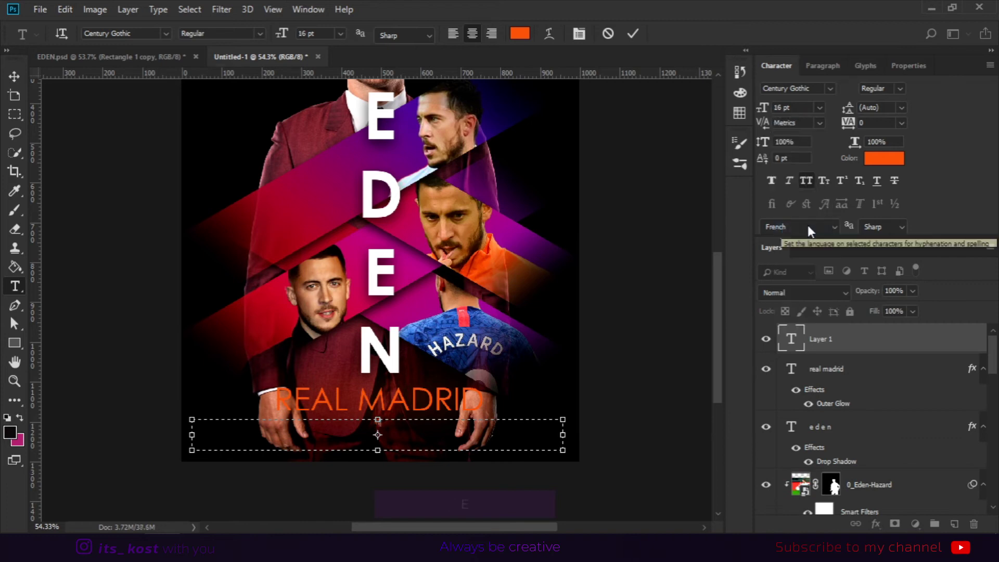
# - Copy the words REAL MADRID and paste them repeatedly to fill the text box with several lines
pyautogui.hotkey('ctrl', 'a')
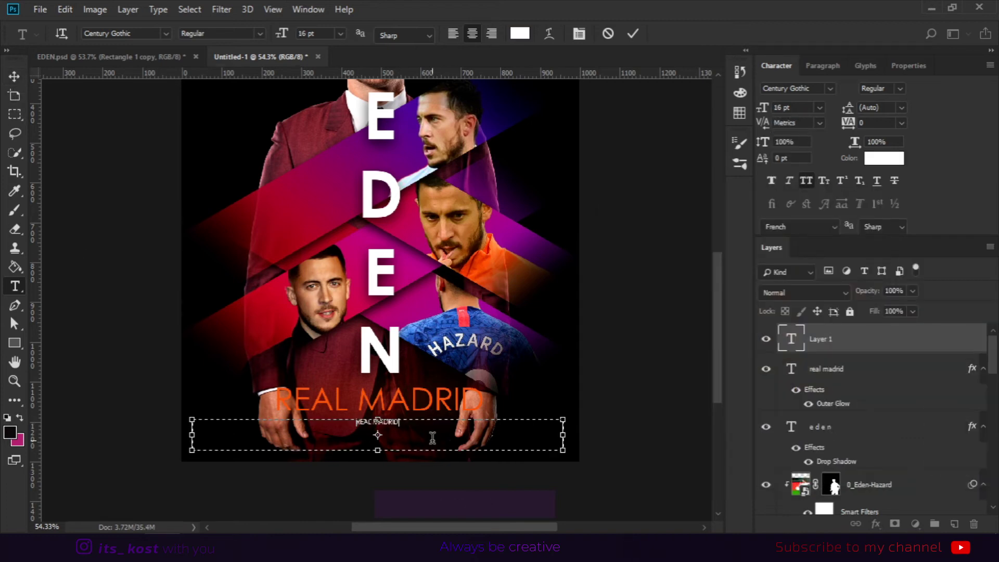
pyautogui.hotkey('ctrl', 'v')
pyautogui.hotkey('ctrl', 'v')
pyautogui.hotkey('ctrl', 'v')
pyautogui.hotkey('ctrl', 'v')
pyautogui.hotkey('ctrl', 'v')
pyautogui.hotkey('ctrl', 'v')
pyautogui.hotkey('ctrl', 'v')
pyautogui.hotkey('ctrl', 'v')
pyautogui.hotkey('ctrl', 'v')
pyautogui.hotkey('ctrl', 'v')
pyautogui.hotkey('ctrl', 'v')
pyautogui.hotkey('ctrl', 'v')
pyautogui.hotkey('ctrl', 'v')
pyautogui.hotkey('ctrl', 'v')
pyautogui.hotkey('ctrl', 'v')
pyautogui.hotkey('ctrl', 'v')
pyautogui.hotkey('ctrl', 'v')
pyautogui.hotkey('ctrl', 'v')
pyautogui.hotkey('ctrl', 'v')
pyautogui.hotkey('ctrl', 'v')
pyautogui.hotkey('ctrl', 'Return')
# - Set the small paragraph text to Calibri Light at 18 pt
pyautogui.click(820, 107)
pyautogui.click(804, 241)
pyautogui.click(829, 90)
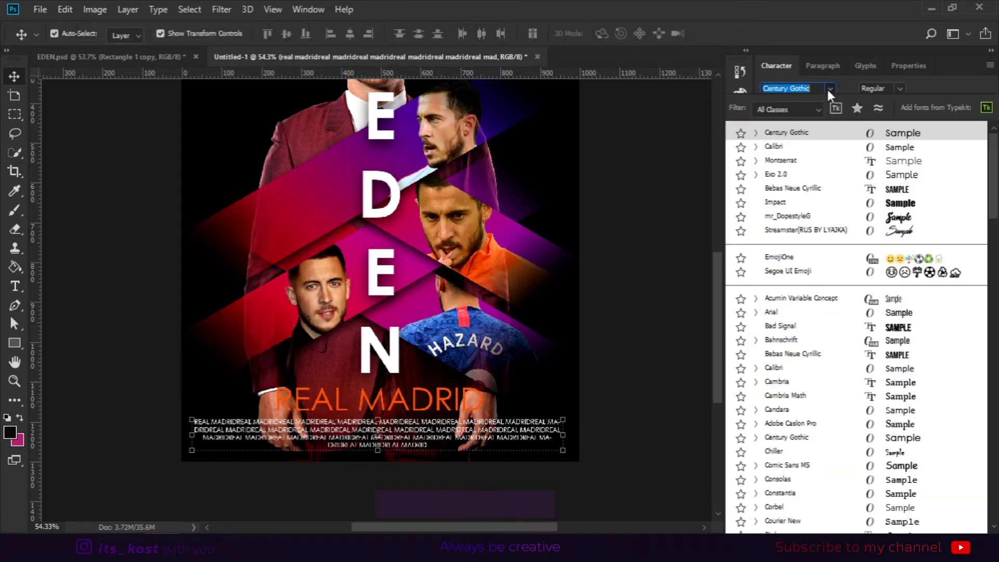
pyautogui.click(790, 147)
pyautogui.click(900, 88)
pyautogui.click(892, 100)
pyautogui.click(820, 107)
pyautogui.click(806, 242)
pyautogui.hotkey('ctrl', 'alt', 'z')
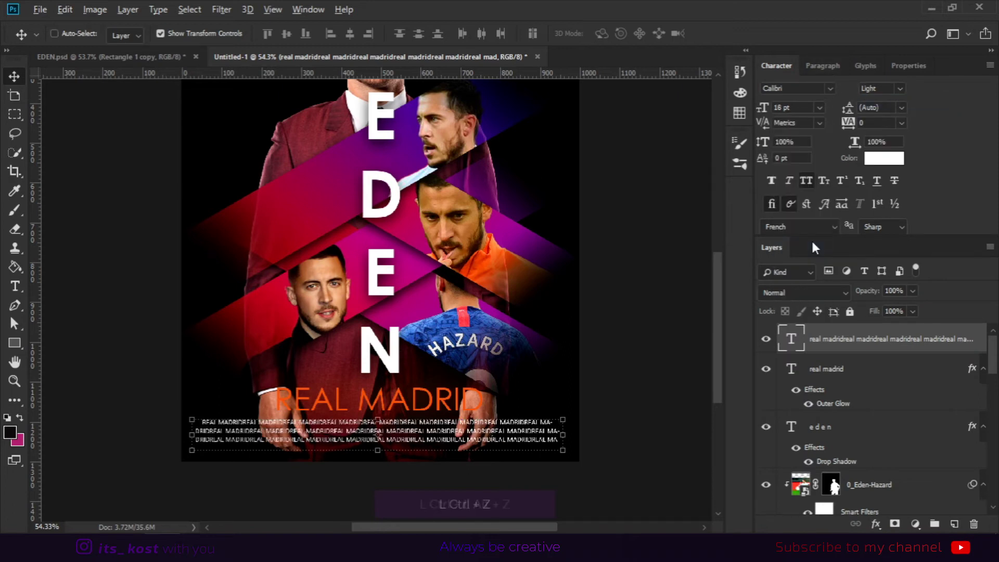
pyautogui.hotkey('ctrl', 'Return')
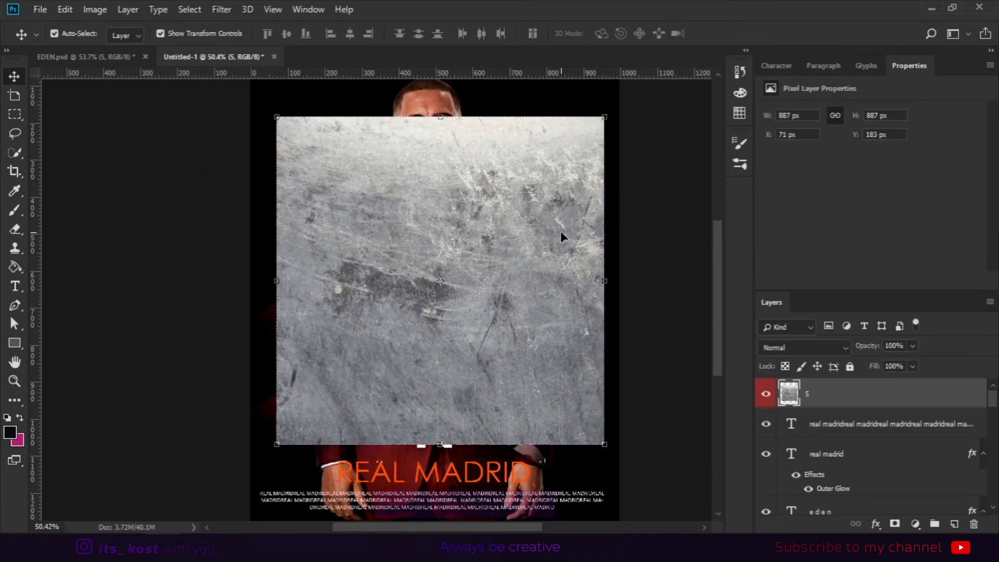
# - Move the grey scratched texture layer S beneath the player photo and clip it to the Rectangle 1 strip
pyautogui.moveTo(833, 391); pyautogui.dragTo(836, 445)
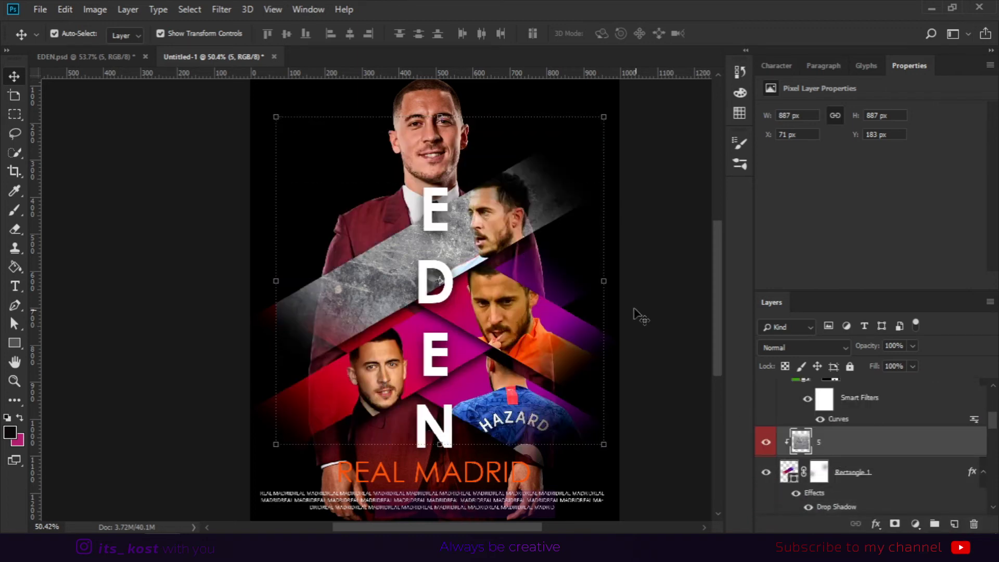
# - Enlarge and reposition the scratched texture S over the upper strip, and blend it faintly into the strip's gradient by lowering its opacity
pyautogui.moveTo(603, 116); pyautogui.dragTo(636, 99)
pyautogui.moveTo(559, 183); pyautogui.dragTo(559, 223)
pyautogui.press('Return')
pyautogui.click(892, 472)
pyautogui.click(878, 443)
pyautogui.moveTo(870, 362); pyautogui.dragTo(861, 361)
pyautogui.click(907, 486)
pyautogui.scroll(-2, 906, 469)
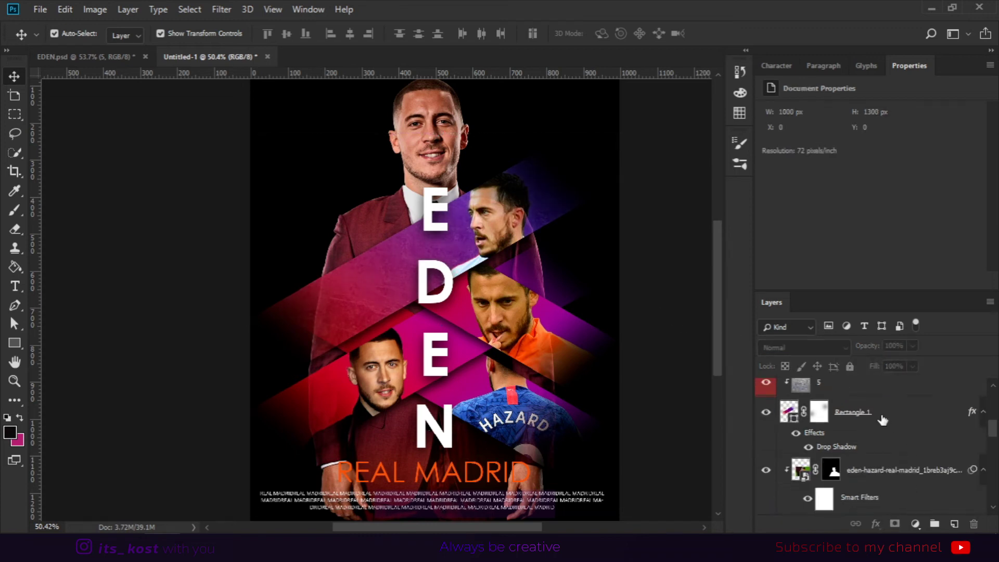
# - Add copies of the faded texture to the other strips, clipping S copy 3 to Rectangle 1 copy 2
pyautogui.scroll(1, 881, 420)
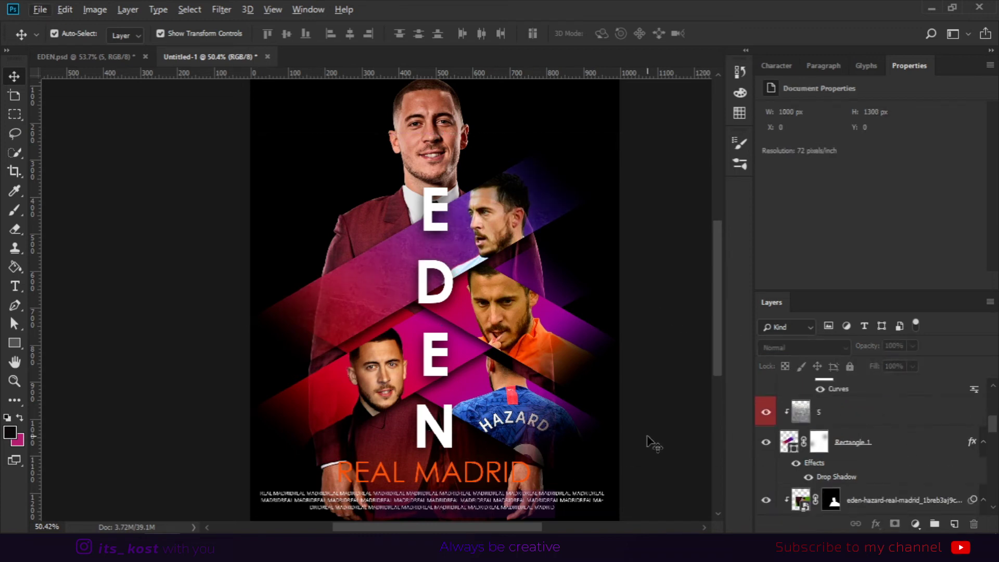
pyautogui.scroll(-3, 651, 443)
pyautogui.moveTo(882, 419); pyautogui.dragTo(887, 471)
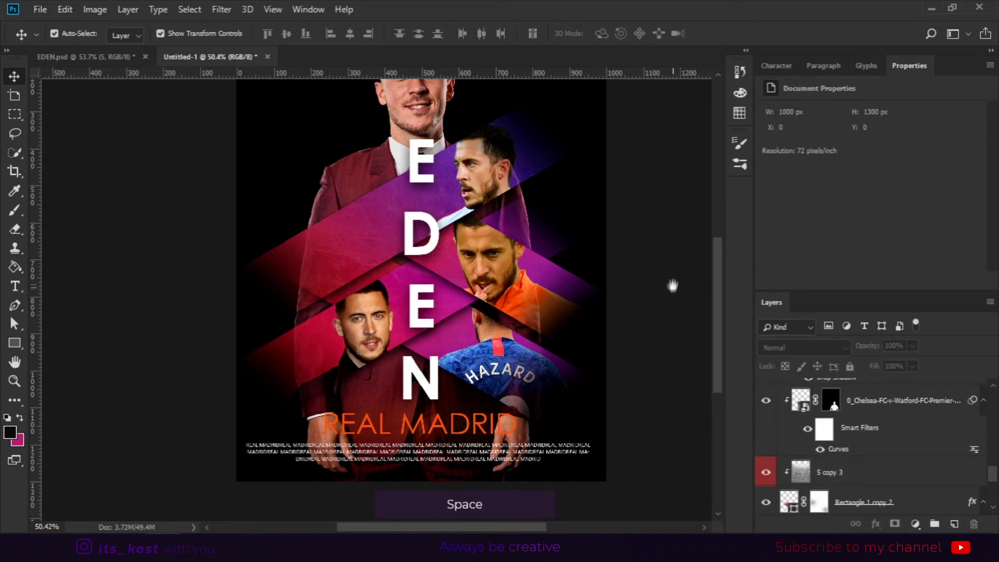
# - Add a colorized Hue/Saturation adjustment clipped to the main player photo with hue 340, saturation 76 and lightness +9
pyautogui.click(915, 524)
pyautogui.click(907, 399)
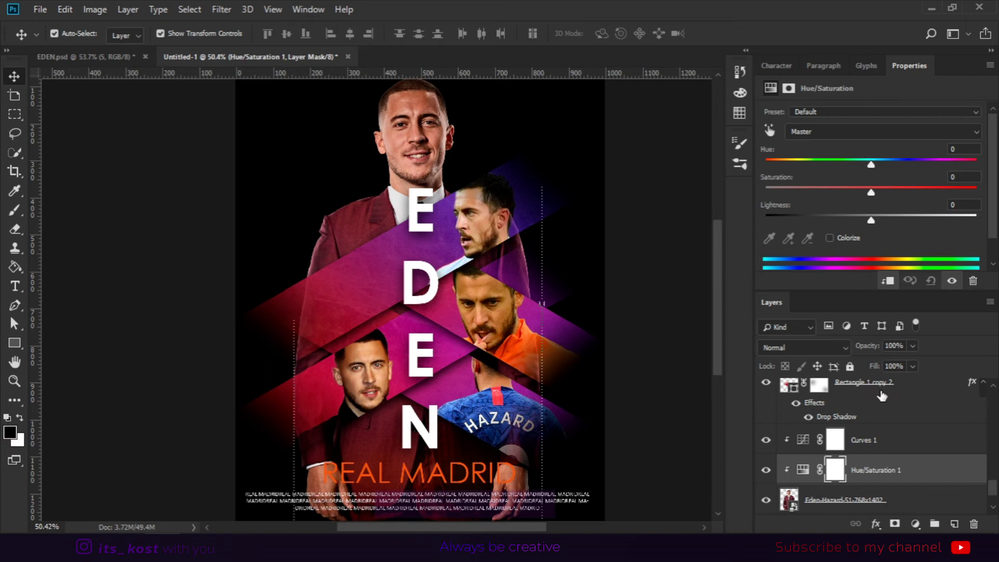
pyautogui.click(830, 239)
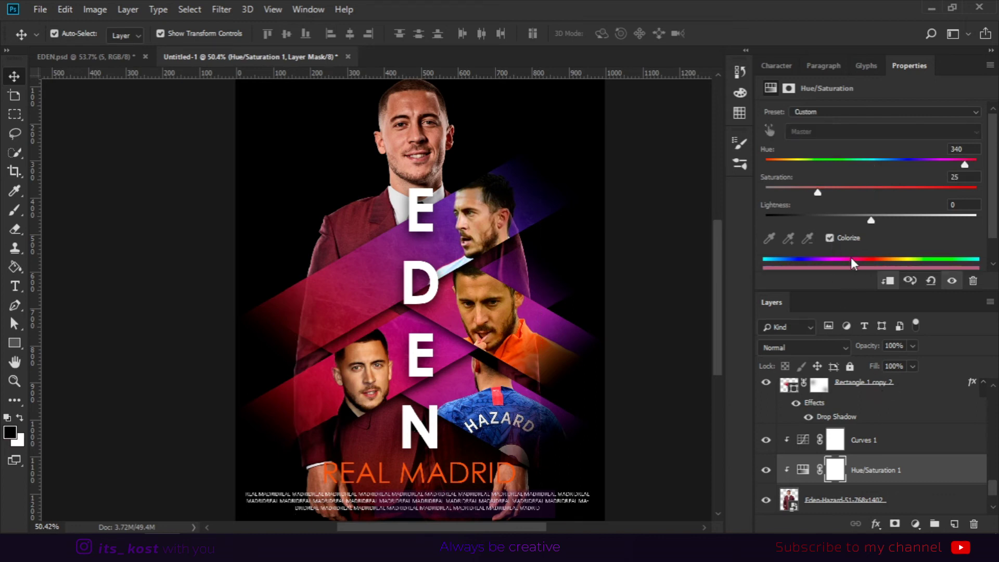
pyautogui.click(926, 189)
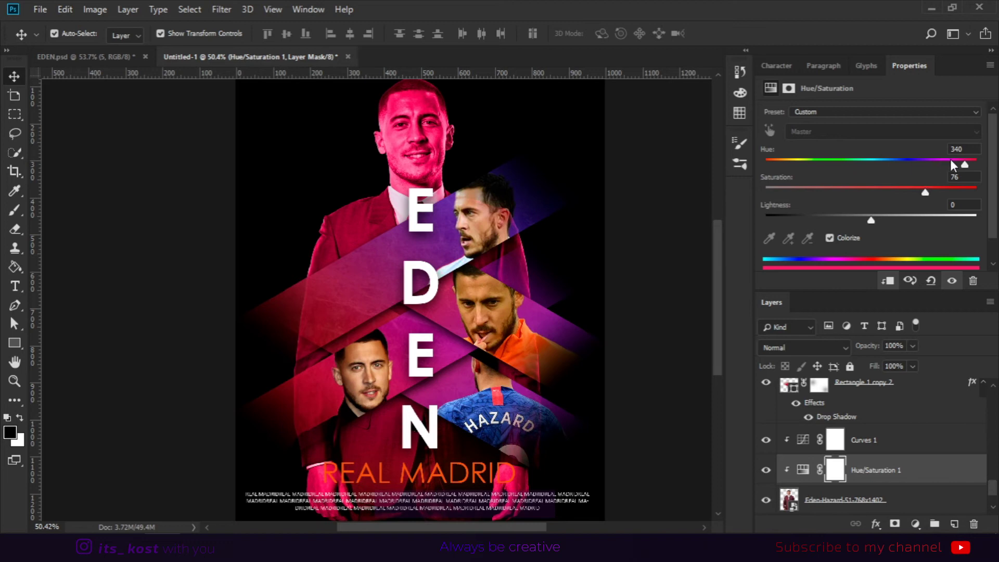
pyautogui.click(854, 216)
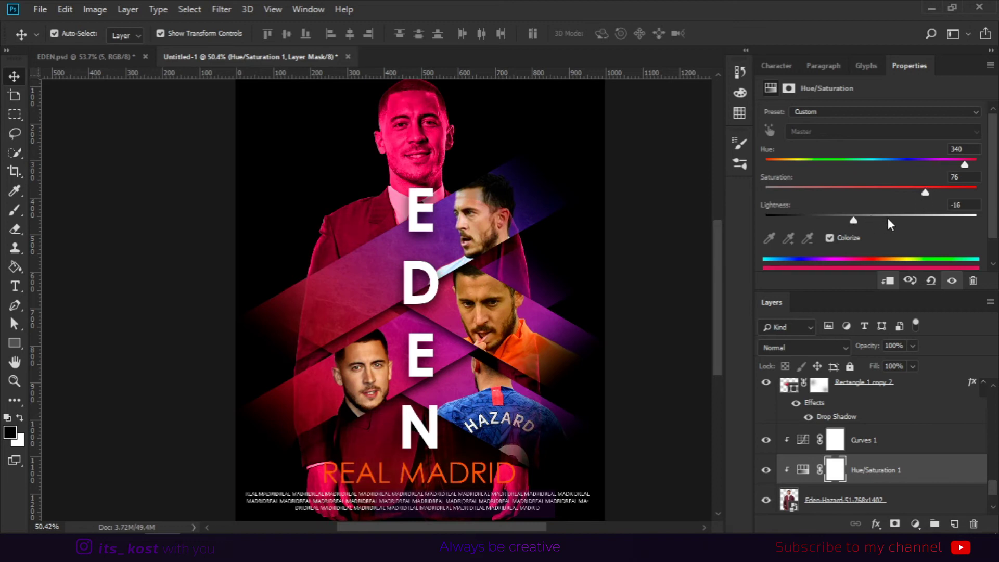
pyautogui.moveTo(884, 216)
pyautogui.mouseDown()
pyautogui.moveTo(867, 216)
pyautogui.moveTo(882, 216)
pyautogui.mouseUp()
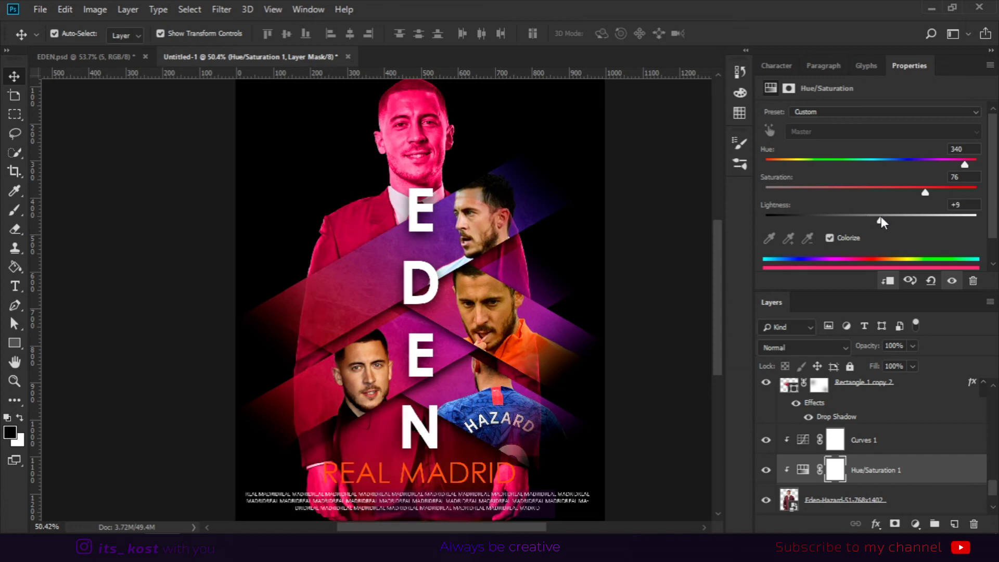
# - Split the Hue/Saturation 1 layer's underlying-layer shadow slider in Blend If to 0 / 85
pyautogui.doubleClick(930, 474)
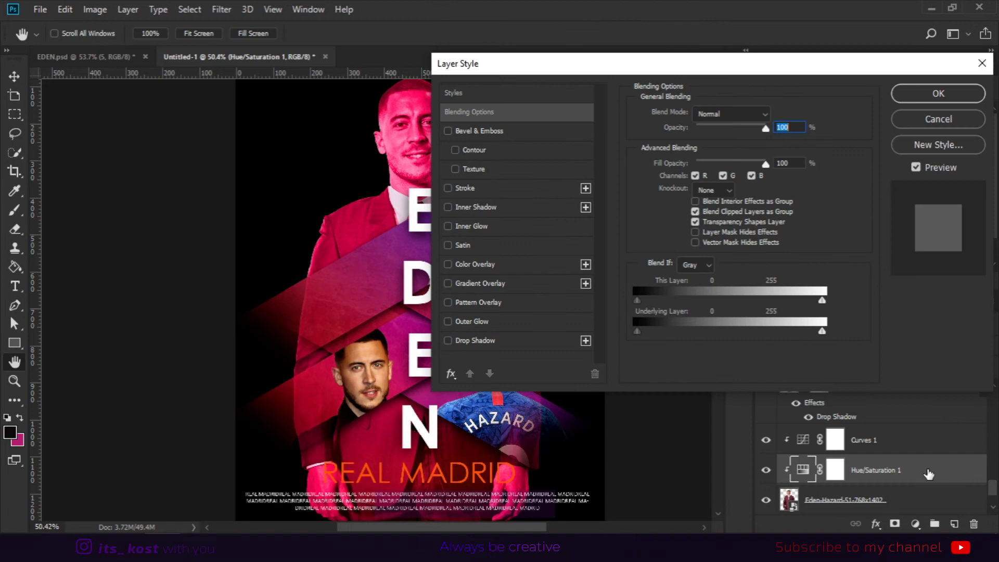
pyautogui.moveTo(625, 68); pyautogui.dragTo(699, 64)
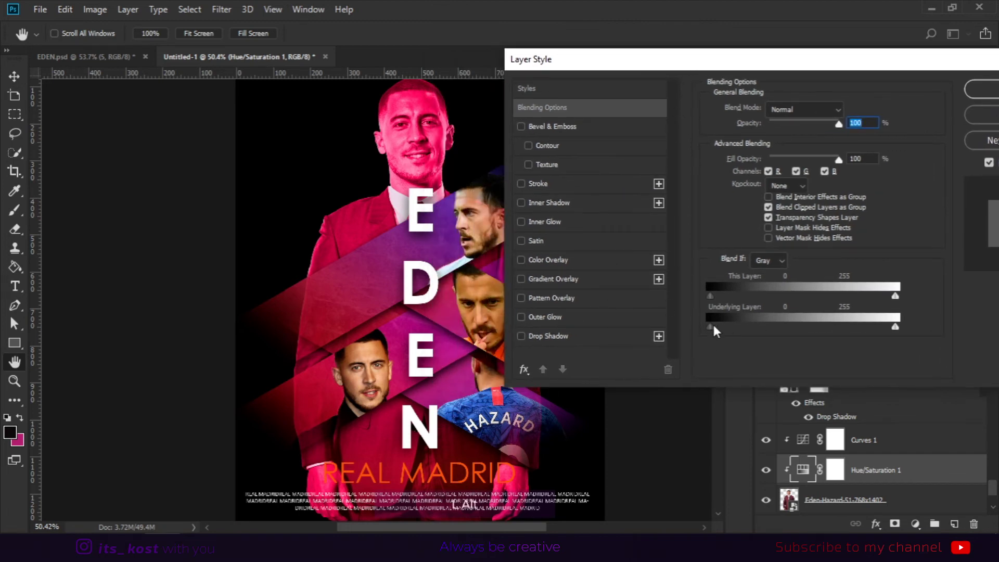
pyautogui.keyDown('alt'); pyautogui.moveTo(714, 325); pyautogui.dragTo(729, 329); pyautogui.keyUp('alt')
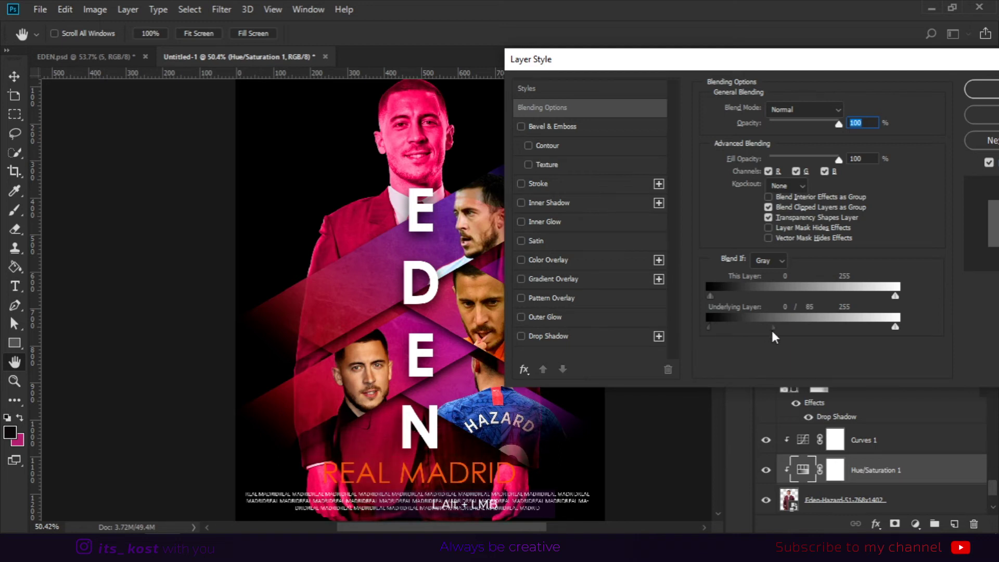
pyautogui.click(969, 90)
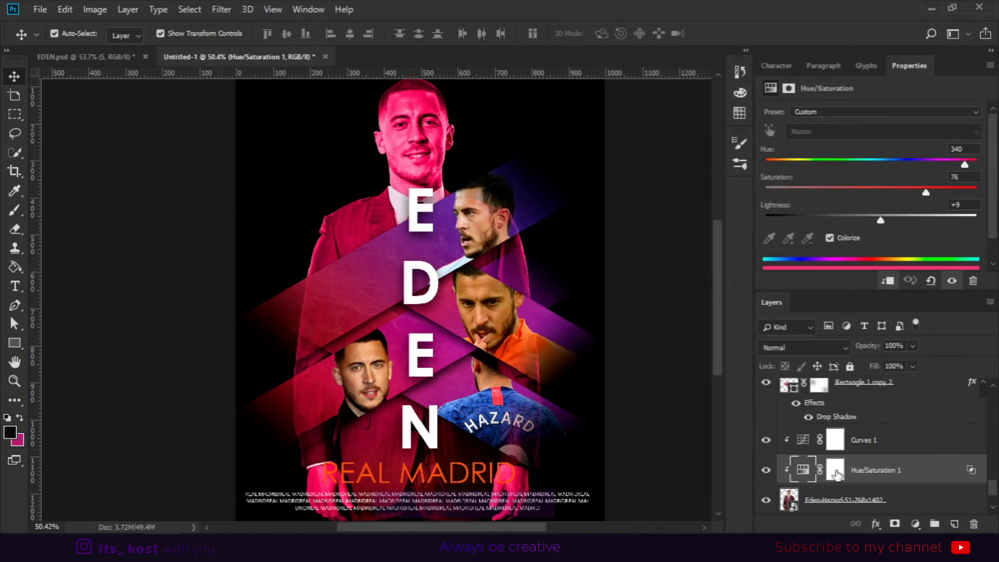
# - Invert the Hue/Saturation 1 mask to black and enlarge the soft brush to 250 px for painting on it
pyautogui.click(836, 470)
pyautogui.hotkey('ctrl', 'i')
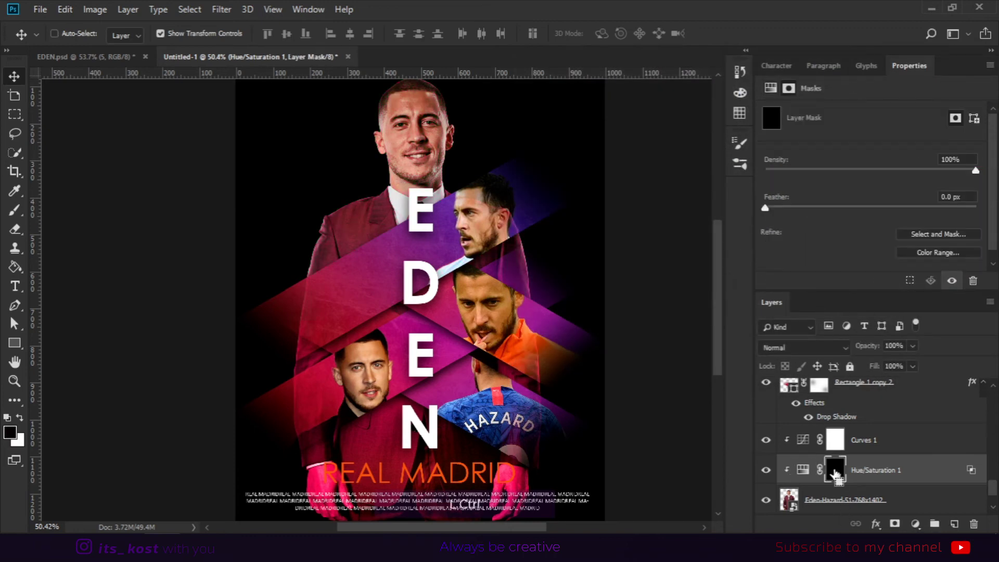
pyautogui.click(16, 211)
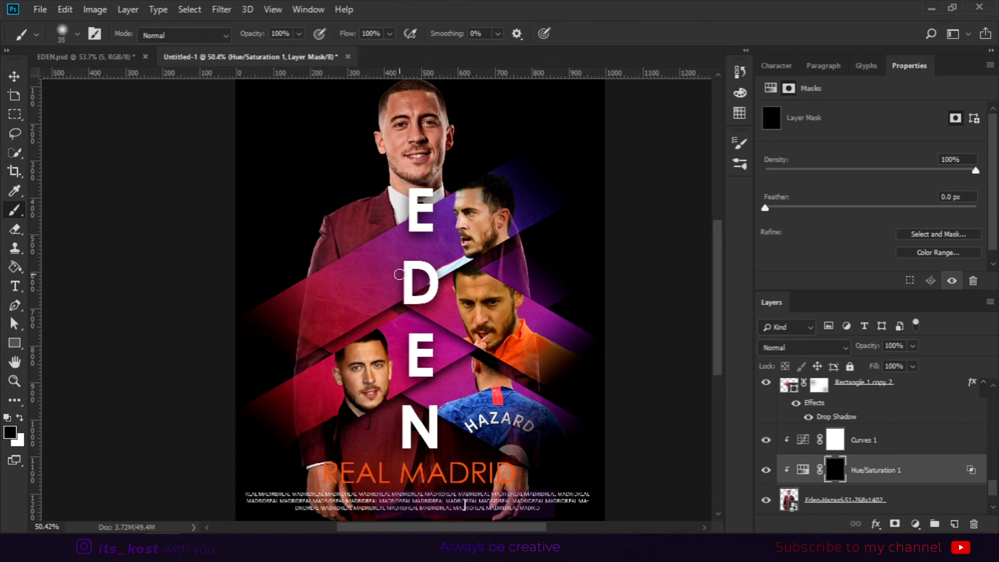
pyautogui.press(']')
pyautogui.press(']')
pyautogui.press(']')
pyautogui.press(']')
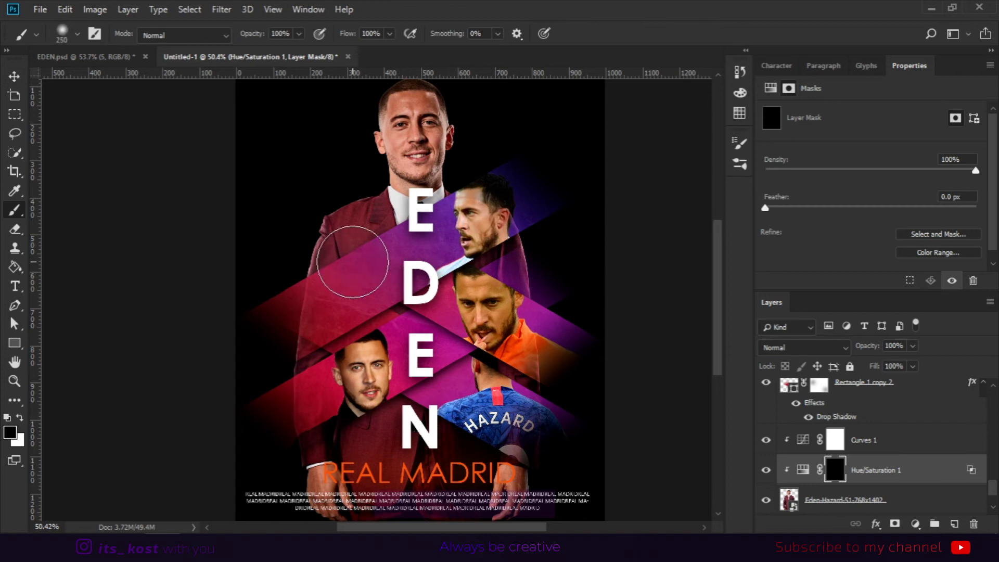
pyautogui.click(328, 245)
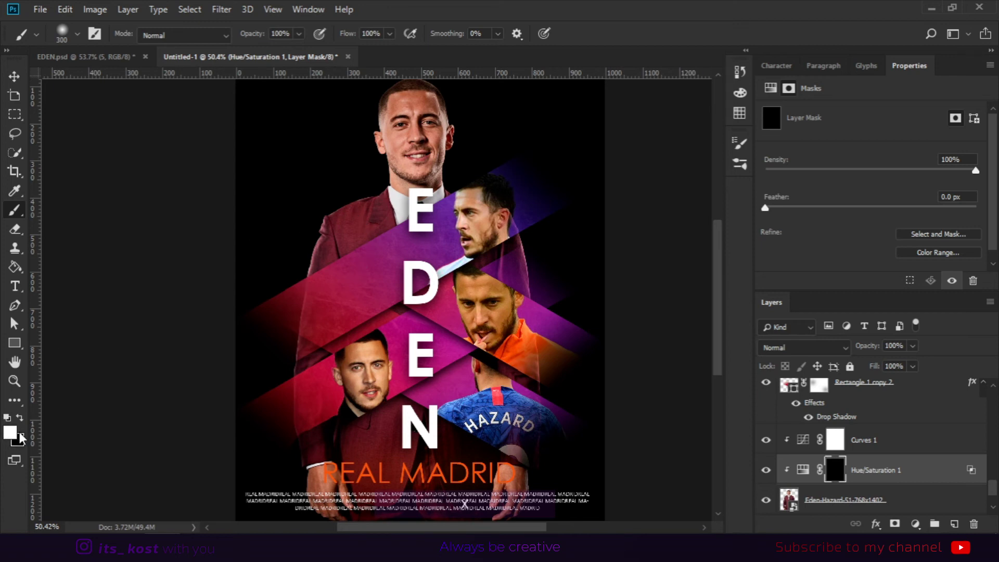
pyautogui.scroll(-3, 129, 368)
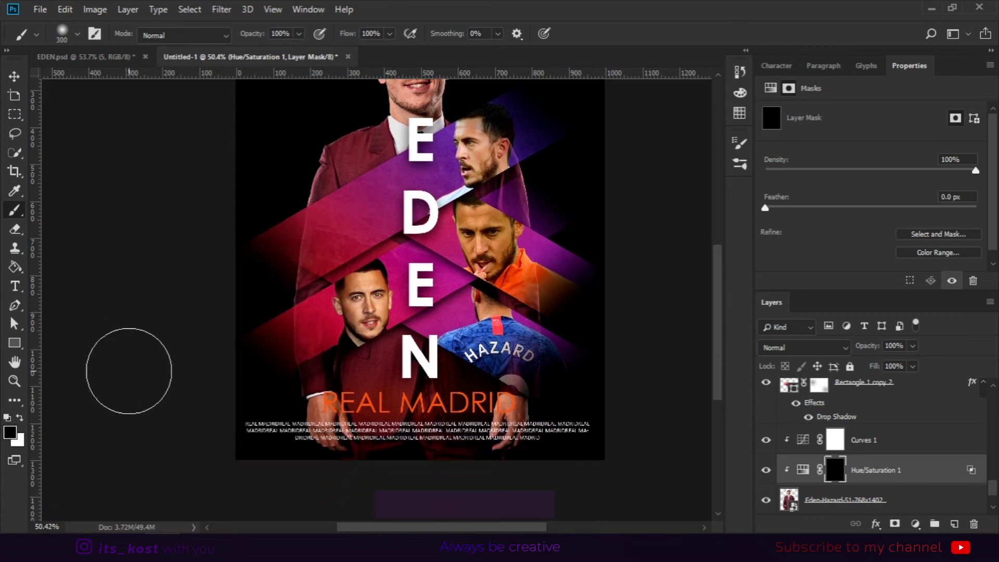
pyautogui.click(339, 161)
pyautogui.moveTo(289, 228); pyautogui.dragTo(278, 270)
pyautogui.press('x')
pyautogui.moveTo(319, 193)
pyautogui.mouseDown()
pyautogui.moveTo(268, 243)
pyautogui.moveTo(276, 265)
pyautogui.mouseUp()
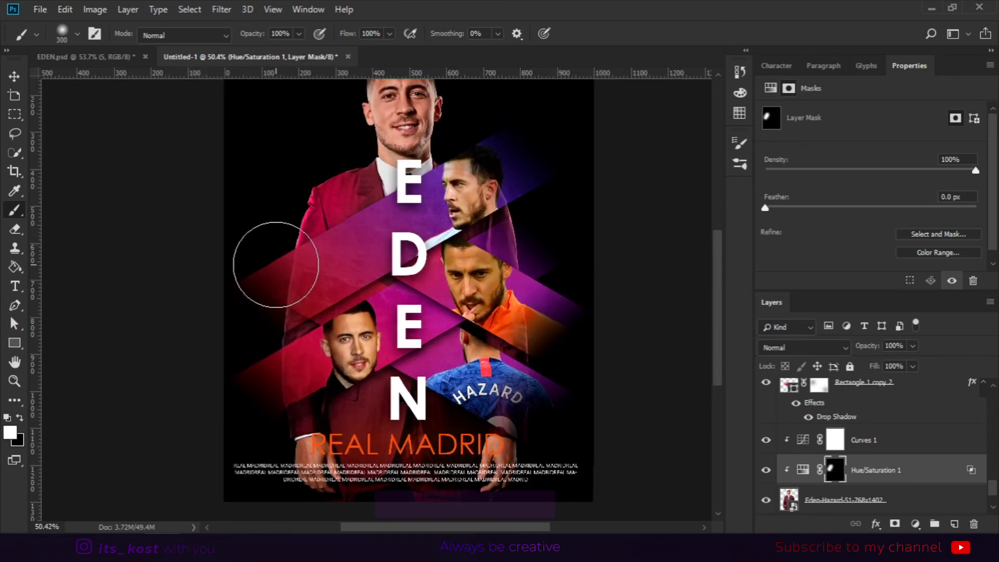
pyautogui.hotkey('ctrl', 'z')
# - Paint white on the Hue/Saturation 1 mask to reveal the pink tint down the left side of the main player's jacket
pyautogui.click(295, 34)
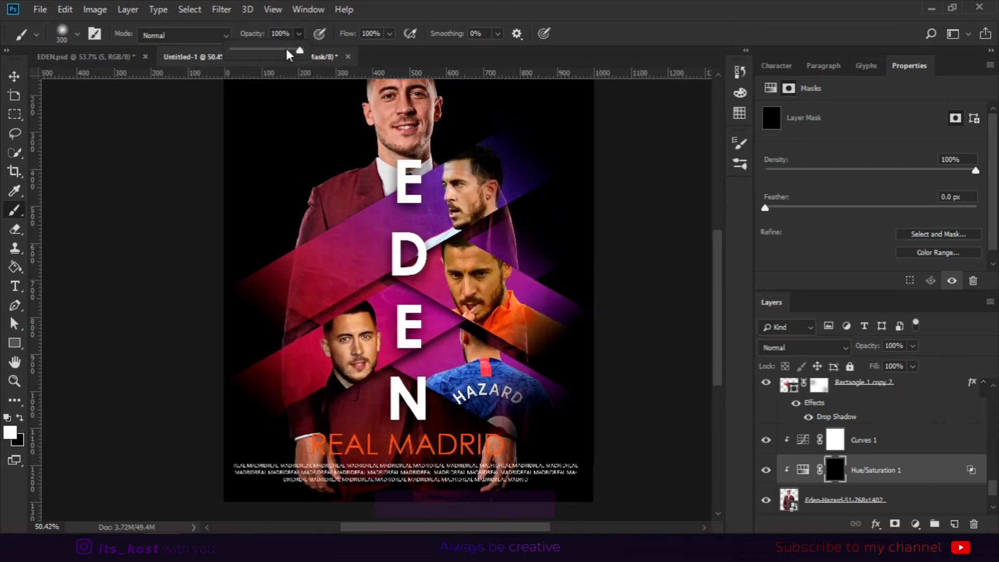
pyautogui.moveTo(305, 155)
pyautogui.mouseDown()
pyautogui.moveTo(276, 202)
pyautogui.moveTo(255, 311)
pyautogui.mouseUp()
pyautogui.moveTo(271, 210); pyautogui.dragTo(242, 305)
pyautogui.moveTo(250, 224); pyautogui.dragTo(249, 349)
pyautogui.moveTo(257, 247); pyautogui.dragTo(241, 376)
pyautogui.moveTo(253, 278); pyautogui.dragTo(241, 416)
pyautogui.moveTo(324, 137)
pyautogui.mouseDown()
pyautogui.moveTo(270, 503)
pyautogui.moveTo(357, 384)
pyautogui.moveTo(325, 489)
pyautogui.mouseUp()
# - Set the brush opacity to 36% and paint the pink tint over the left hand, shoulder and face, reducing the brush to 125 px
pyautogui.click(299, 34)
pyautogui.click(280, 56)
pyautogui.click(373, 433)
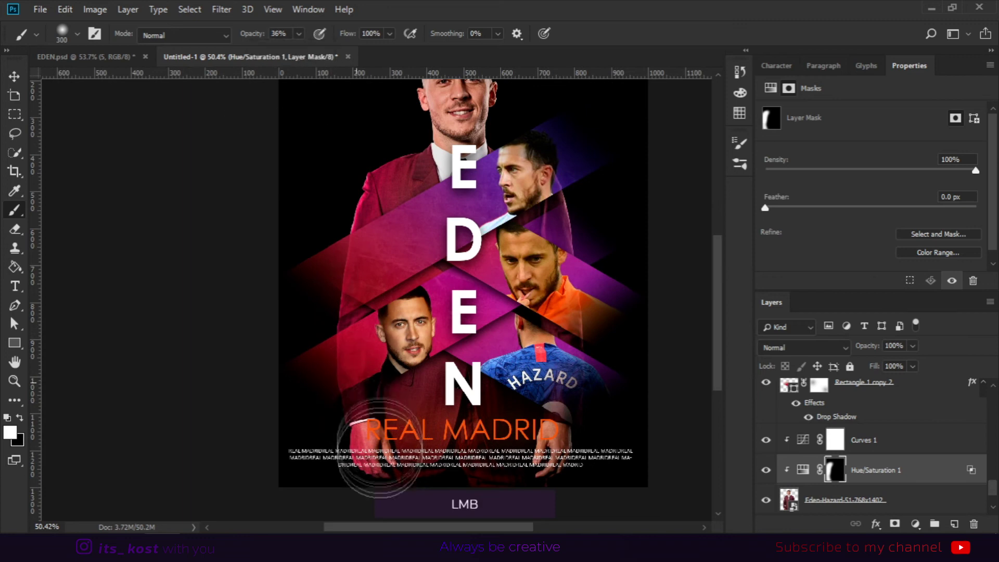
pyautogui.moveTo(390, 140); pyautogui.dragTo(374, 209)
pyautogui.press('[')
pyautogui.press('[')
pyautogui.press('[')
pyautogui.press('[')
pyautogui.press('[')
pyautogui.moveTo(398, 153); pyautogui.dragTo(402, 194)
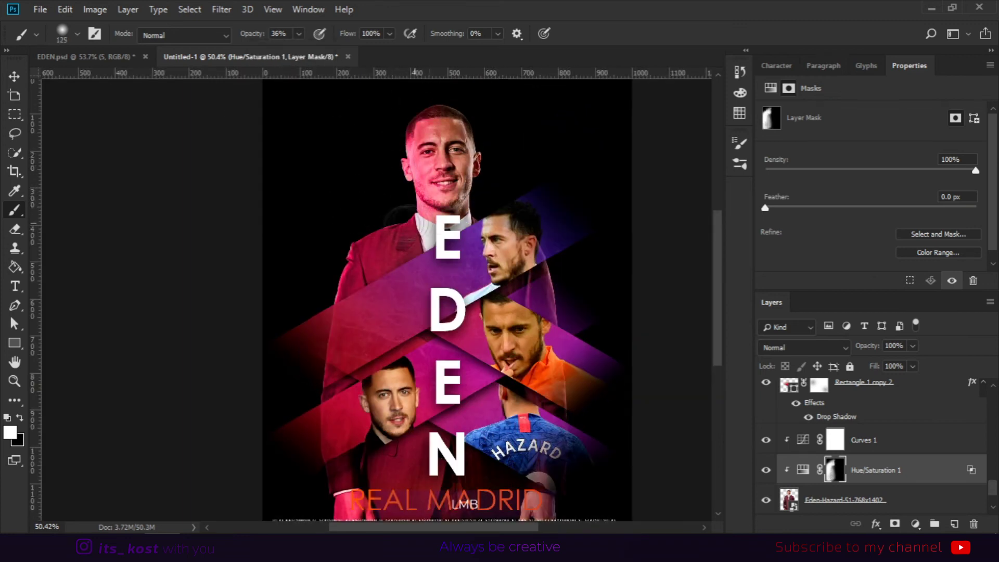
# - Add a second colorized Hue/Saturation adjustment clipped to the main player with hue 257, saturation 69 and lightness +5
pyautogui.scroll(-2, 437, 291)
pyautogui.click(915, 524)
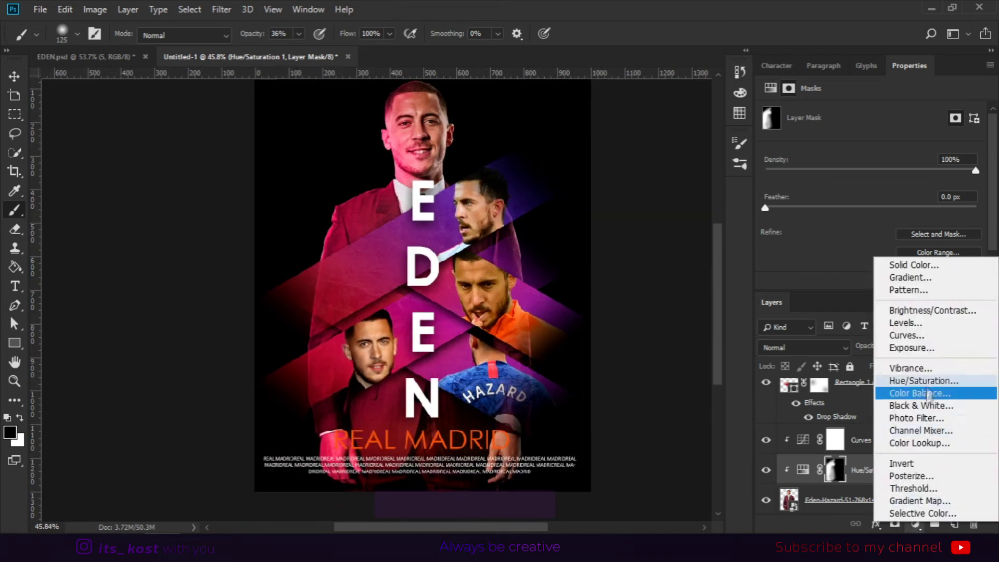
pyautogui.click(900, 382)
pyautogui.click(831, 237)
pyautogui.moveTo(765, 165); pyautogui.dragTo(914, 164)
pyautogui.click(911, 189)
pyautogui.moveTo(872, 221); pyautogui.dragTo(882, 221)
# - Invert the Hue/Saturation 2 mask and paint white to reveal the violet tint on the right side of the main player's head
pyautogui.hotkey('ctrl', 'i')
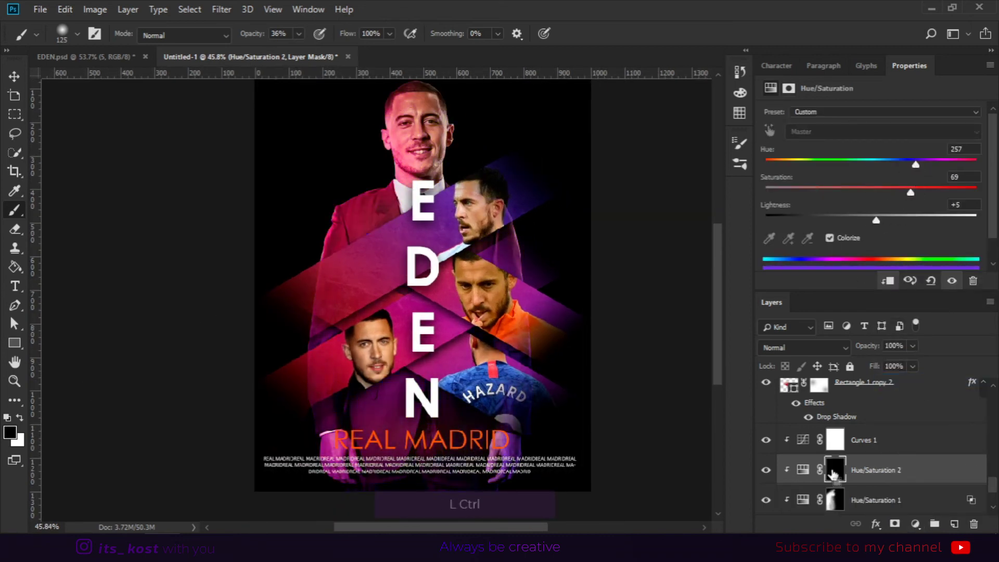
pyautogui.press('x')
pyautogui.moveTo(489, 125); pyautogui.dragTo(491, 148)
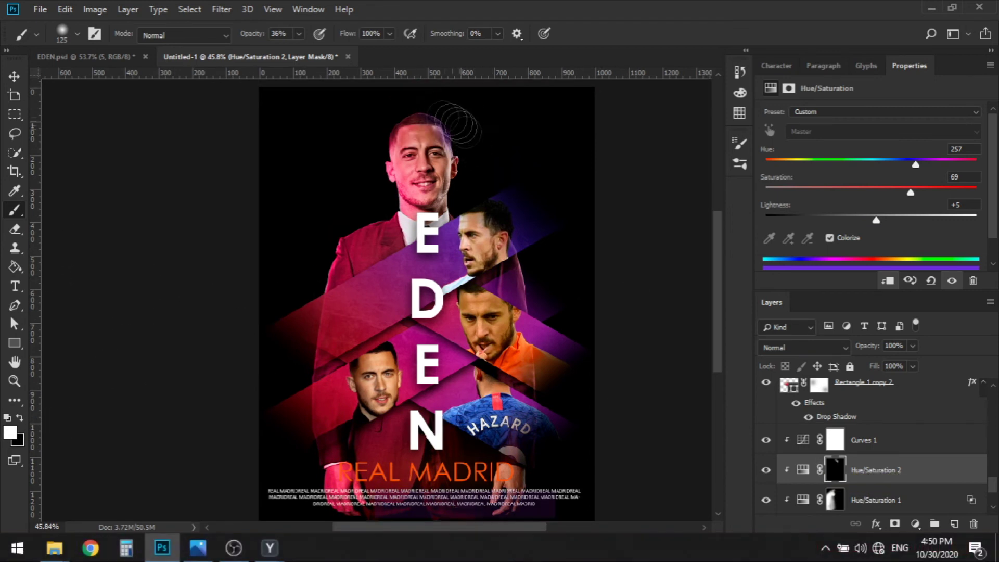
pyautogui.moveTo(460, 135); pyautogui.dragTo(474, 208)
pyautogui.press('x')
pyautogui.press('x')
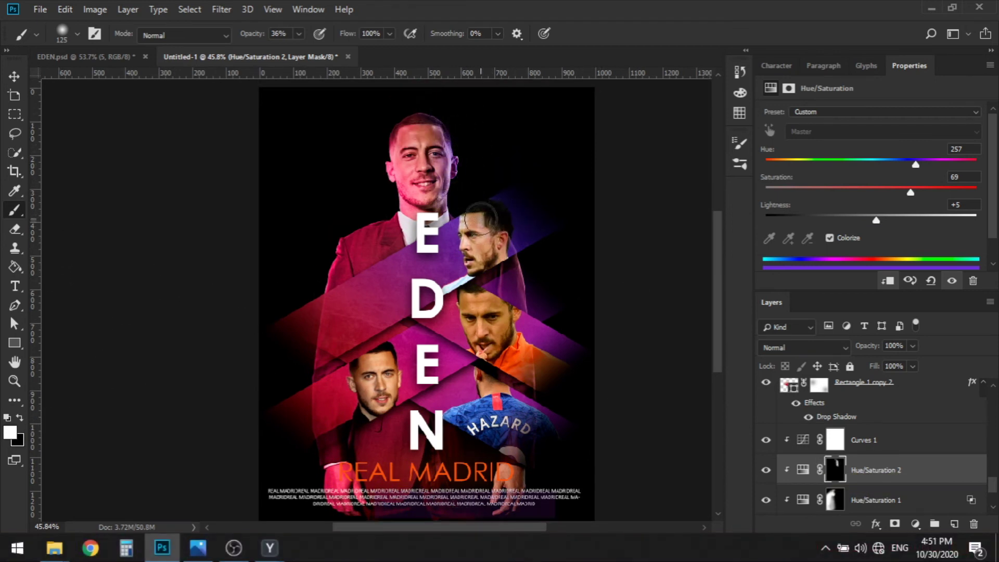
# - Paint the violet tint down the right side of the main player's jacket, arm and hand on the Hue/Saturation 2 mask
pyautogui.moveTo(522, 278); pyautogui.dragTo(526, 493)
pyautogui.click(528, 515)
pyautogui.moveTo(512, 541); pyautogui.dragTo(519, 498)
pyautogui.press('space')
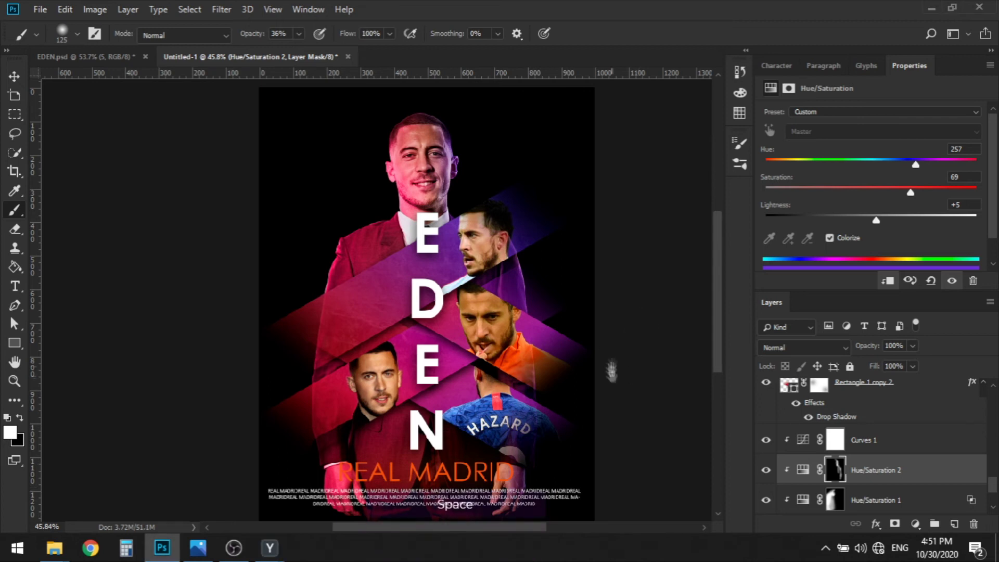
pyautogui.moveTo(613, 372); pyautogui.dragTo(635, 259)
pyautogui.moveTo(533, 417)
pyautogui.mouseDown()
pyautogui.moveTo(527, 331)
pyautogui.moveTo(493, 439)
pyautogui.mouseUp()
pyautogui.press('space')
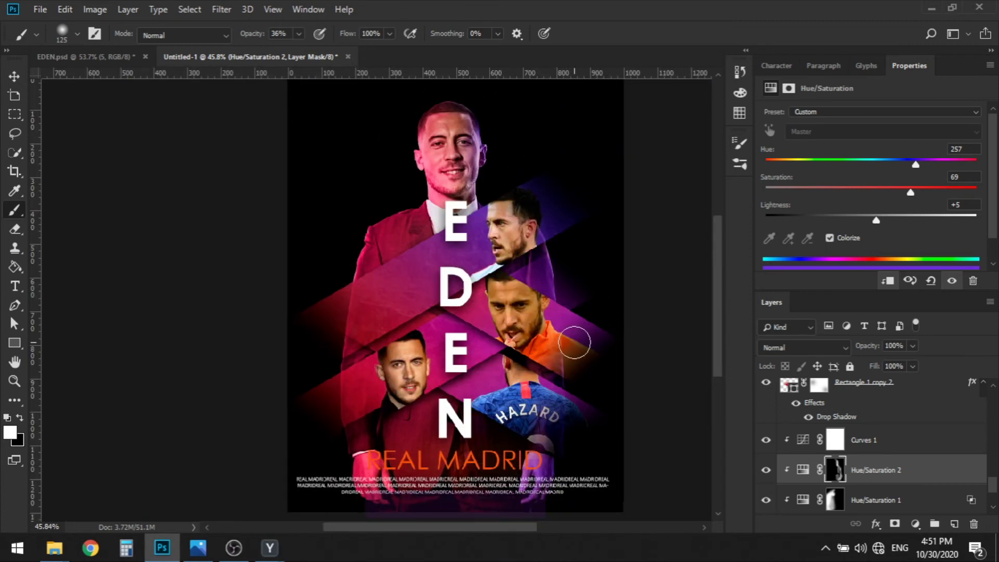
pyautogui.click(923, 522)
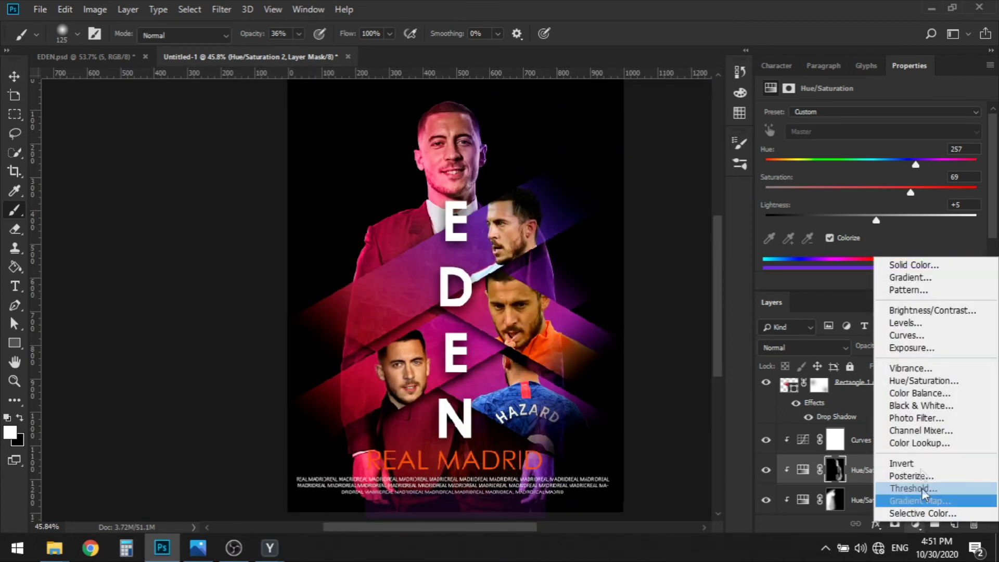
pyautogui.click(926, 381)
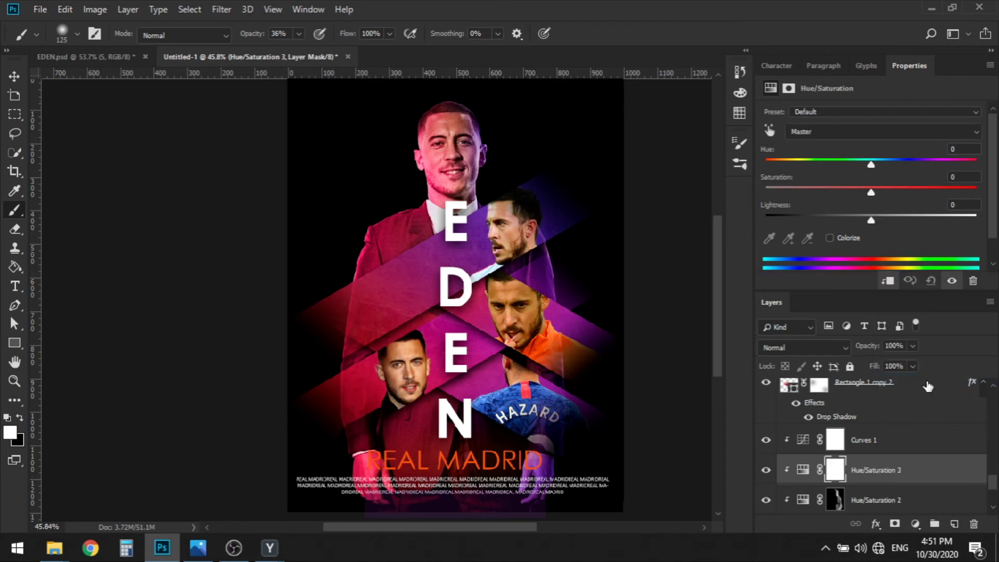
pyautogui.hotkey('ctrl', 'z')
# - Add a clipped Black & White adjustment and move it beneath both Hue/Saturation layers, directly above the main player photo
pyautogui.click(916, 524)
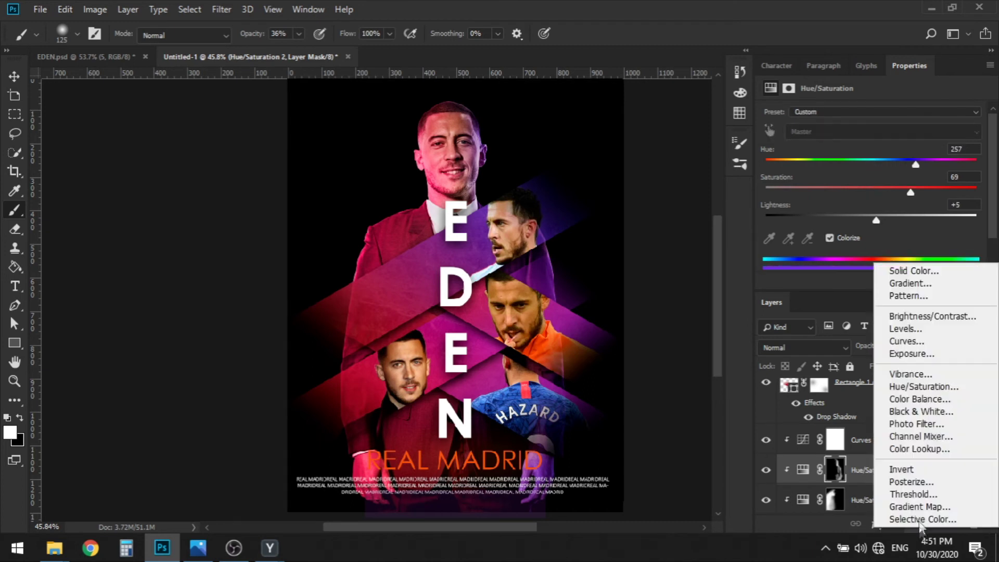
pyautogui.click(918, 411)
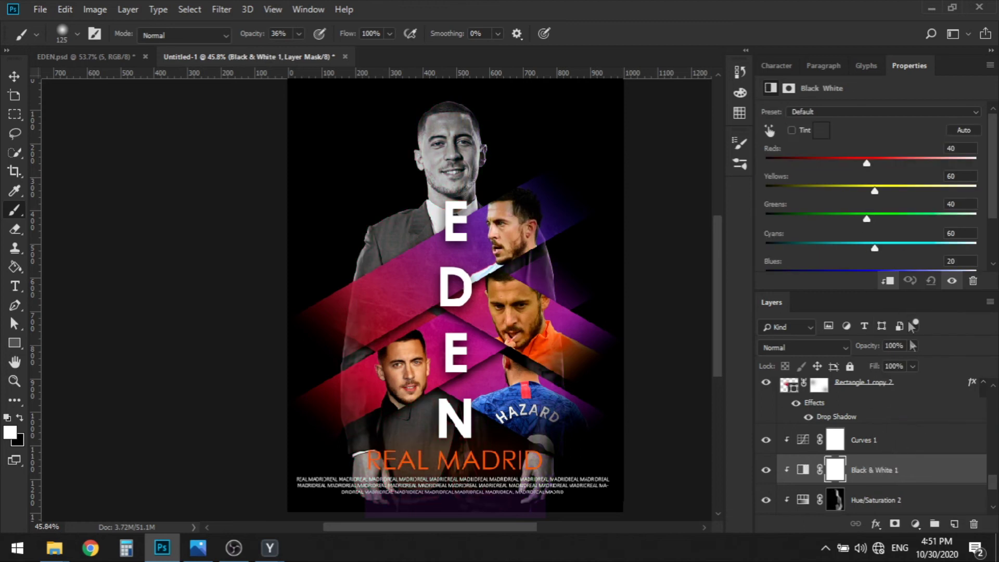
pyautogui.scroll(-4, 916, 433)
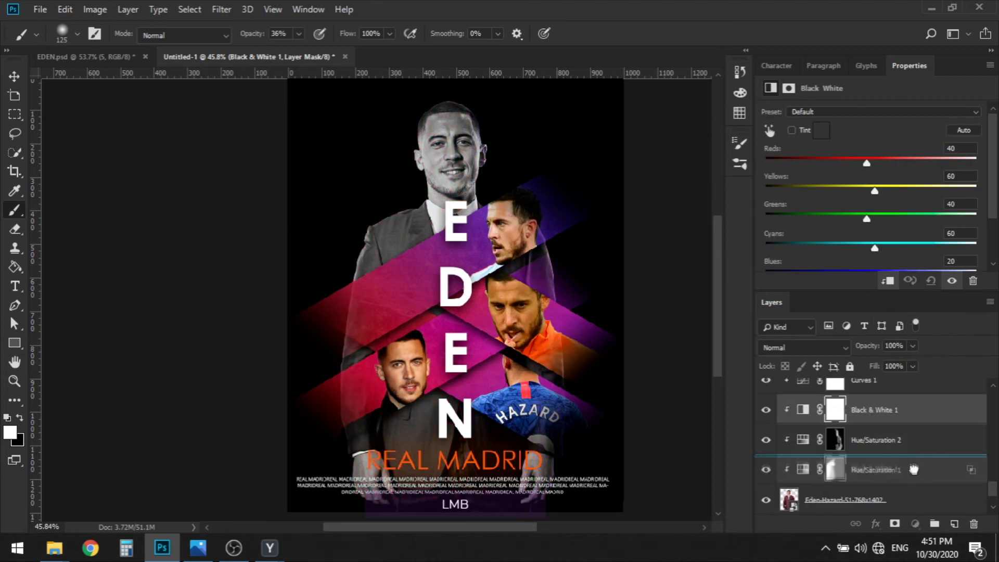
pyautogui.moveTo(920, 469); pyautogui.dragTo(920, 471)
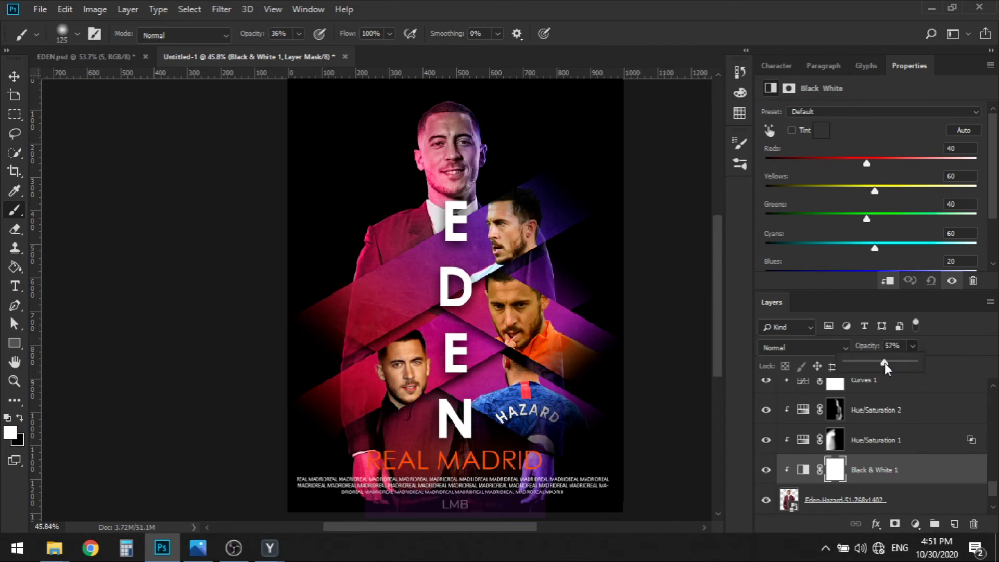
# - Reduce the Black & White 1 layer's opacity and toggle its visibility to compare the effect
pyautogui.moveTo(881, 364); pyautogui.dragTo(880, 363)
pyautogui.click(765, 457)
pyautogui.click(767, 470)
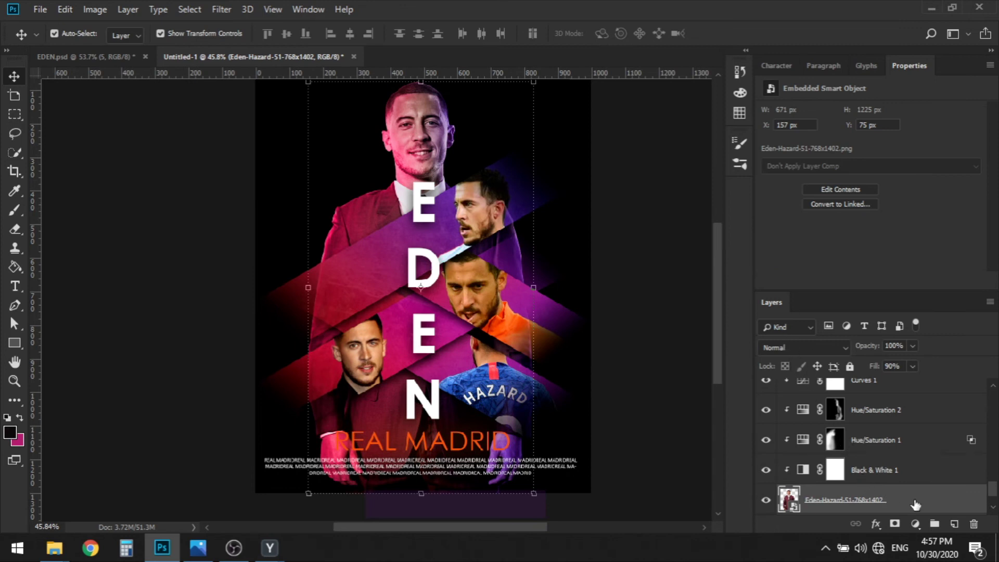
# - Add a new layer above Curves 1 and paint a soft crimson glow on the poster's left side and violet on its right side
pyautogui.scroll(1, 916, 503)
pyautogui.scroll(1, 874, 422)
pyautogui.click(877, 440)
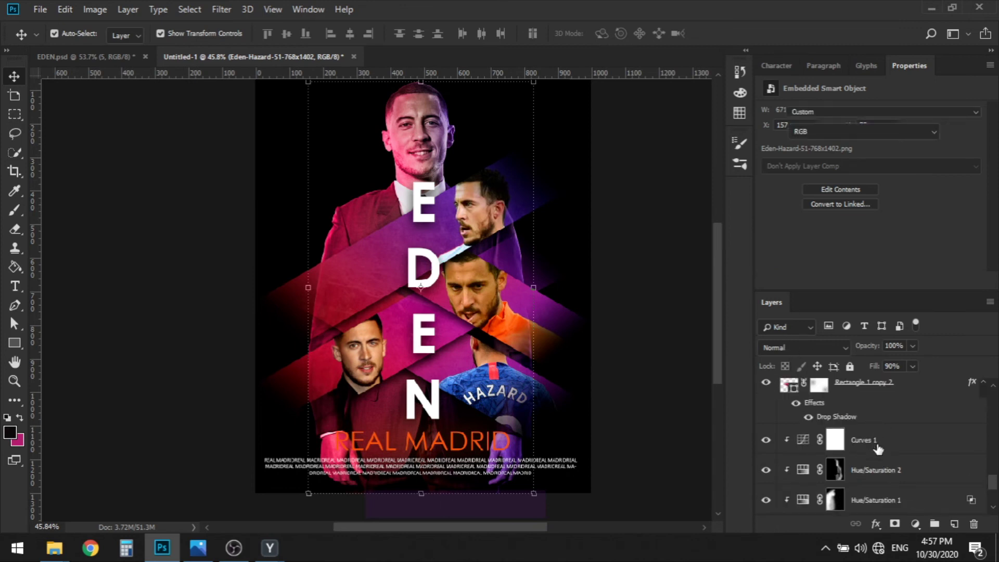
pyautogui.click(954, 525)
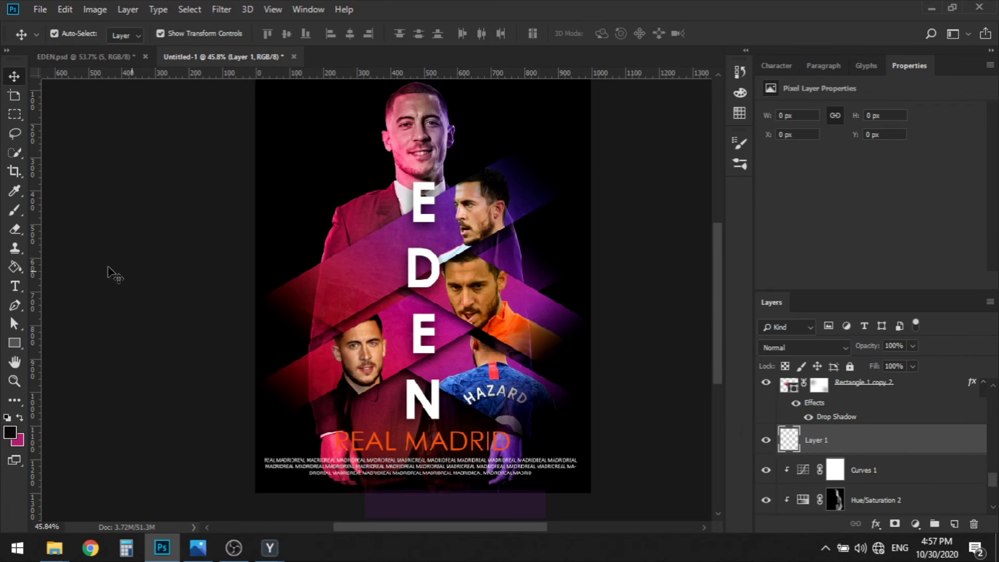
pyautogui.click(15, 211)
pyautogui.keyDown('alt'); pyautogui.click(312, 281); pyautogui.keyUp('alt')
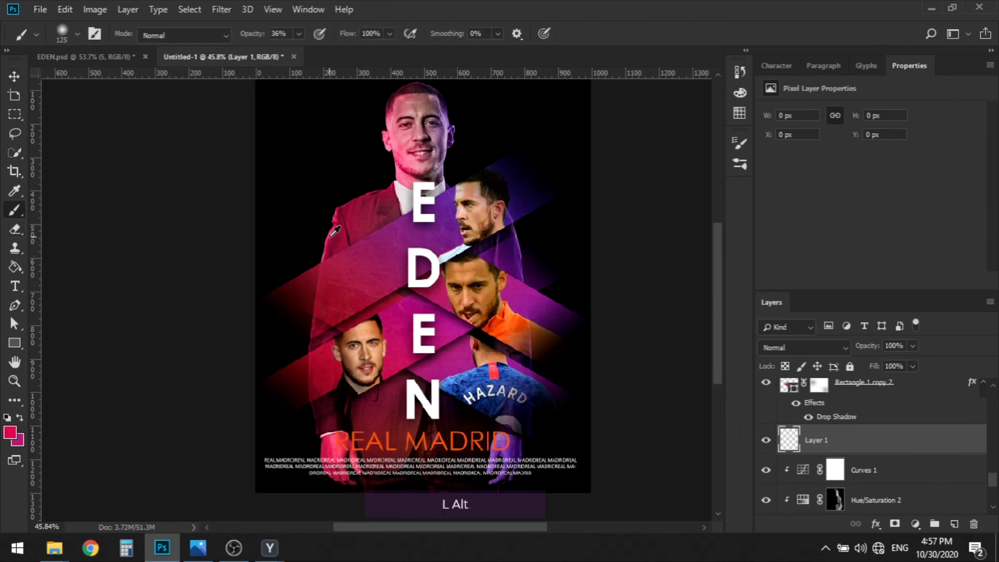
pyautogui.moveTo(346, 183)
pyautogui.mouseDown()
pyautogui.moveTo(286, 401)
pyautogui.moveTo(330, 424)
pyautogui.mouseUp()
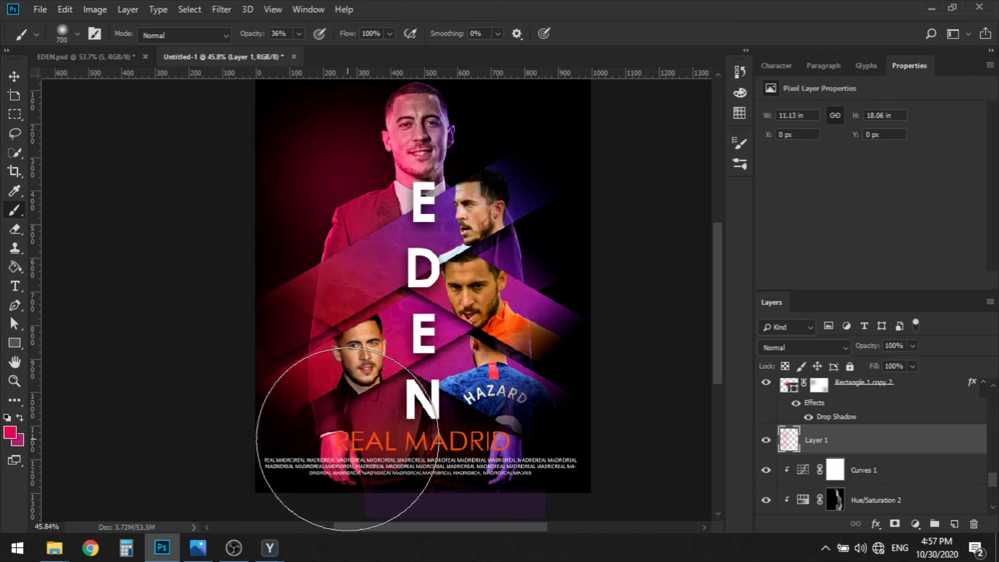
pyautogui.moveTo(524, 200); pyautogui.dragTo(525, 433)
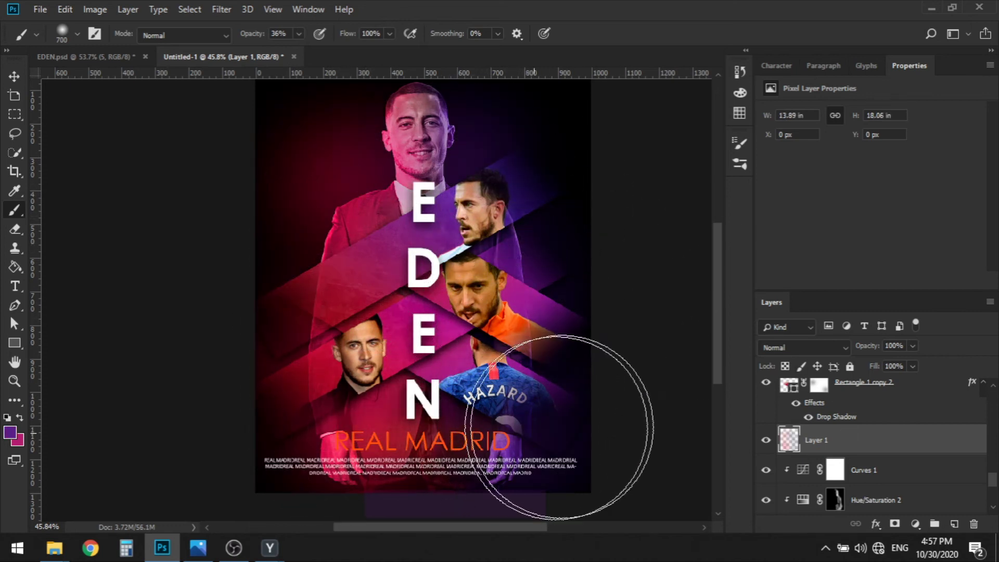
# - Set Layer 1 to the Lighter Color blend mode at 40% opacity, unclipped, and toggle its visibility to compare the glow
pyautogui.click(828, 342)
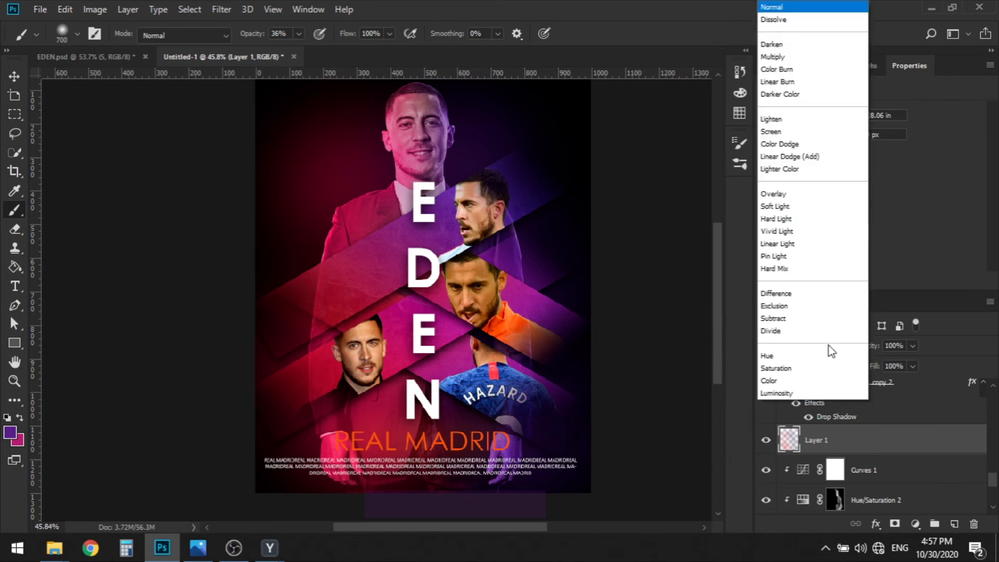
pyautogui.click(796, 168)
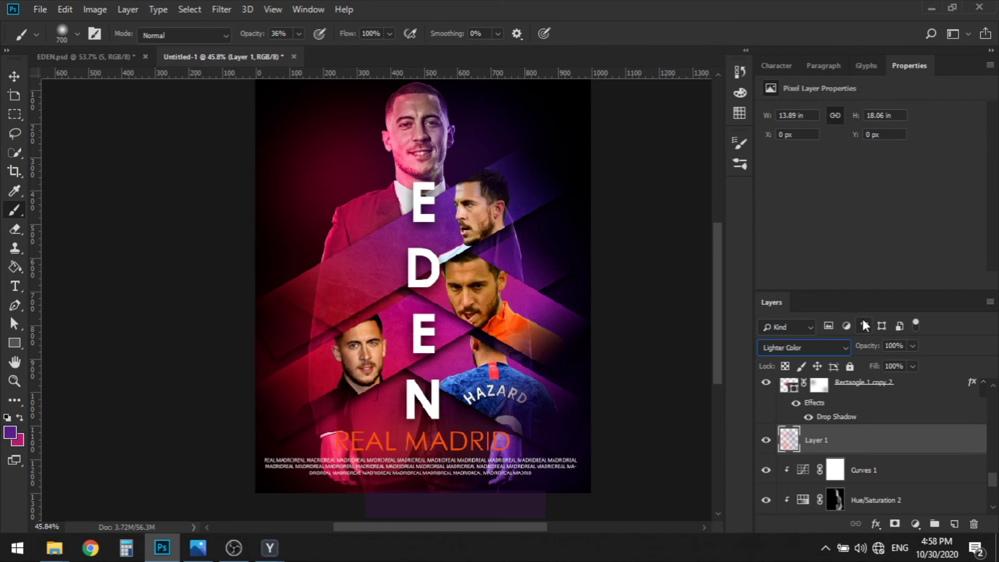
pyautogui.click(913, 345)
pyautogui.moveTo(885, 361); pyautogui.dragTo(880, 360)
pyautogui.keyDown('alt'); pyautogui.click(836, 449); pyautogui.keyUp('alt')
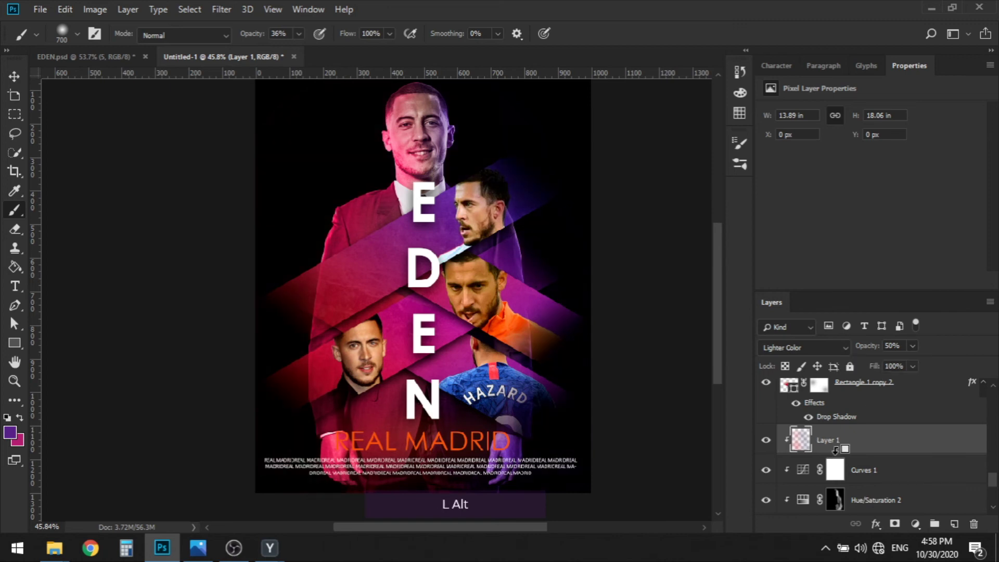
pyautogui.keyDown('alt'); pyautogui.click(836, 455); pyautogui.keyUp('alt')
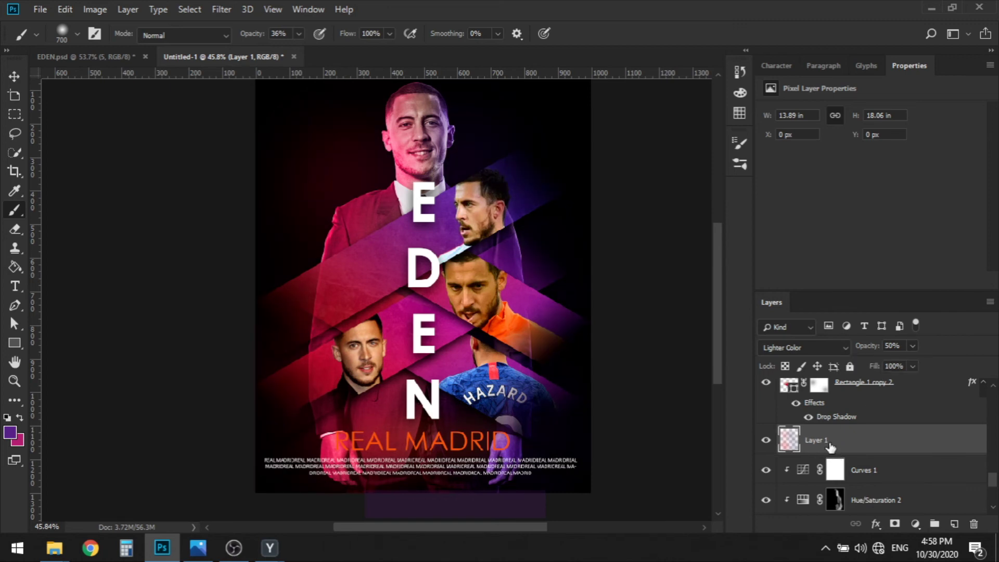
pyautogui.moveTo(912, 346); pyautogui.dragTo(905, 363)
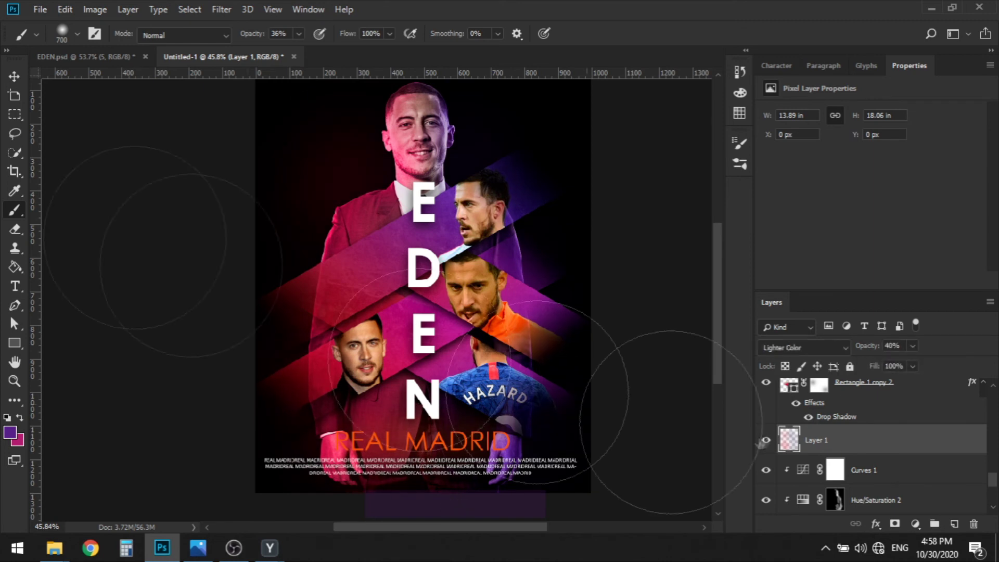
pyautogui.click(765, 443)
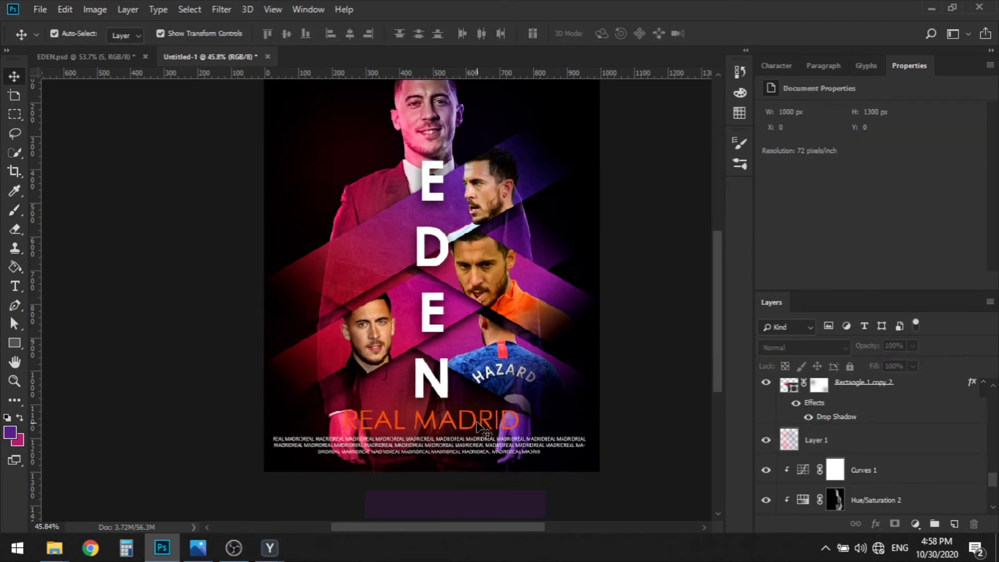
# - Recolor the REAL MADRID title bright blue
pyautogui.click(478, 423)
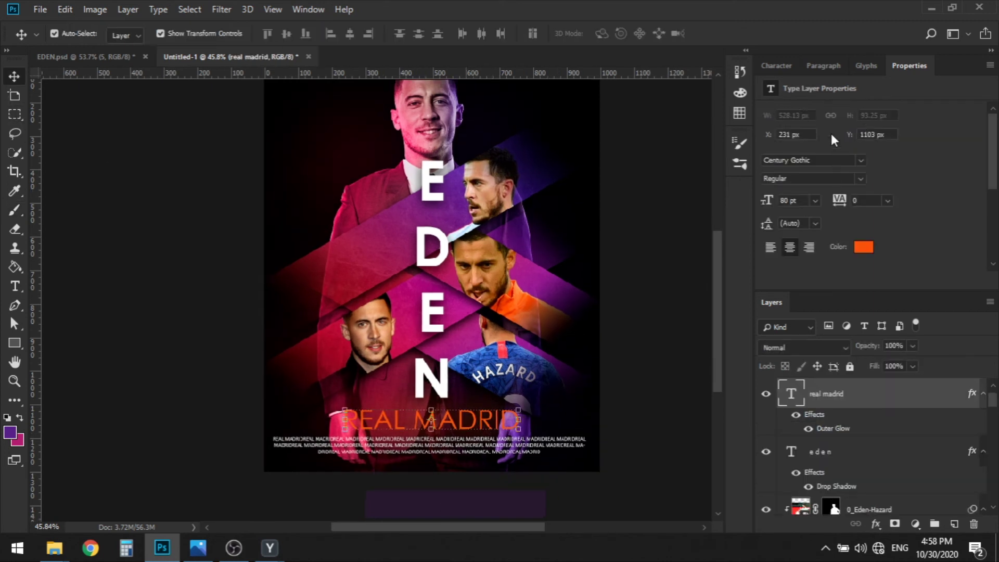
pyautogui.click(864, 247)
pyautogui.click(944, 230)
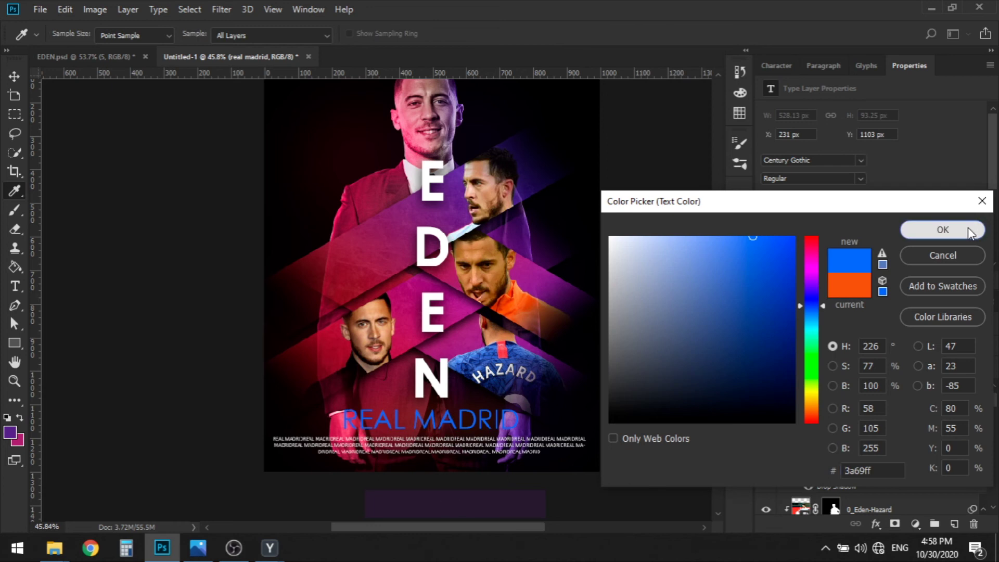
# - Set the REAL MADRID title in Montserrat Medium at 72 pt
pyautogui.click(787, 66)
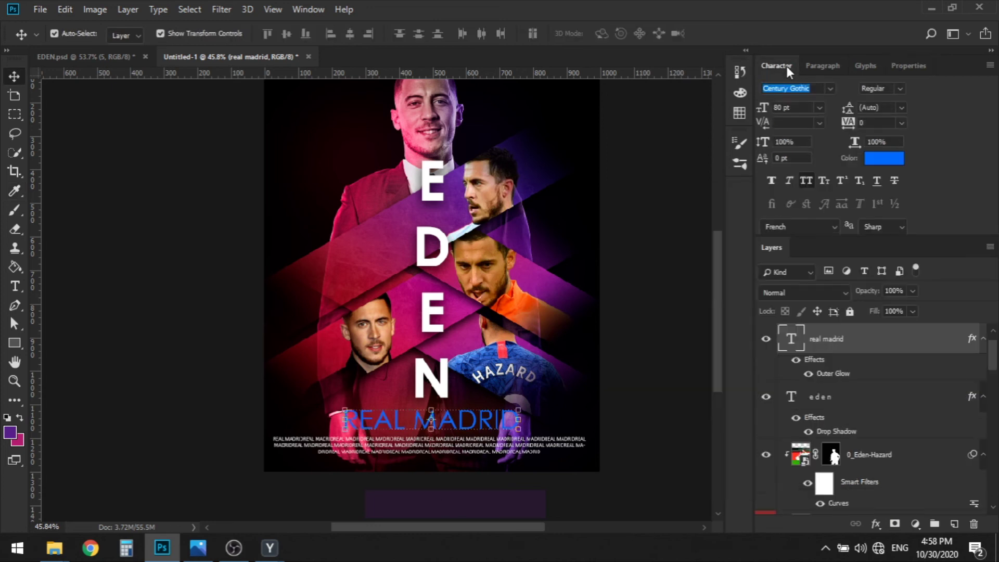
pyautogui.click(831, 88)
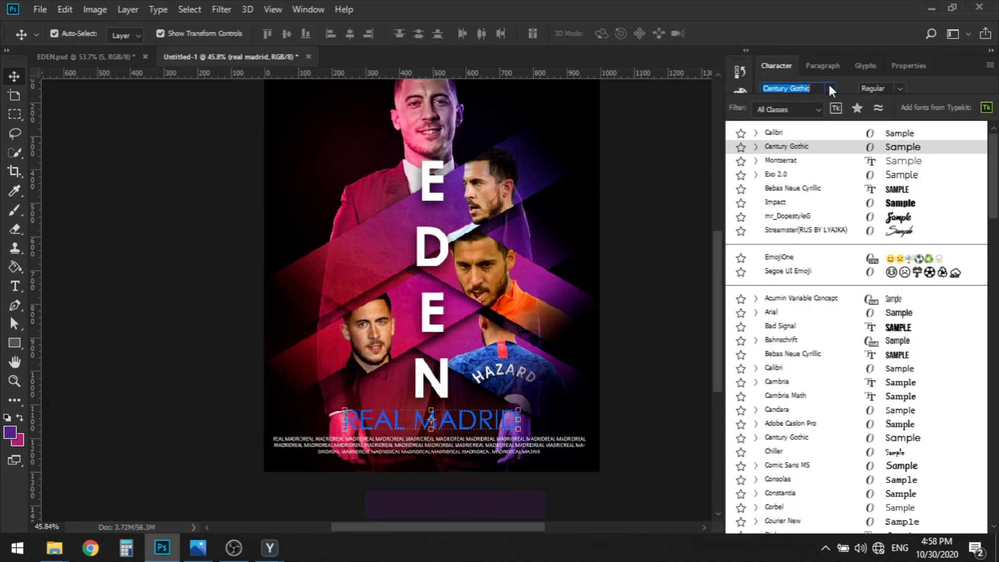
pyautogui.click(803, 161)
pyautogui.click(885, 89)
pyautogui.click(898, 202)
pyautogui.click(820, 107)
pyautogui.click(810, 316)
# - Change the REAL MADRID title's Outer Glow color to blue #377eff and slightly lower the glow's opacity
pyautogui.doubleClick(842, 373)
pyautogui.click(669, 156)
pyautogui.click(811, 309)
pyautogui.click(756, 237)
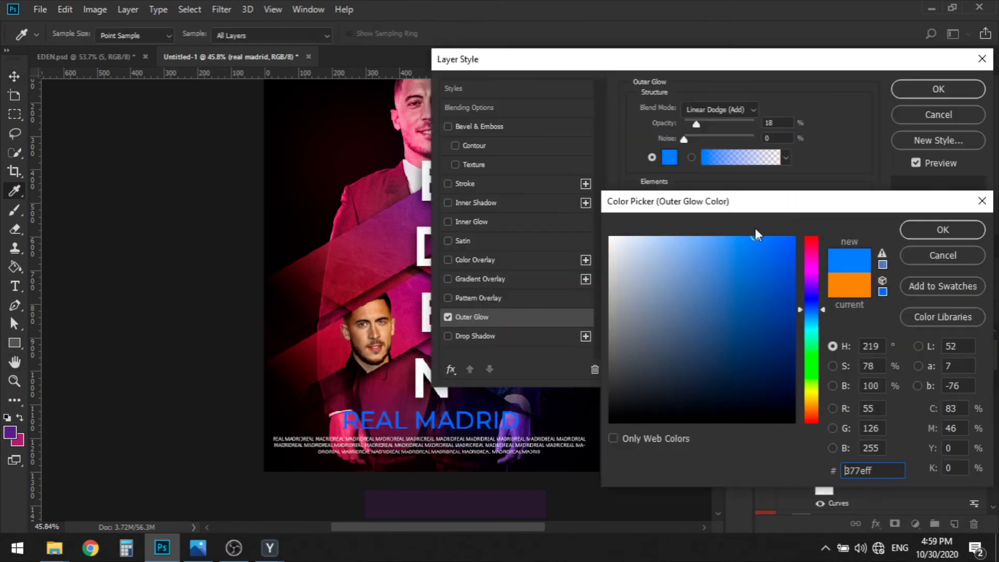
pyautogui.click(923, 232)
pyautogui.moveTo(716, 227); pyautogui.dragTo(716, 227)
pyautogui.moveTo(696, 124)
pyautogui.mouseDown()
pyautogui.moveTo(726, 124)
pyautogui.moveTo(692, 126)
pyautogui.mouseUp()
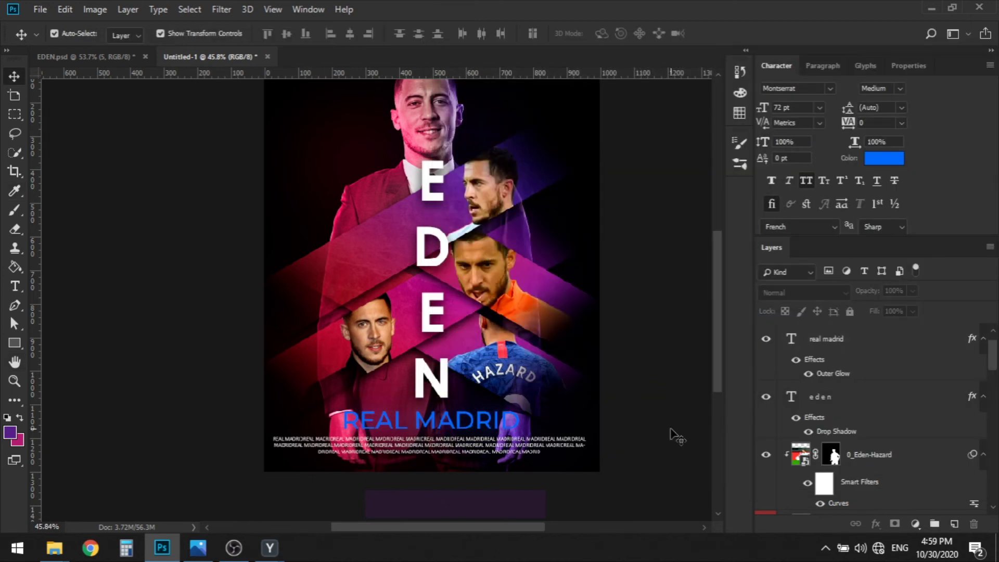
# - Draw a gradient-filled rectangle about 1009 by 136 px across the poster's lower edge, directly above the Color Fill 1 layer
pyautogui.moveTo(673, 436); pyautogui.dragTo(647, 420)
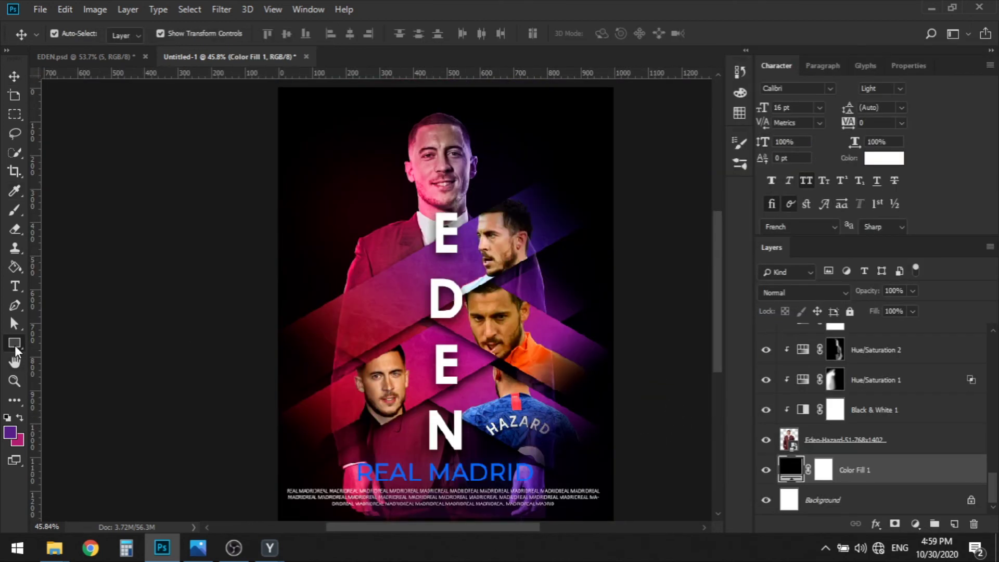
pyautogui.click(14, 345)
pyautogui.moveTo(447, 489); pyautogui.dragTo(618, 512)
# - Move the new rectangle down to the poster's lower edge, at Y 1175 px
pyautogui.press('space')
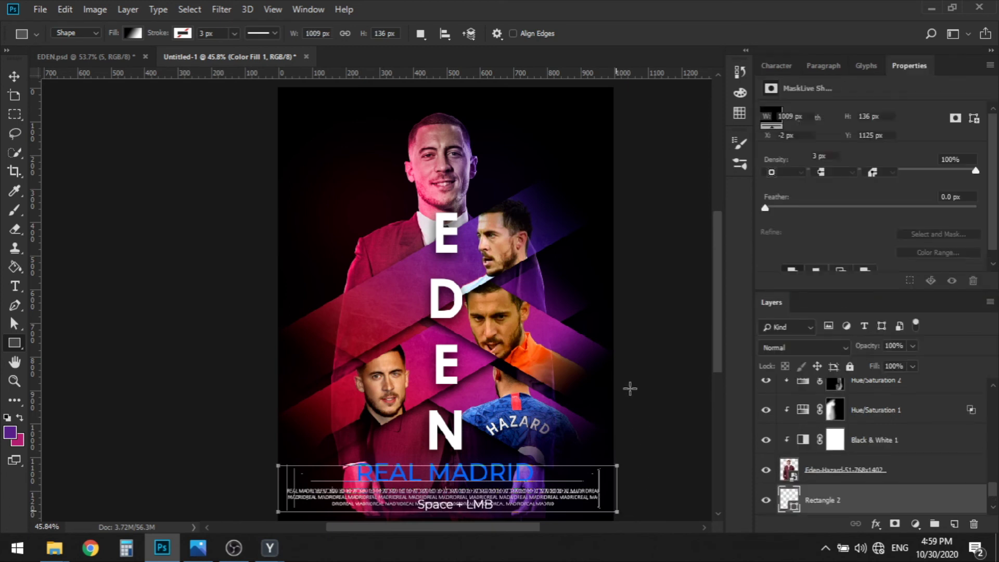
pyautogui.moveTo(630, 389); pyautogui.dragTo(630, 375)
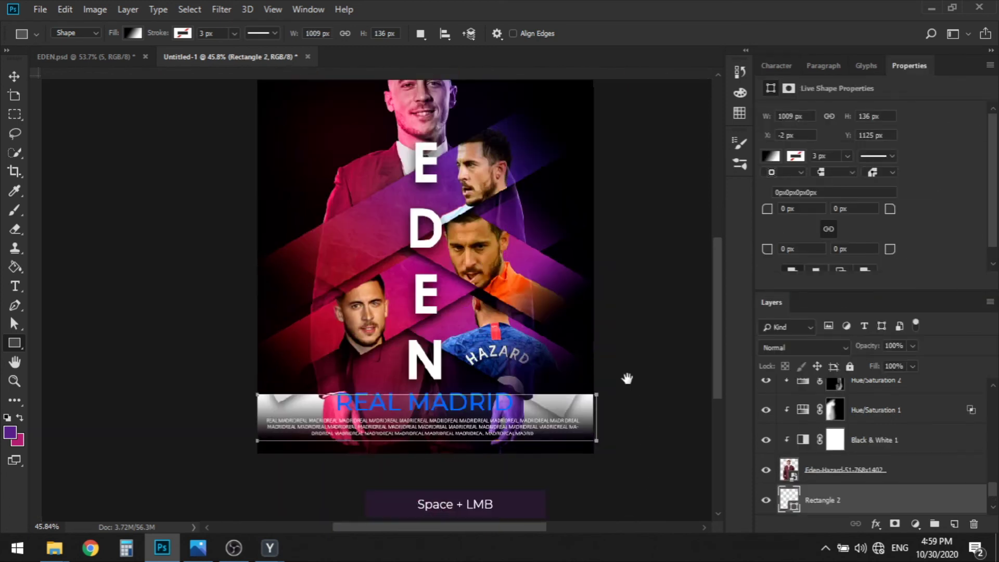
pyautogui.click(12, 74)
pyautogui.hotkey('shift', 'Down')
pyautogui.hotkey('shift', 'Down')
pyautogui.hotkey('shift', 'Down')
pyautogui.hotkey('shift', 'Down')
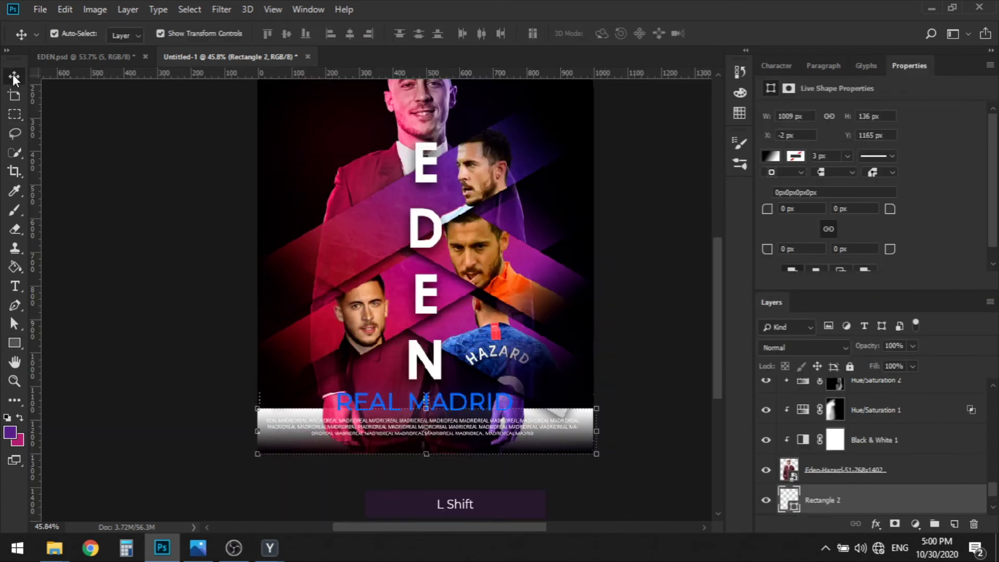
pyautogui.hotkey('shift', 'Up')
pyautogui.hotkey('shift', 'Down')
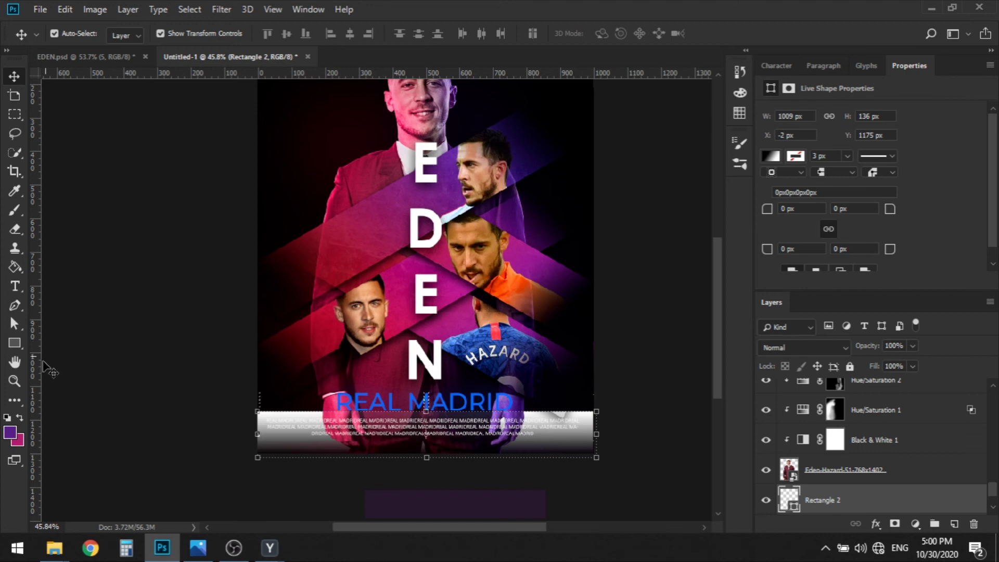
# - Fill Rectangle 2 with the violet-to-transparent gradient preset
pyautogui.click(16, 343)
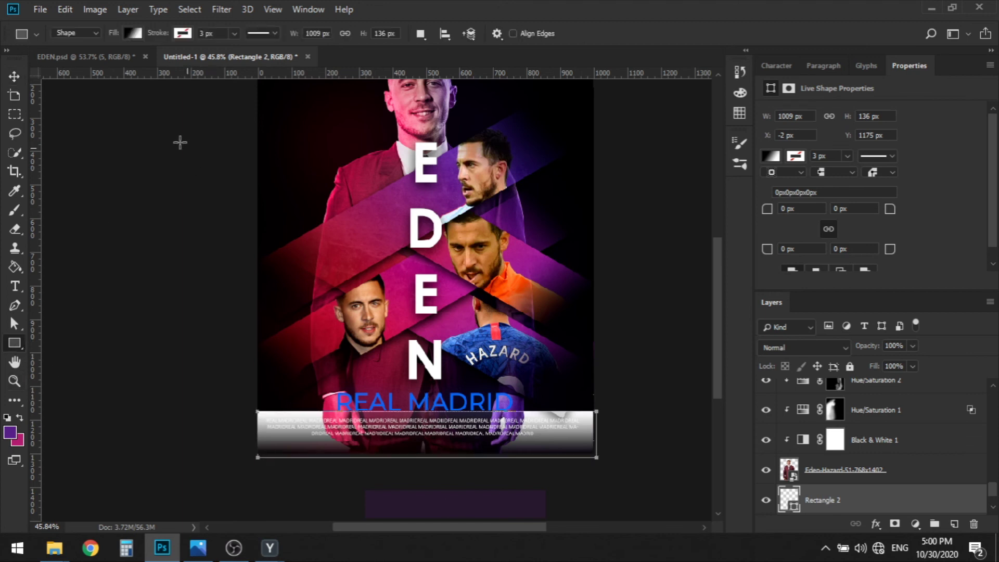
pyautogui.click(134, 35)
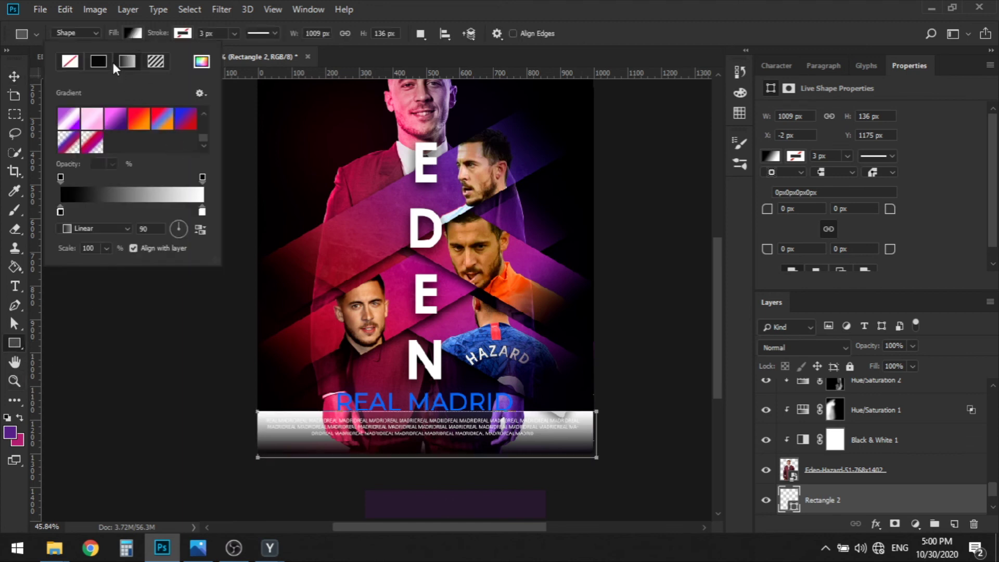
pyautogui.scroll(5, 110, 121)
pyautogui.click(93, 120)
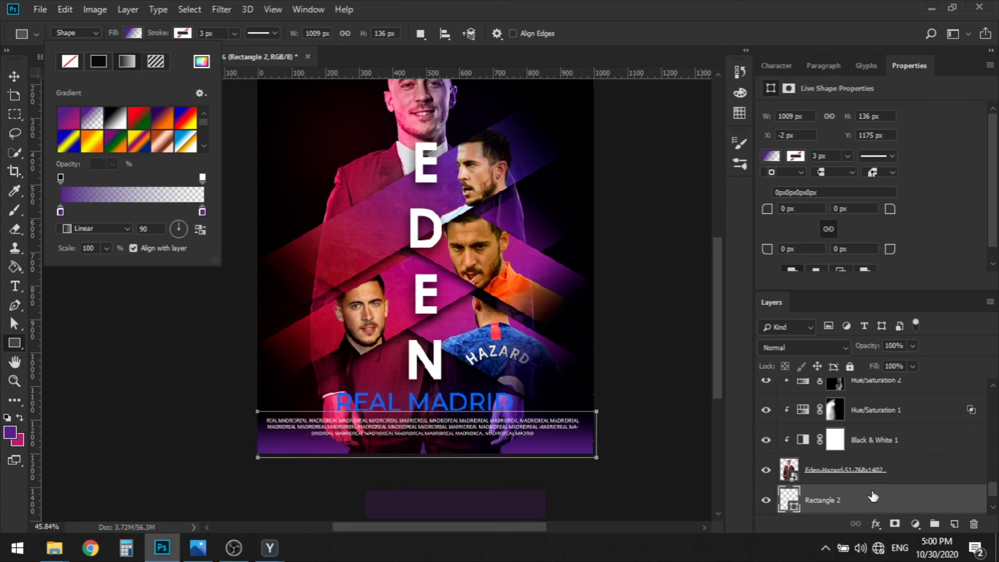
# - Move the Rectangle 2 layer directly above Layer 1 and stretch the rectangle downward to a height of about 278 px
pyautogui.moveTo(874, 500); pyautogui.dragTo(867, 446)
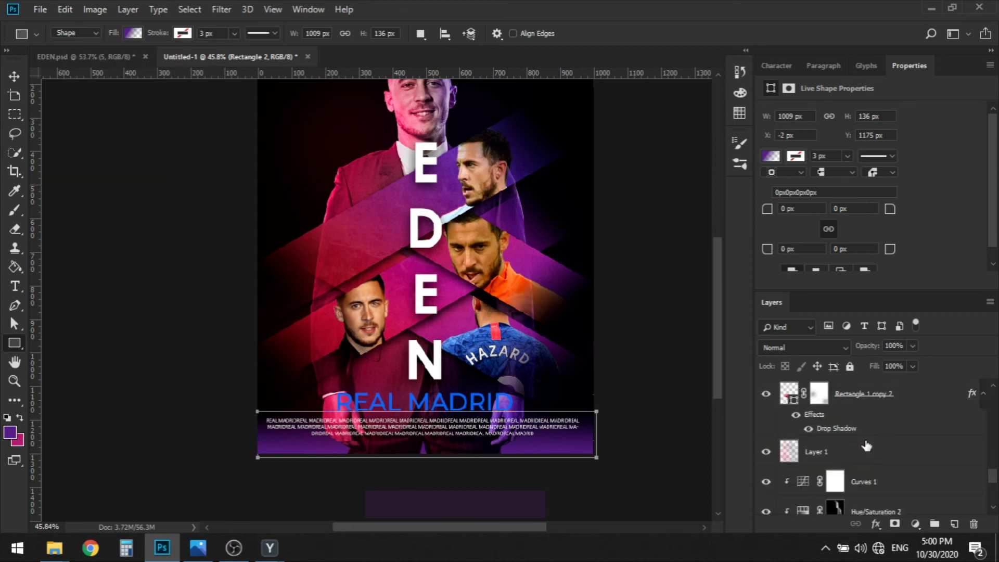
pyautogui.scroll(1, 855, 449)
pyautogui.scroll(-7, 854, 448)
pyautogui.moveTo(863, 447); pyautogui.dragTo(857, 427)
pyautogui.hotkey('ctrl', 't')
pyautogui.moveTo(427, 458); pyautogui.dragTo(427, 505)
pyautogui.press('Return')
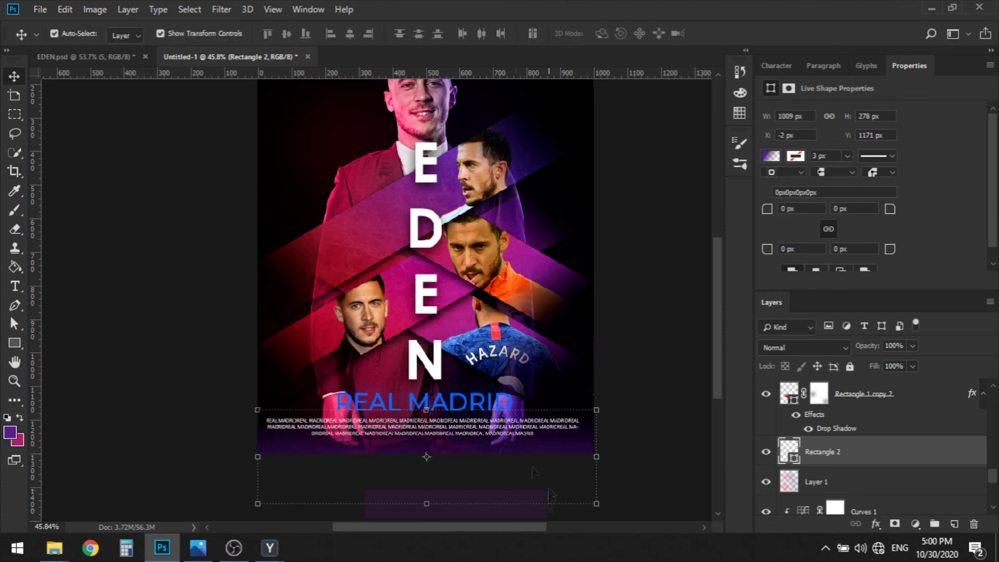
# - Change the end color stop of Rectangle 2's gradient to dark magenta #53074b
pyautogui.press('u')
pyautogui.click(133, 33)
pyautogui.doubleClick(203, 212)
pyautogui.moveTo(739, 372); pyautogui.dragTo(780, 363)
pyautogui.click(816, 268)
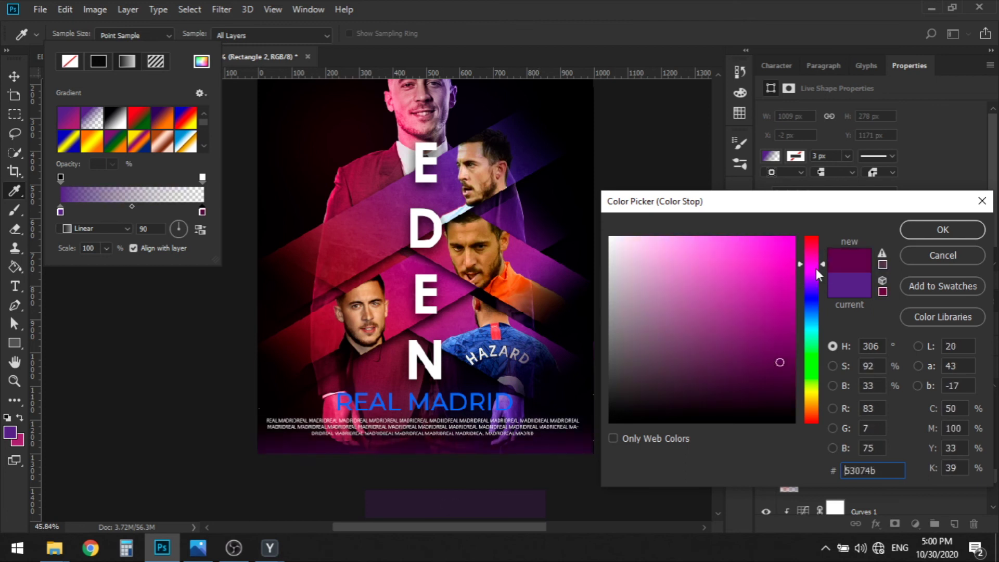
pyautogui.click(944, 230)
pyautogui.click(16, 77)
pyautogui.click(97, 220)
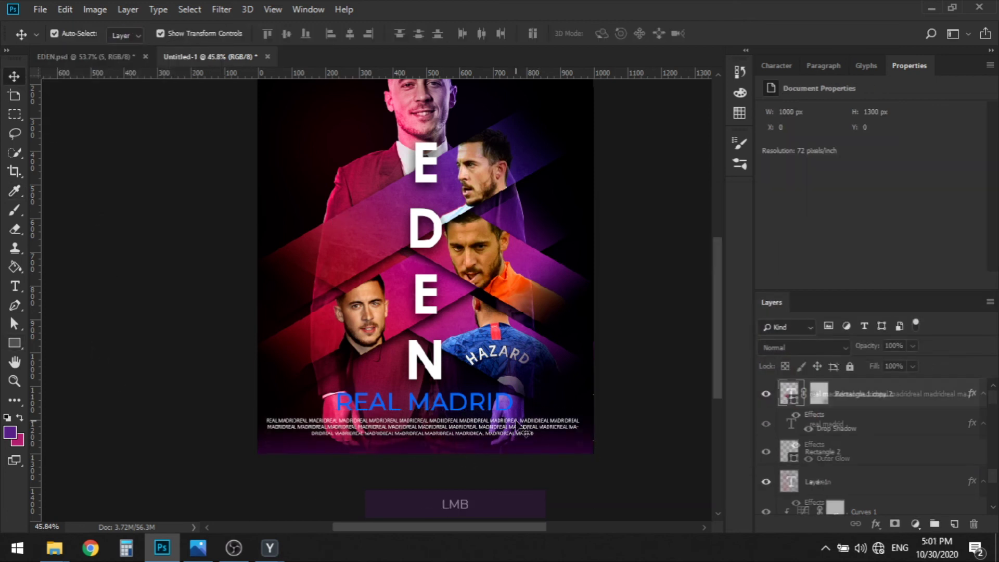
pyautogui.moveTo(515, 427); pyautogui.dragTo(515, 433)
pyautogui.click(486, 486)
pyautogui.scroll(6, 484, 484)
pyautogui.moveTo(441, 343); pyautogui.dragTo(455, 348)
pyautogui.click(484, 477)
pyautogui.scroll(-6, 484, 478)
# - Place the black dust texture image on top of the poster and enlarge it to cover the whole canvas, about 1052 by 1333 px
pyautogui.moveTo(598, 344); pyautogui.dragTo(631, 390)
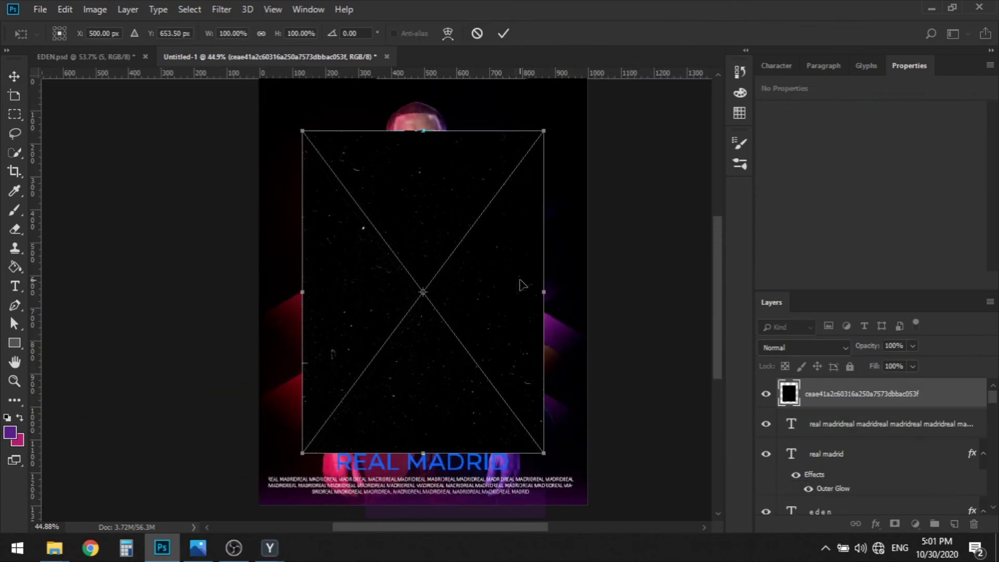
pyautogui.scroll(2, 520, 280)
pyautogui.moveTo(547, 193); pyautogui.dragTo(602, 144)
pyautogui.moveTo(560, 232); pyautogui.dragTo(600, 130)
pyautogui.moveTo(341, 411); pyautogui.dragTo(290, 469)
pyautogui.press('Return')
# - Set the dust texture layer's blend mode to Screen
pyautogui.scroll(-3, 364, 338)
pyautogui.moveTo(576, 309); pyautogui.dragTo(606, 371)
pyautogui.click(801, 348)
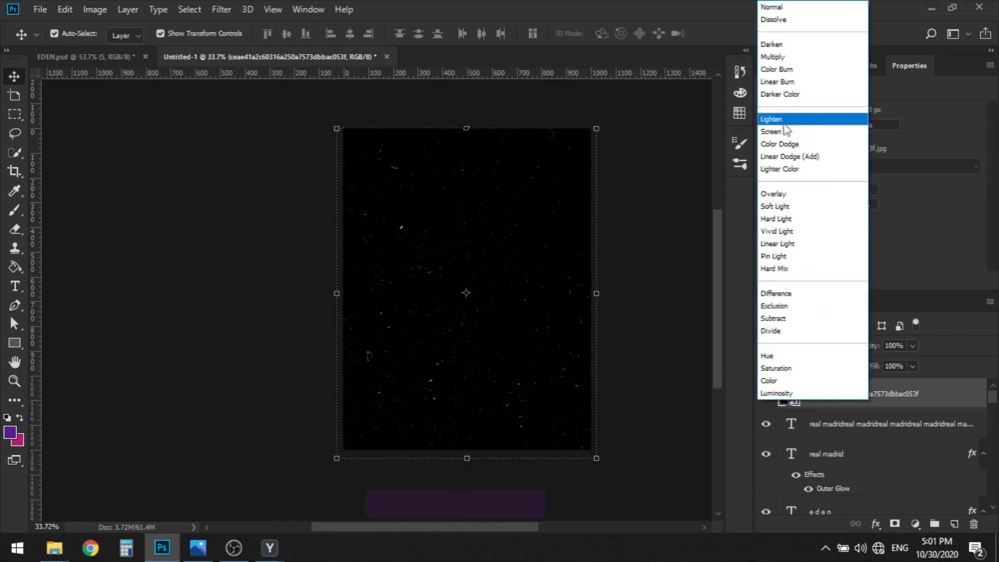
pyautogui.click(783, 128)
pyautogui.click(628, 236)
# - Apply a Motion Blur to the dust texture with an angle of 30° and a distance of 61 pixels
pyautogui.click(822, 393)
pyautogui.click(221, 9)
pyautogui.moveTo(284, 178)
pyautogui.click(422, 259)
pyautogui.moveTo(736, 328); pyautogui.dragTo(722, 328)
pyautogui.moveTo(816, 276); pyautogui.dragTo(813, 267)
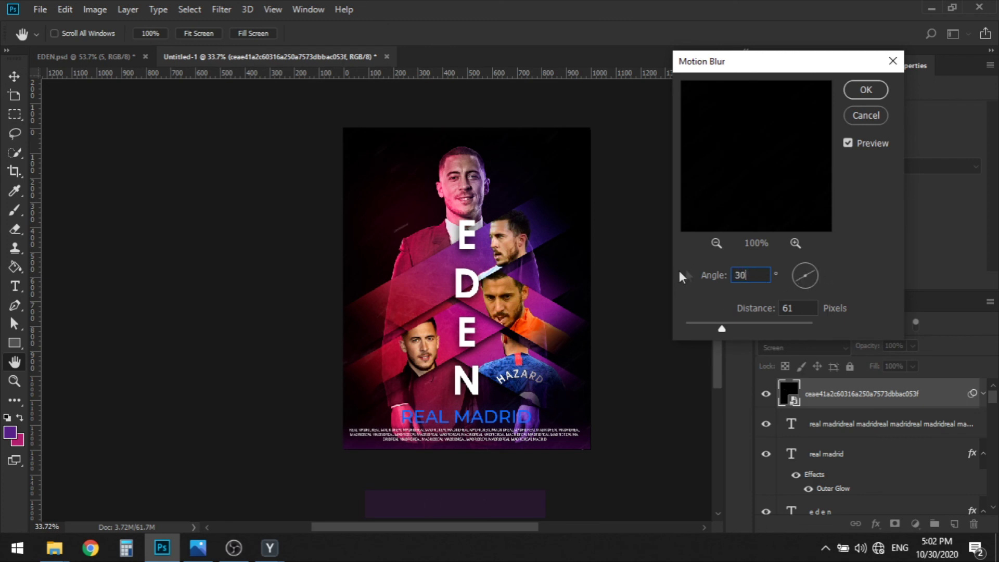
pyautogui.click(870, 96)
# - Slightly reduce the opacity of the dust texture layer
pyautogui.scroll(3, 624, 405)
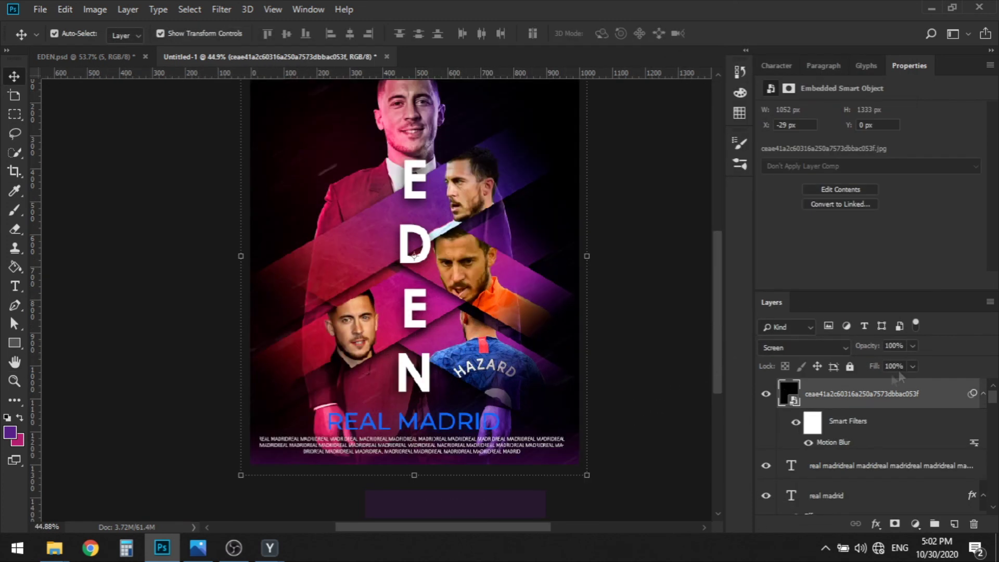
pyautogui.click(912, 346)
pyautogui.moveTo(918, 362); pyautogui.dragTo(899, 363)
# - Tune Camera Raw's basics: Temperature -5, Tint +6, Exposure +0.10, Contrast +13, Highlights +3, Shadows +3, Whites +8, Clarity +13, Vibrance +12
pyautogui.hotkey('ctrl', 'shift', 'a')
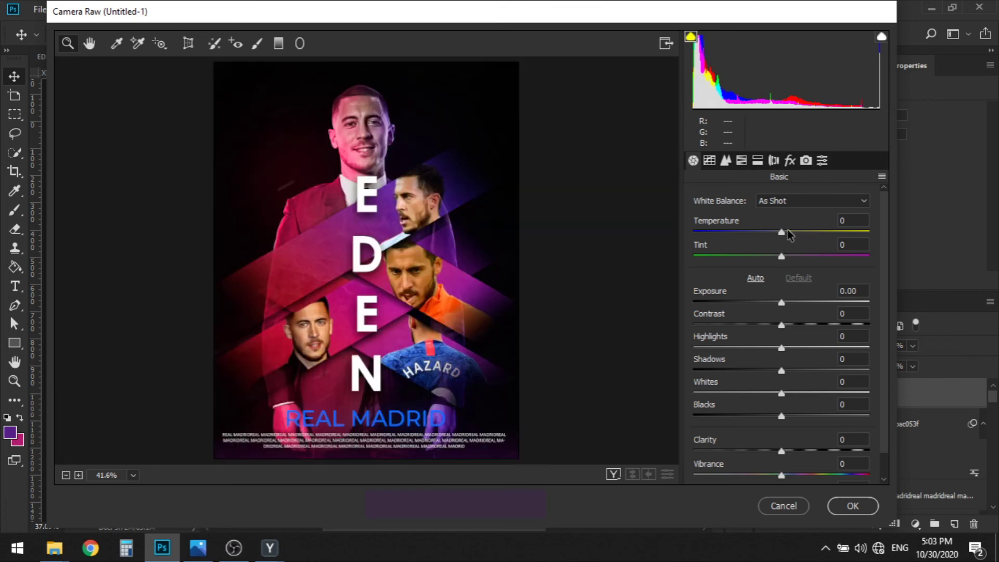
pyautogui.moveTo(784, 235); pyautogui.dragTo(805, 237)
pyautogui.moveTo(782, 257); pyautogui.dragTo(787, 259)
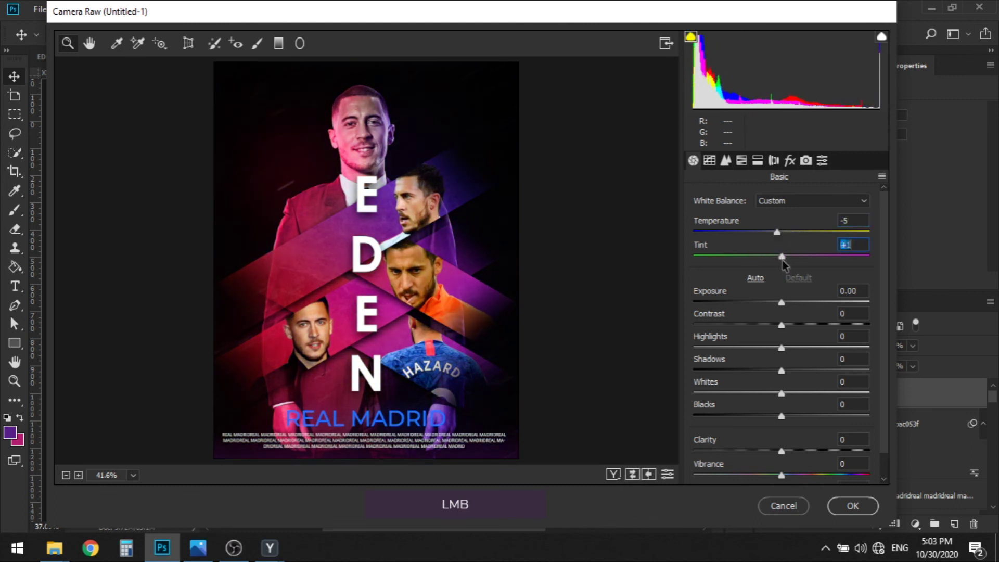
pyautogui.moveTo(782, 303); pyautogui.dragTo(788, 393)
pyautogui.moveTo(782, 451)
pyautogui.mouseDown()
pyautogui.moveTo(802, 453)
pyautogui.moveTo(793, 451)
pyautogui.mouseUp()
pyautogui.scroll(-1, 794, 453)
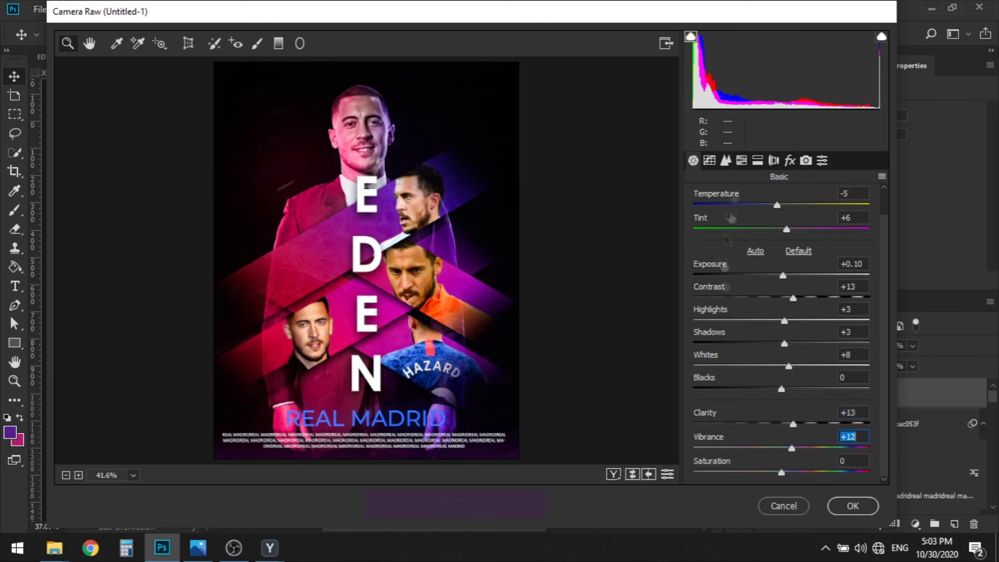
# - Shift the Camera Raw hues to Reds -3, Oranges -23, Aquas +5, Blues -25 and Purples -28, and lower Magentas
pyautogui.click(741, 160)
pyautogui.moveTo(786, 395); pyautogui.dragTo(791, 372)
pyautogui.moveTo(786, 299); pyautogui.dragTo(783, 279)
pyautogui.moveTo(786, 420); pyautogui.dragTo(749, 447)
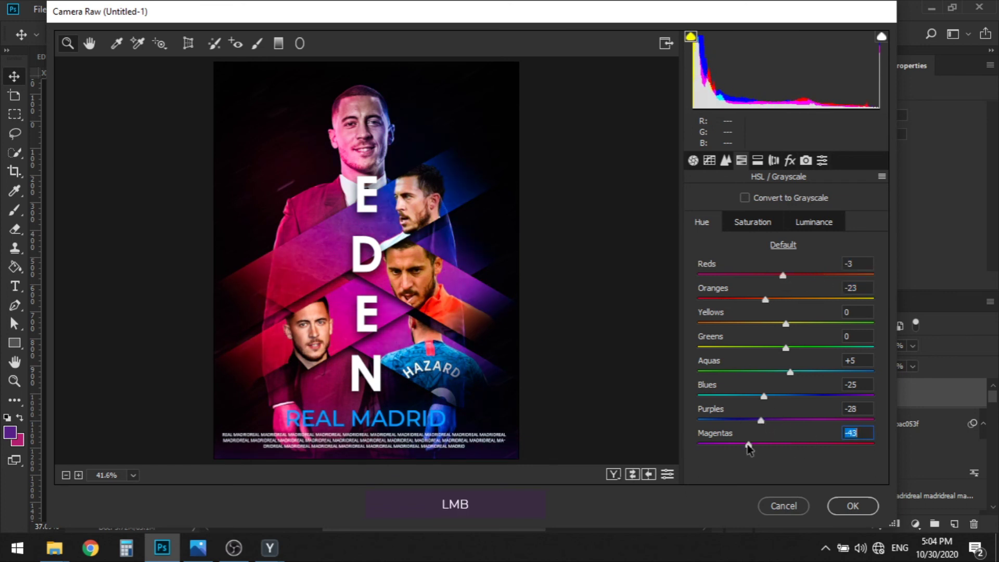
pyautogui.moveTo(808, 448); pyautogui.dragTo(769, 455)
# - Add a post-crop vignette with Amount -27, Midpoint 87, Roundness -4 and Feather 76
pyautogui.click(757, 161)
pyautogui.click(790, 160)
pyautogui.moveTo(781, 404); pyautogui.dragTo(846, 427)
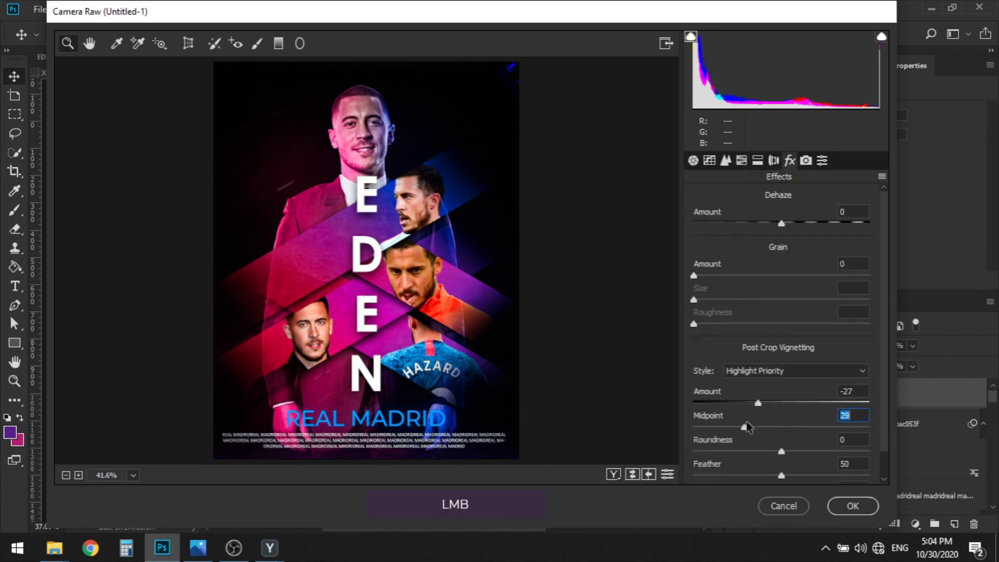
pyautogui.moveTo(781, 451); pyautogui.dragTo(731, 451)
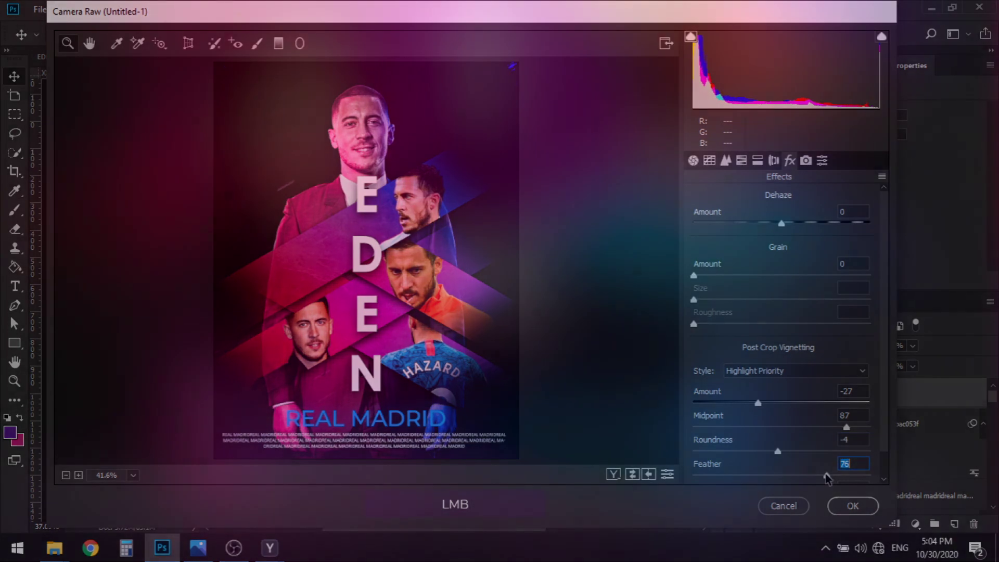